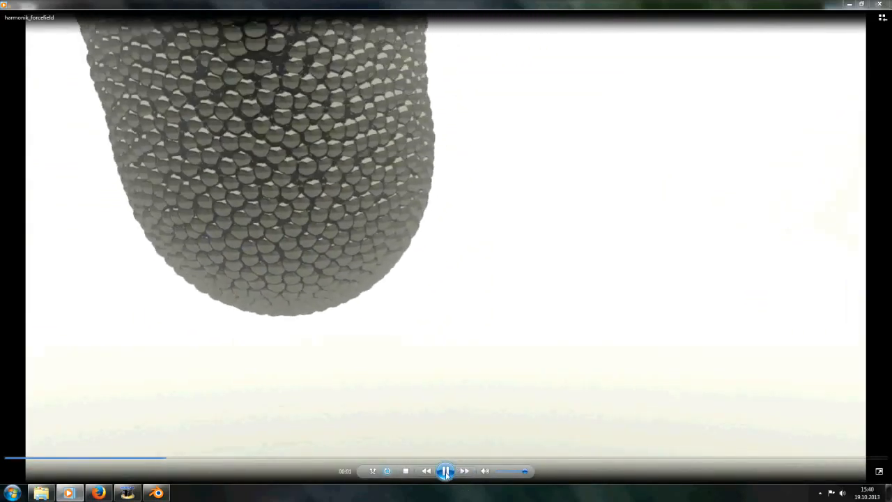
Step: Pause the harmonik_forcefield reference video and switch to Blender
left_click(446, 475)
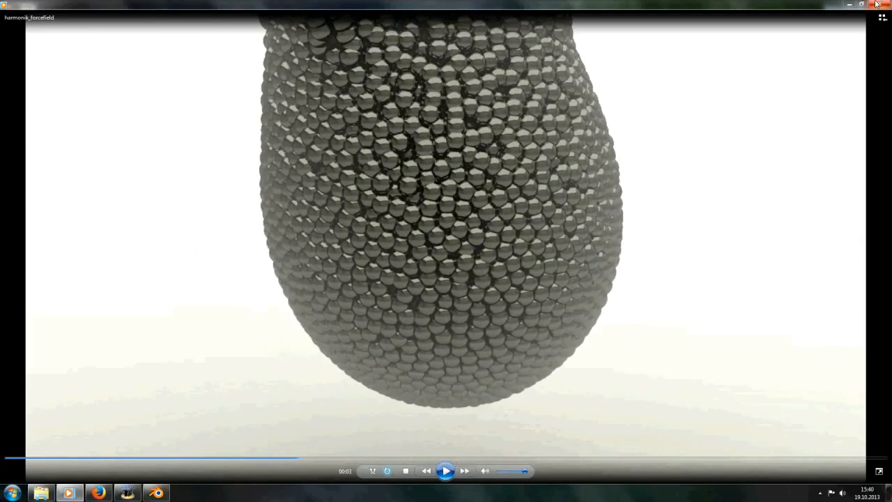
left_click(849, 4)
middle_click_drag(469, 230, 443, 245)
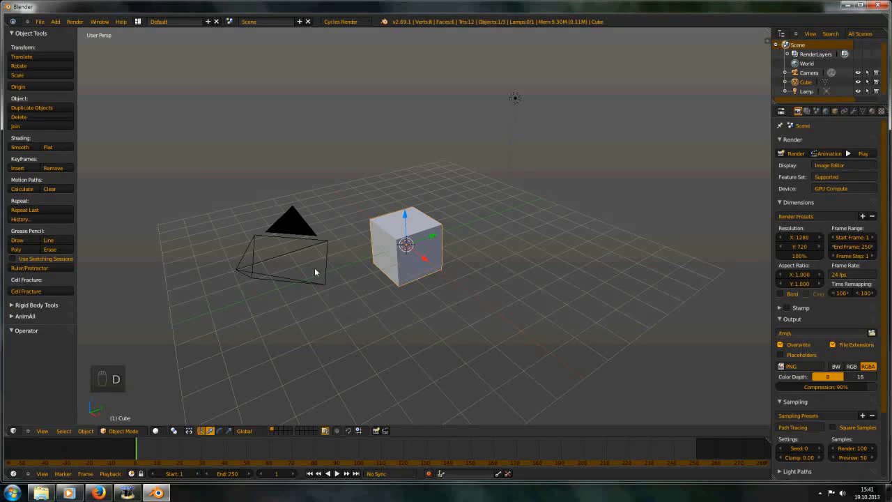
Step: Delete the default cube from the scene
key("g")
right_click(299, 327)
middle_click_drag(300, 328, 422, 265)
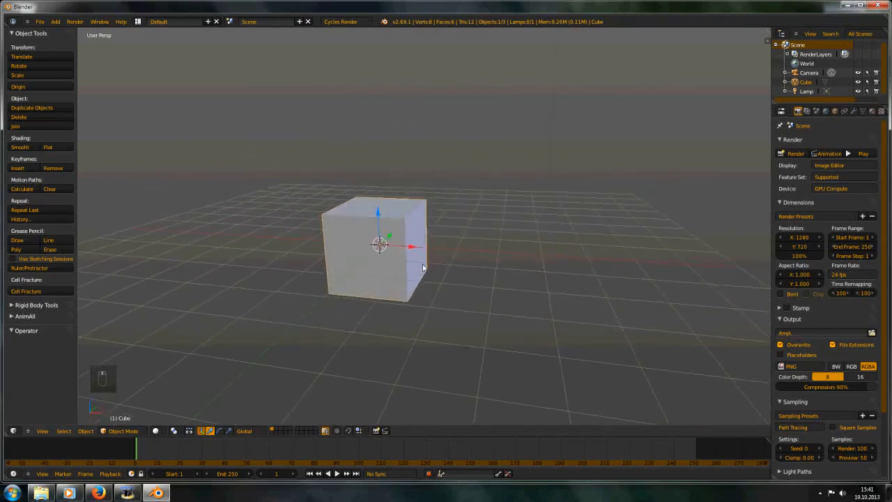
key("Delete")
left_click(378, 287)
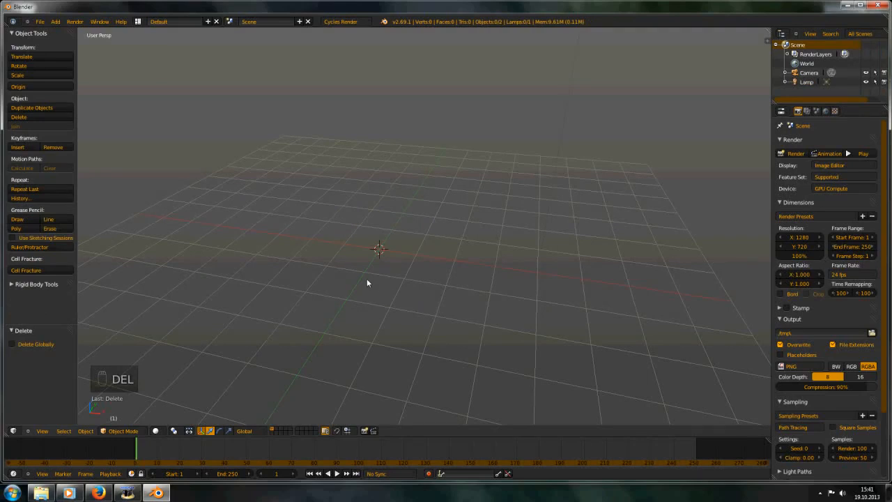
Step: Add a mesh plane at the centre of the grid and select it
key("shift+a")
mouse_move(367, 280)
left_click(395, 279)
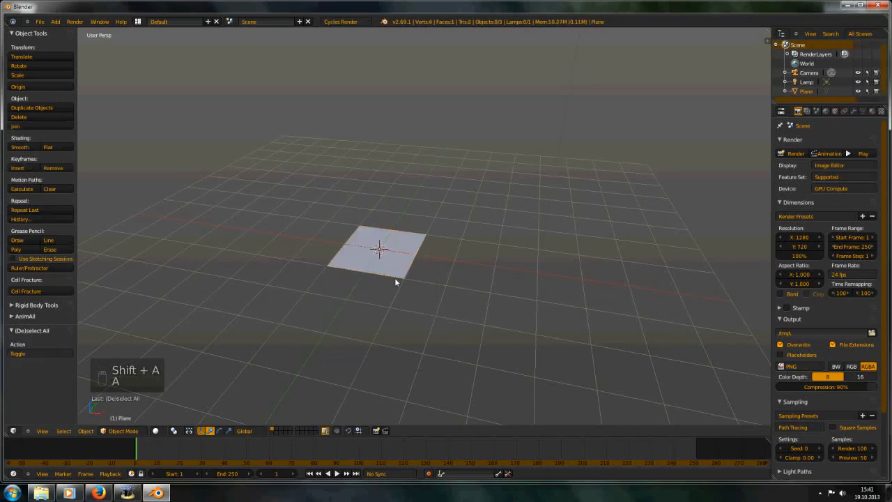
key("a")
scroll(363, 236, "up", 2)
middle_click_drag(363, 236, 331, 259)
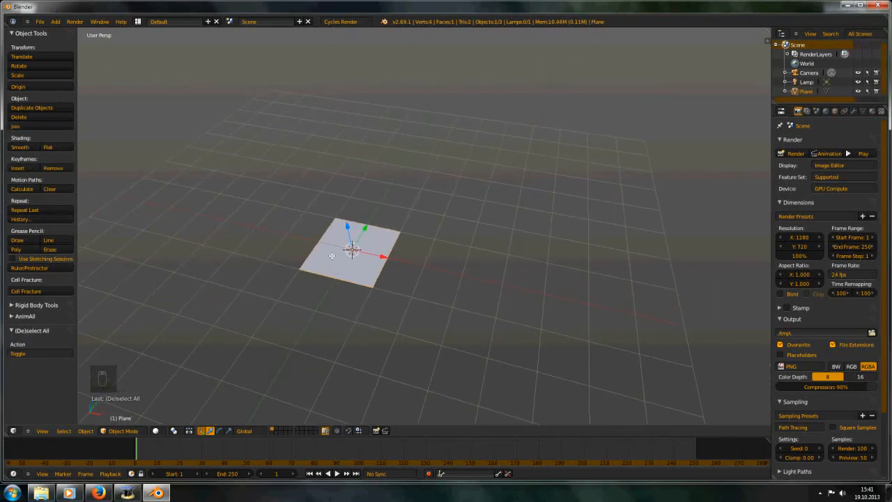
key("Tab")
key("Tab")
middle_click_drag(332, 256, 425, 240)
middle_click_drag(353, 241, 382, 268, "shift")
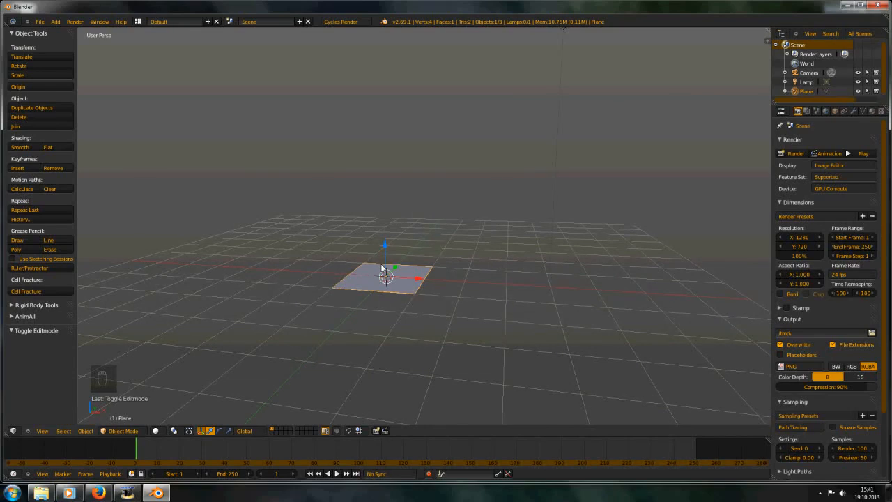
middle_click_drag(387, 260, 392, 283, "shift")
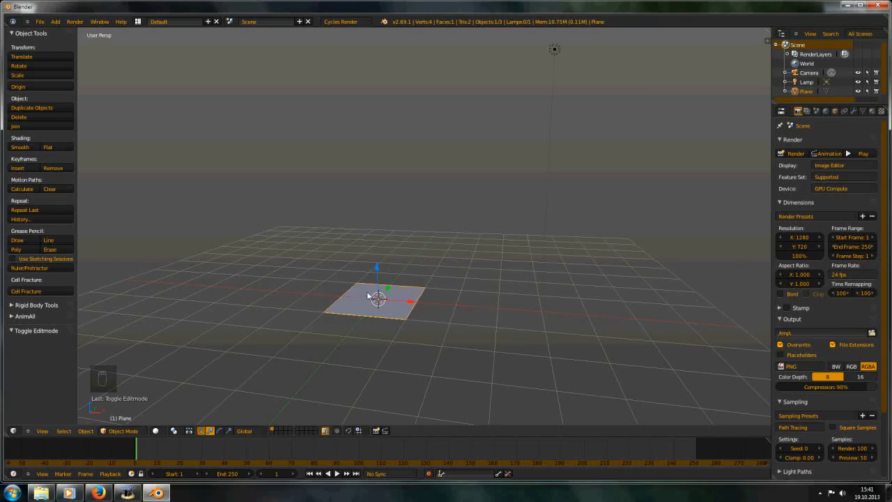
mouse_move(380, 307)
middle_mouse_down()
mouse_move(388, 286)
mouse_move(391, 308)
mouse_move(395, 228)
mouse_move(389, 308)
middle_mouse_up()
Step: Subdivide the plane's mesh twice in Edit Mode and return to Object Mode
key("Tab")
key("Tab")
key("Tab")
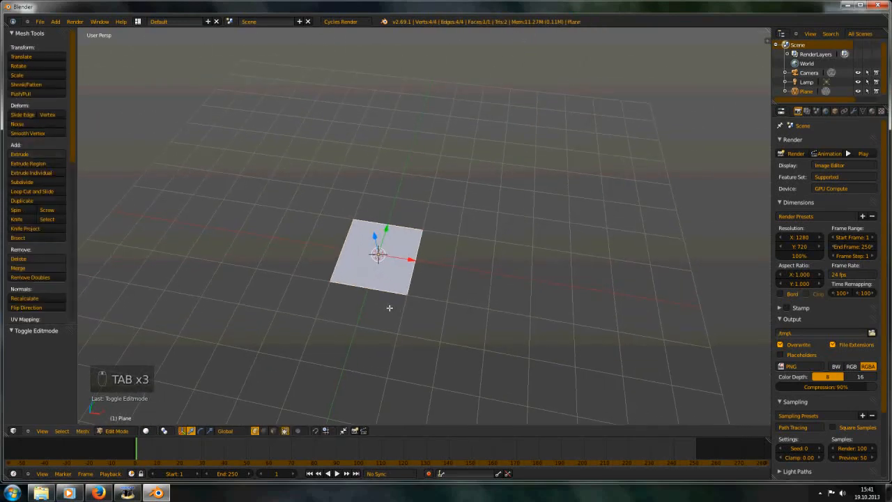
key("w")
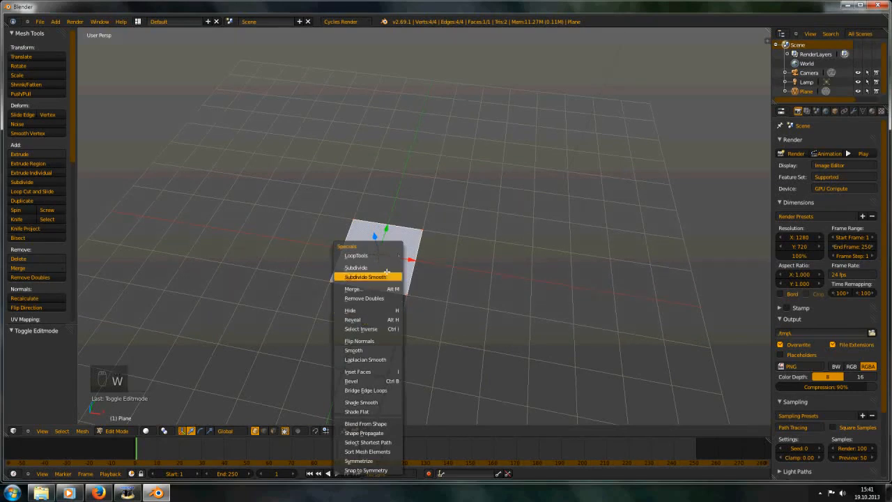
left_click(382, 268)
key("w")
left_click(379, 271)
key("Tab")
middle_click_drag(394, 295, 389, 261)
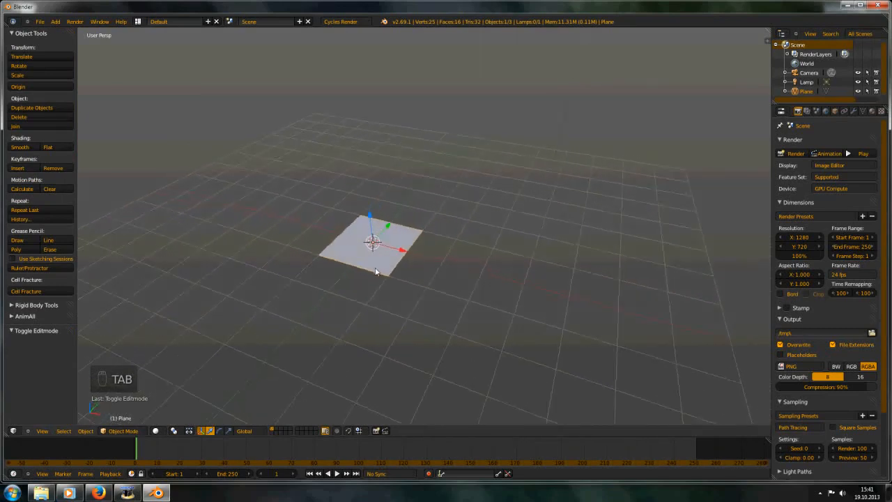
Step: Raise the plane about 12.7 units along the Z axis, working in the front orthographic view
scroll(376, 262, "down", 4)
key("KP_1")
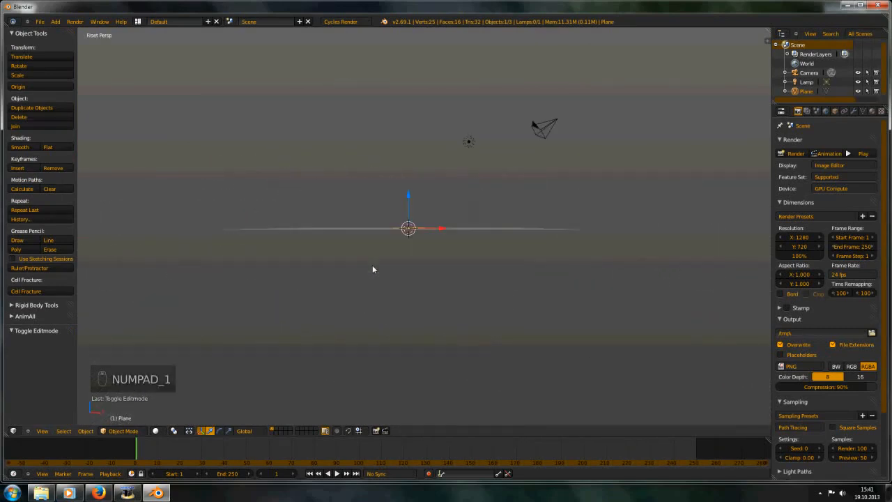
key("KP_5")
scroll(381, 208, "down", 1)
middle_click_drag(416, 191, 414, 226, "shift")
left_click_drag(410, 235, 426, 106)
middle_click_drag(502, 118, 488, 244)
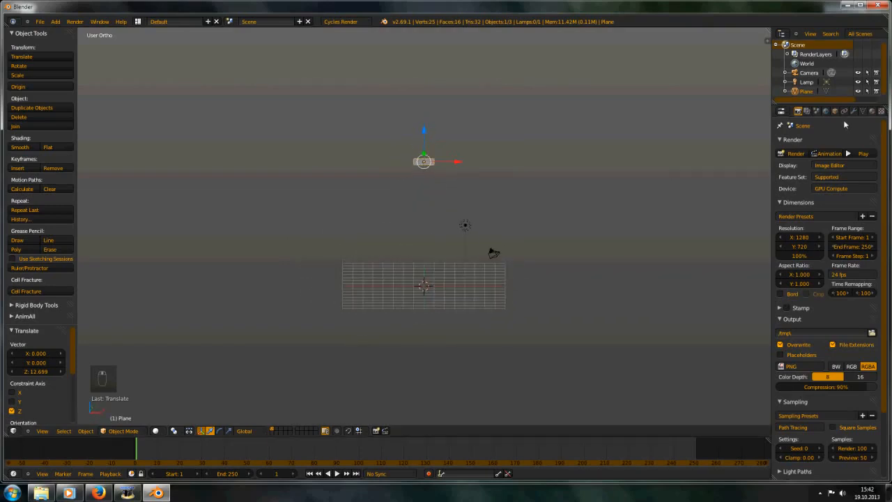
Step: Widen the properties editor and add a particle system to the raised plane
left_click_drag(771, 110, 728, 120)
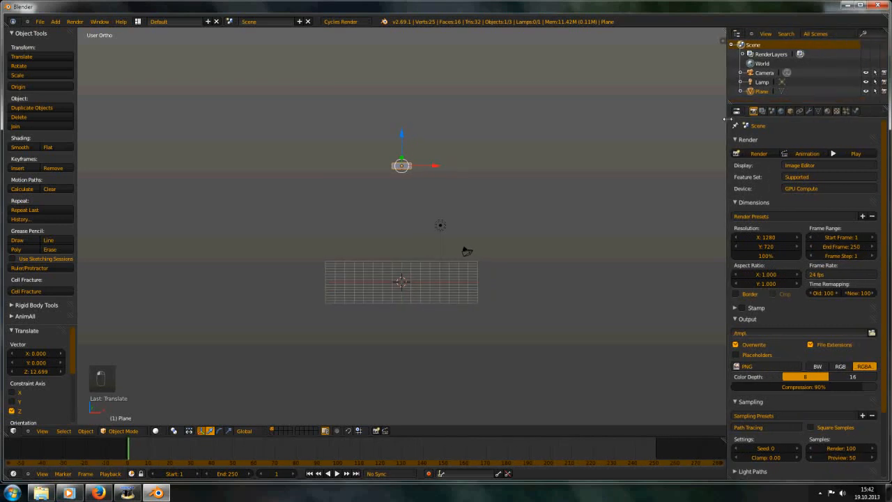
left_click(845, 111)
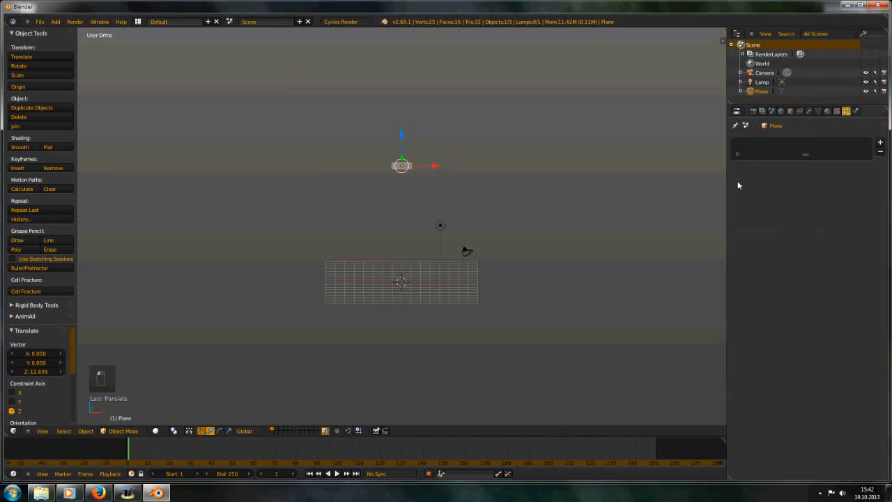
left_click(879, 142)
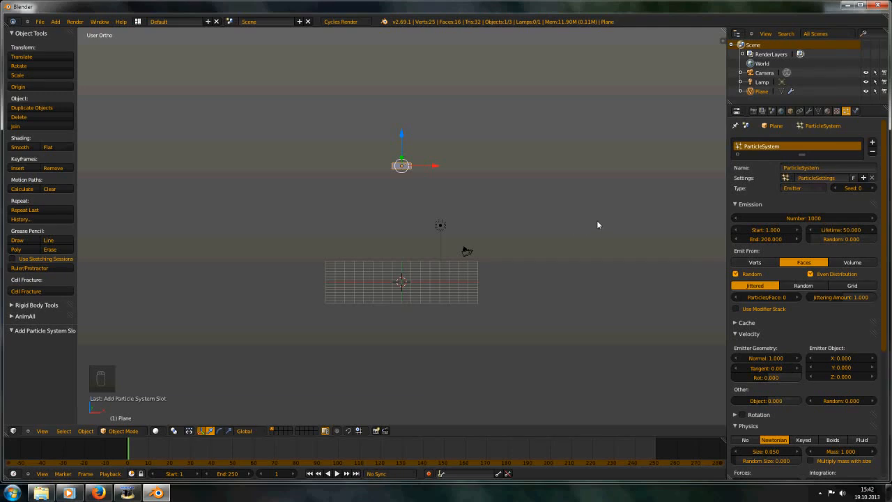
Step: Scrub and play the animation to examine how the particles fall from the plane
middle_click_drag(541, 235, 506, 224, "shift")
scroll(495, 254, "up", 3)
middle_click_drag(448, 200, 492, 207, "shift")
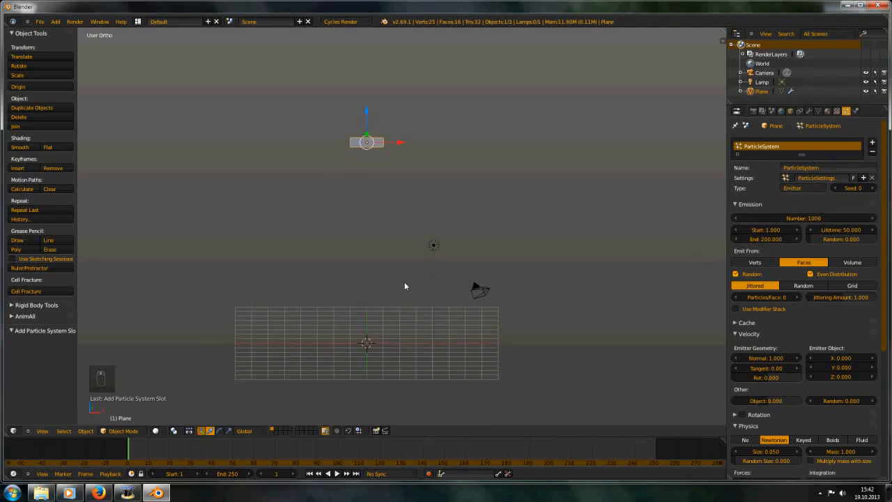
middle_click_drag(473, 273, 473, 407)
middle_click_drag(483, 441, 407, 456, "ctrl")
left_click_drag(392, 458, 263, 460)
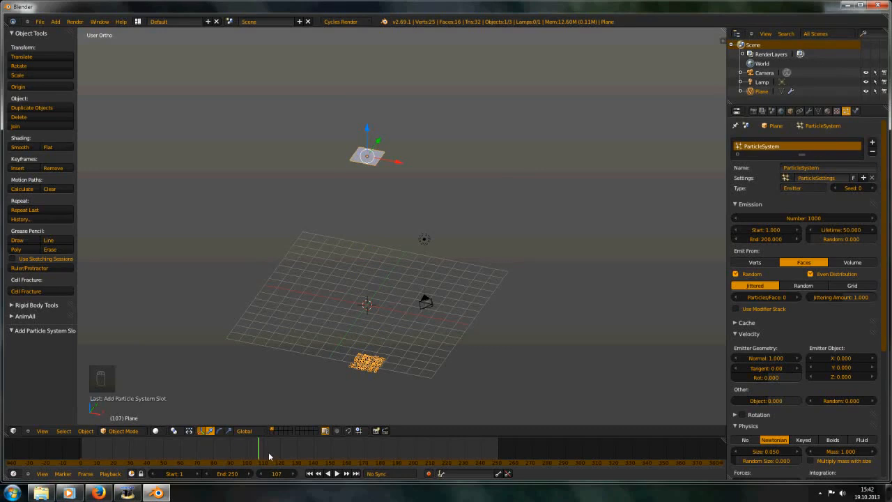
key("alt+a")
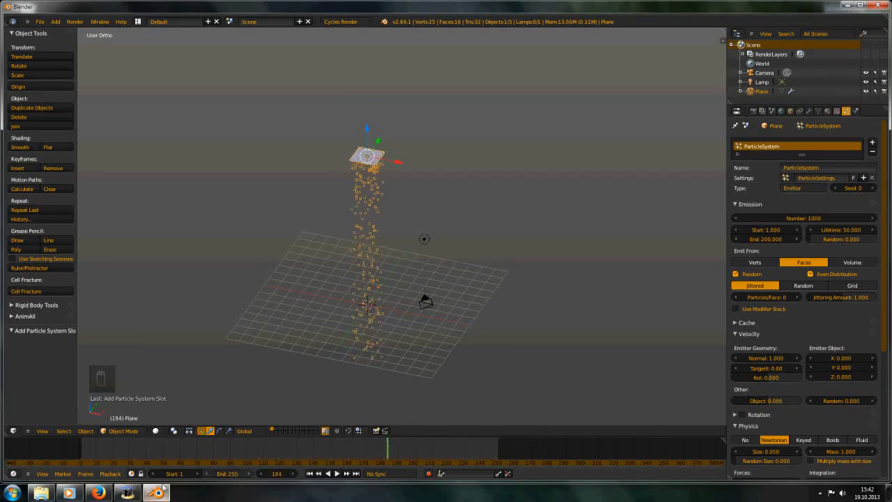
Step: Set the animation's end frame to 500 and play it back to check the particle emission
left_click(228, 474)
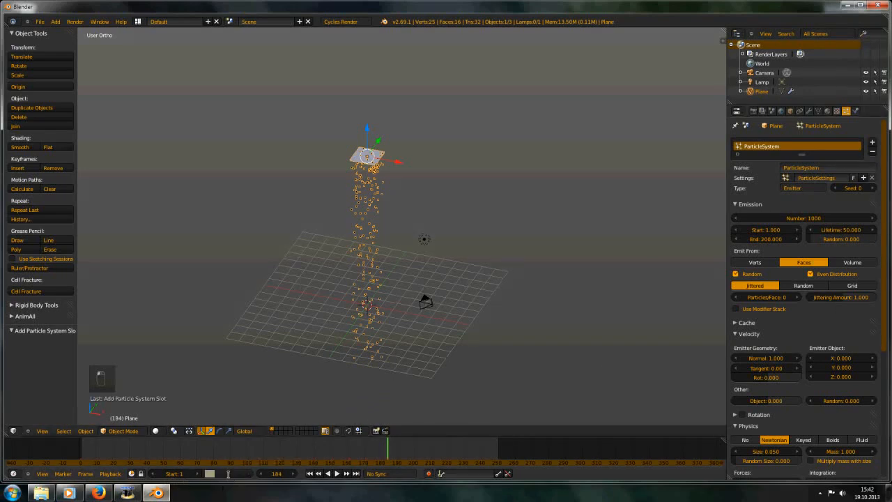
type("500")
key("Return")
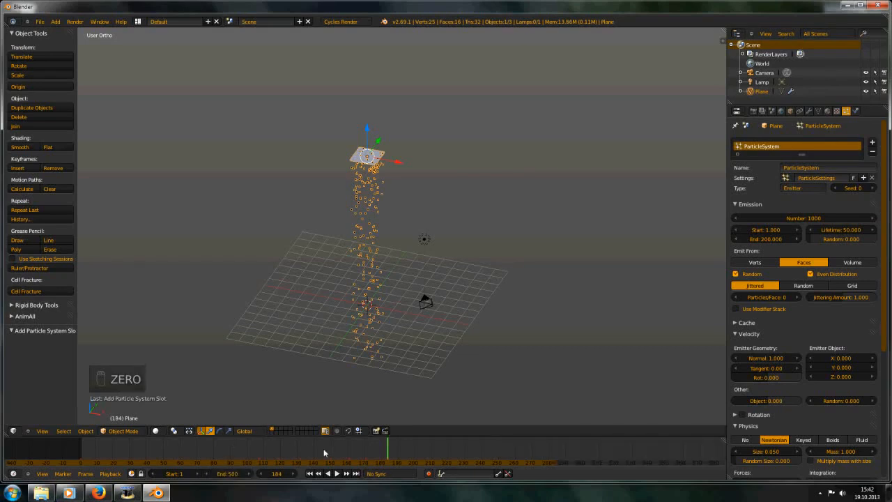
left_click_drag(393, 439, 364, 451)
key("alt+a")
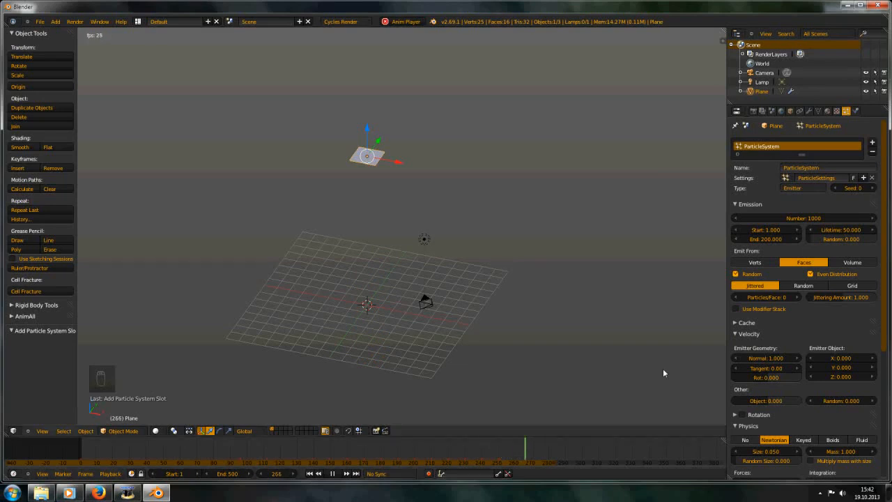
key("alt+less")
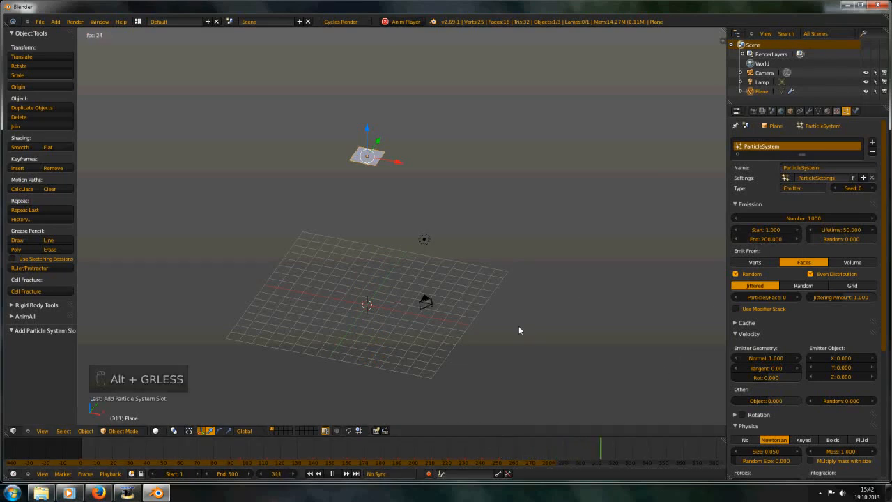
key("alt+a")
Step: Set the particle emission to end at frame 300 and the particle lifetime to 500
left_click(765, 239)
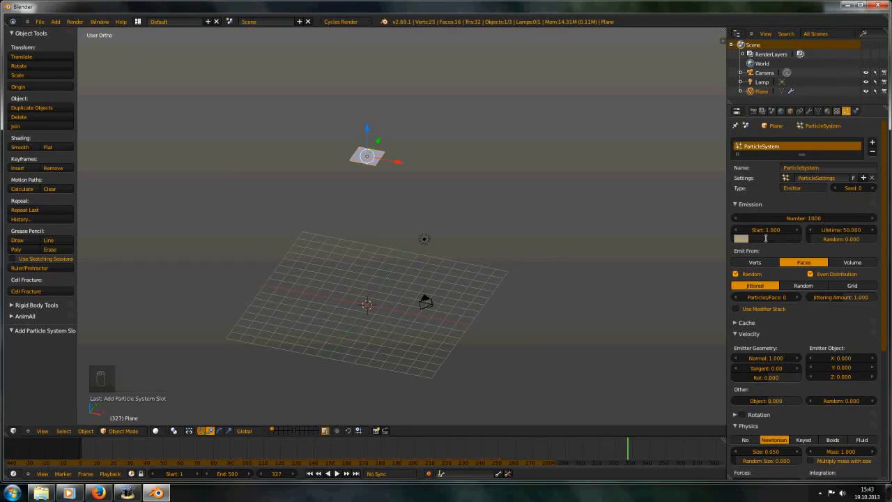
type("300")
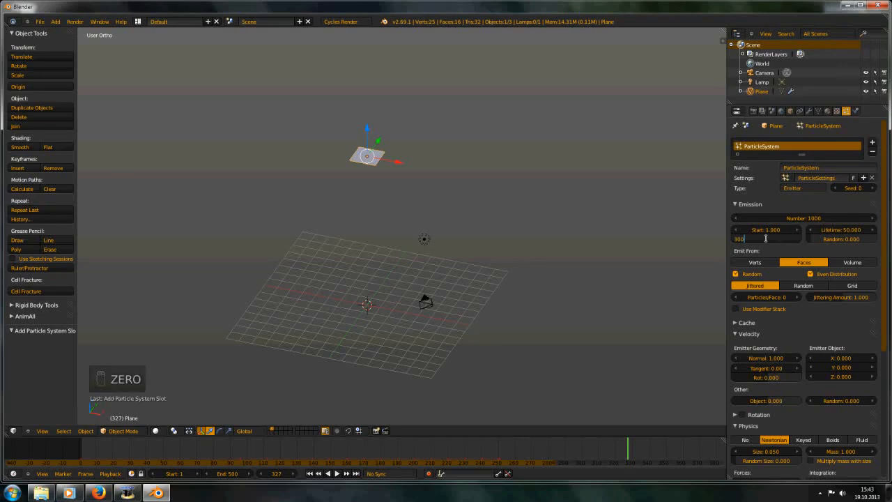
key("Return")
middle_click_drag(479, 279, 449, 279, "shift")
middle_click_drag(436, 247, 463, 269, "shift")
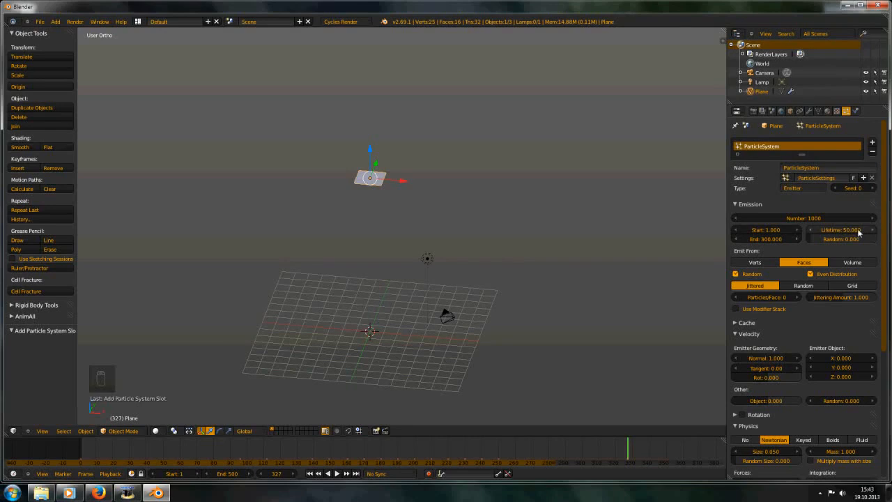
left_click(837, 234)
type("500")
key("Return")
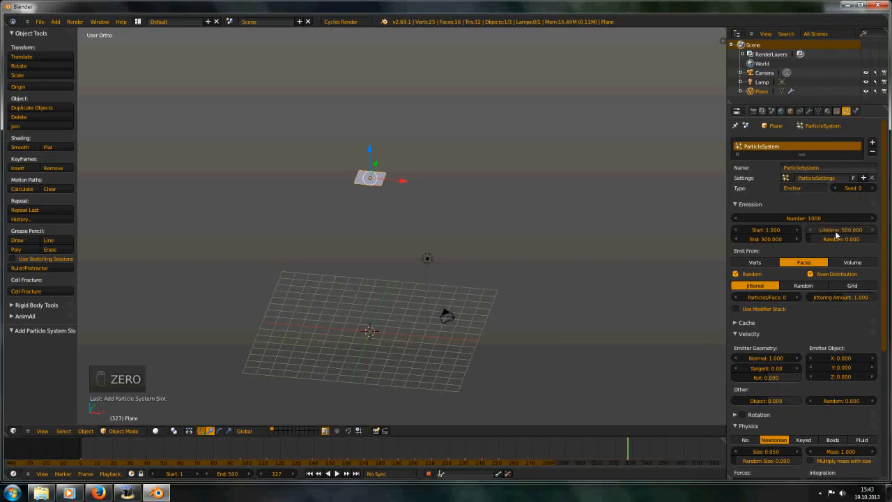
Step: Switch to the media player, review the harmonik_forcefield video, and return to Blender
left_click(69, 493)
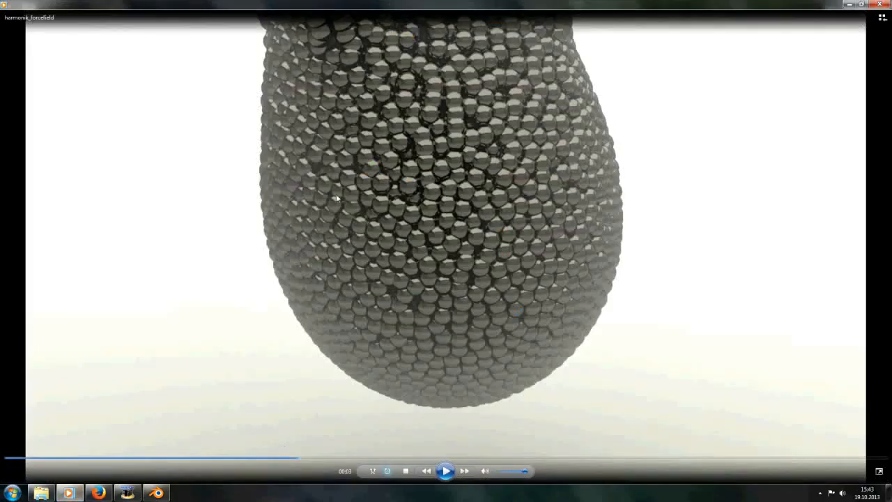
left_click(445, 472)
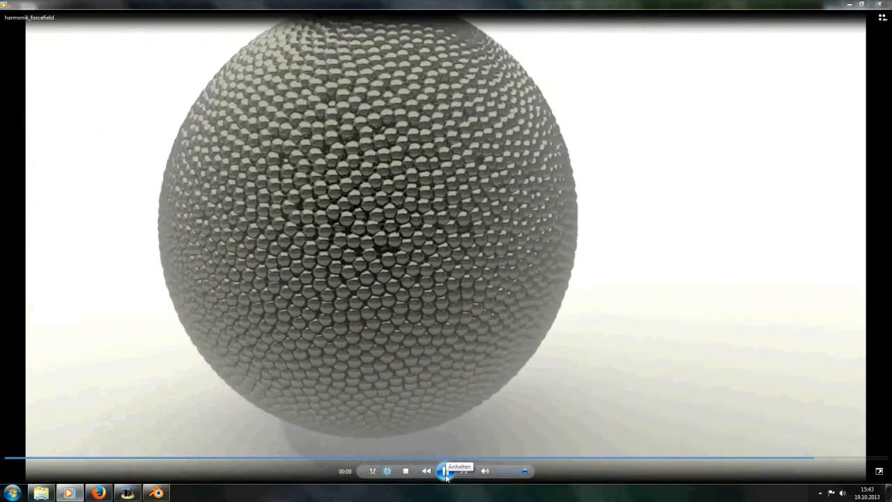
left_click(445, 472)
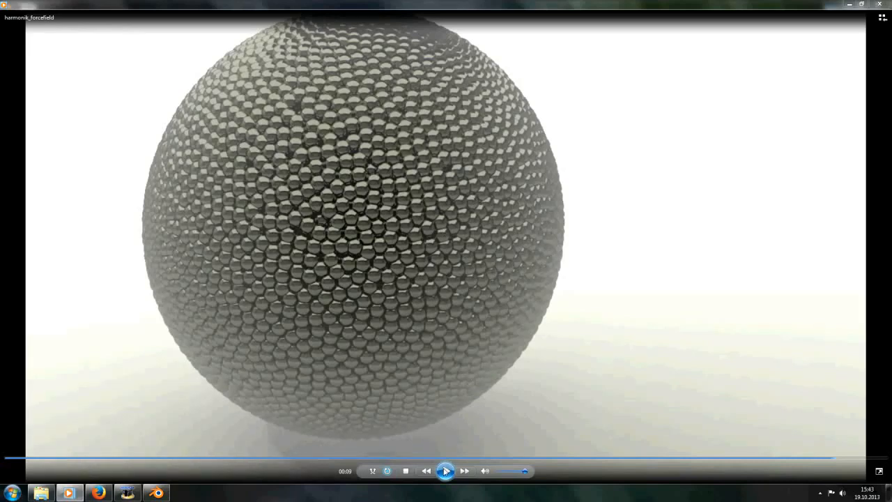
left_click(446, 471)
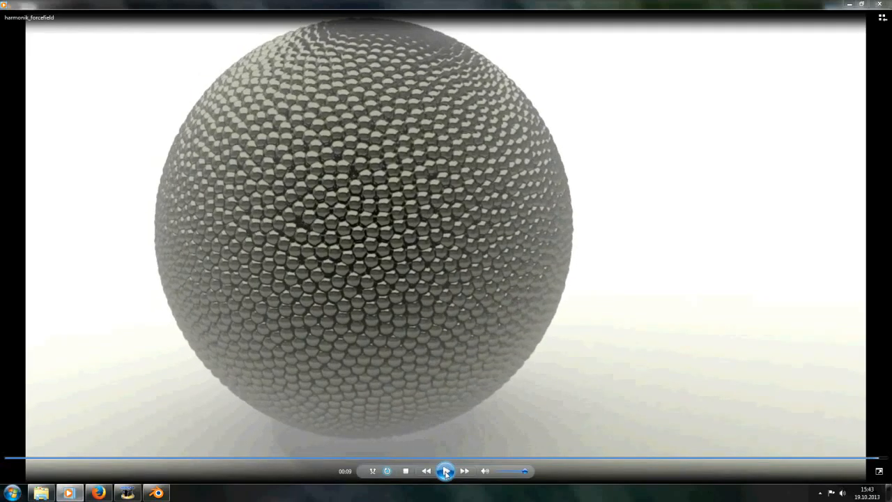
left_click(850, 3)
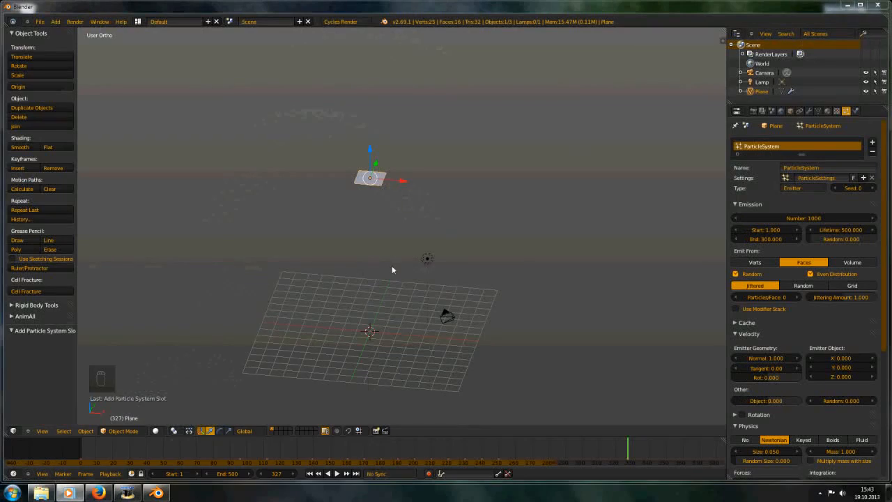
Step: Play the particle animation to examine the longer-lived particles from different angles, and return to the first frame
middle_click_drag(379, 293, 426, 252)
key("alt+a")
middle_click_drag(422, 285, 430, 360)
key("shift+Left")
middle_click_drag(370, 365, 430, 246)
key("alt+a")
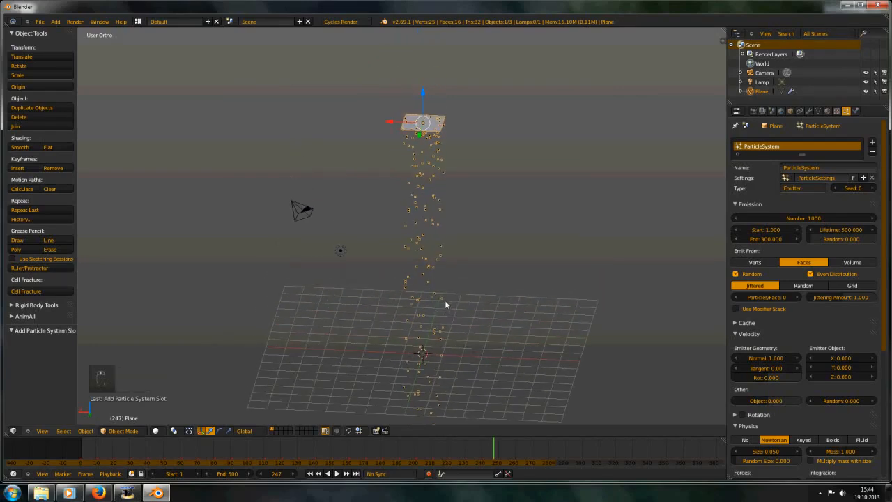
key("shift+Left")
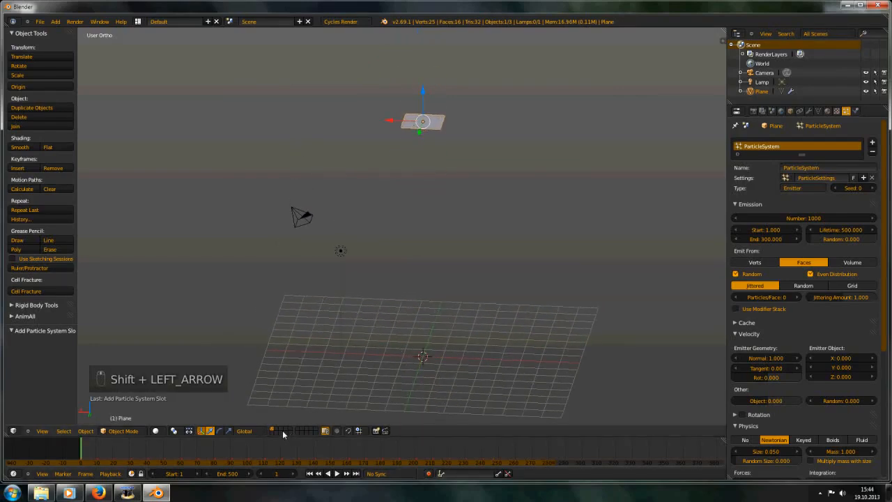
Step: Add a UV sphere with 16 segments and 8 rings at the grid's centre on the empty second layer
left_click(278, 432)
middle_click_drag(392, 279, 363, 226, "shift")
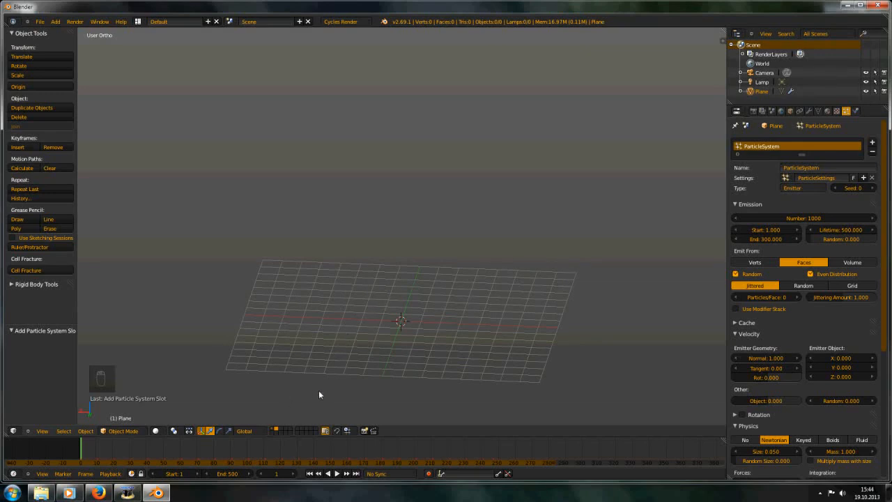
middle_click_drag(372, 345, 400, 313)
key("shift+a")
mouse_move(362, 299)
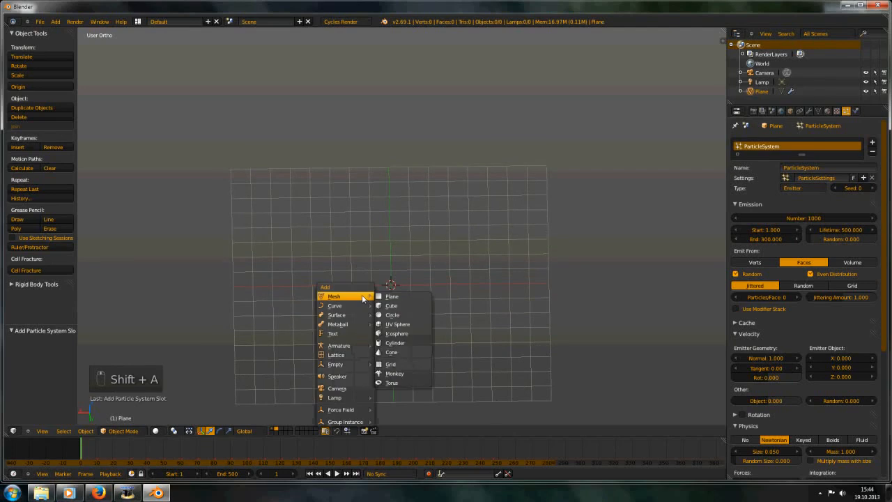
left_click(398, 325)
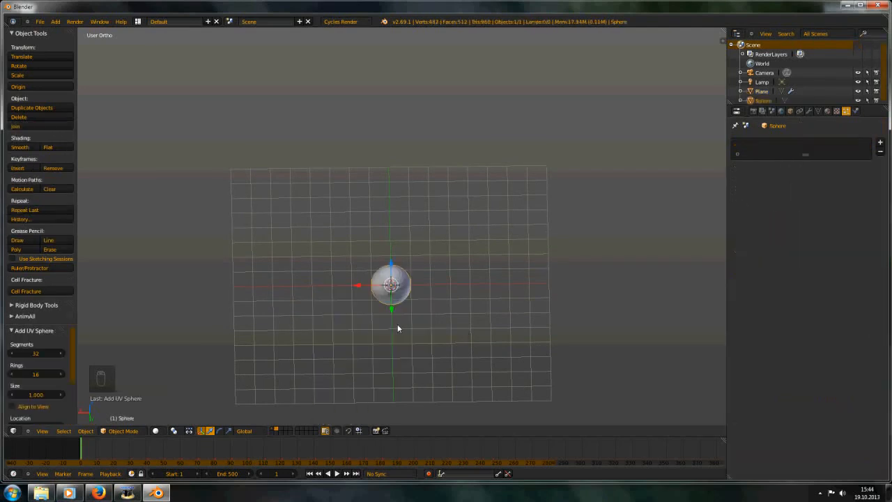
left_click(36, 354)
type("16")
key("Tab")
type("8")
key("Return")
Step: Reveal the full set of creation options for the UV sphere, including its size, location and rotation
key("t")
key("t")
key("t")
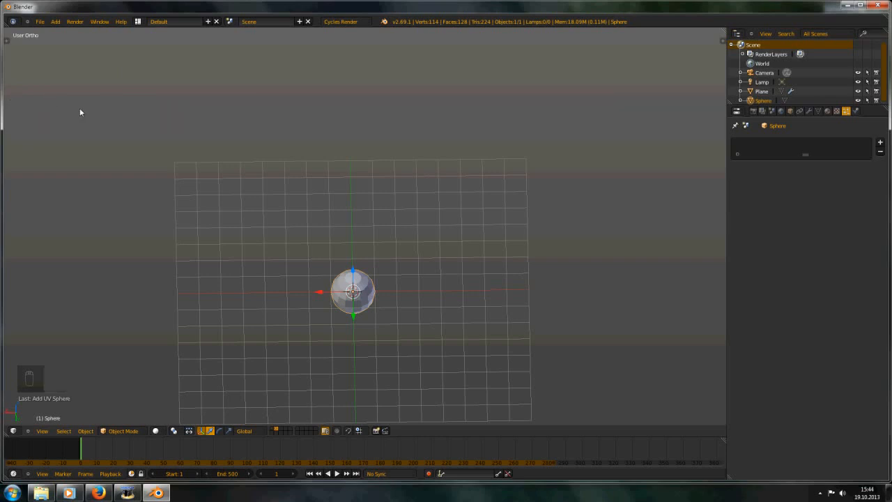
key("t")
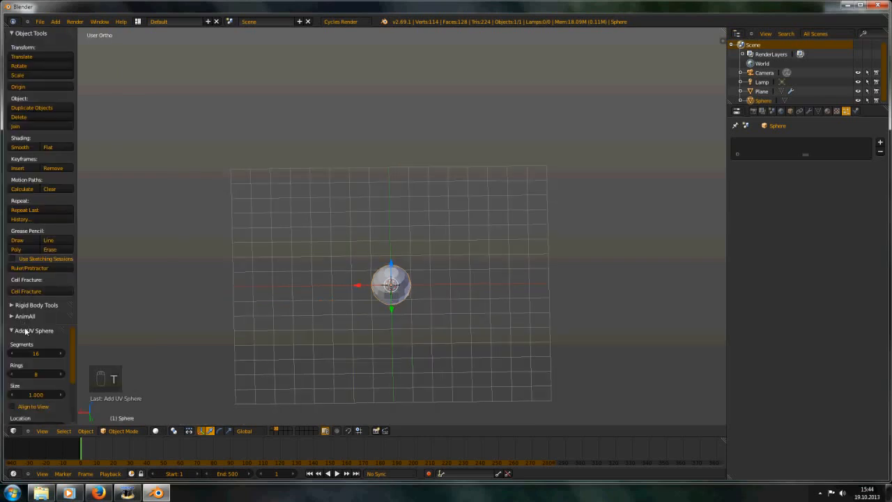
left_click_drag(24, 331, 66, 247)
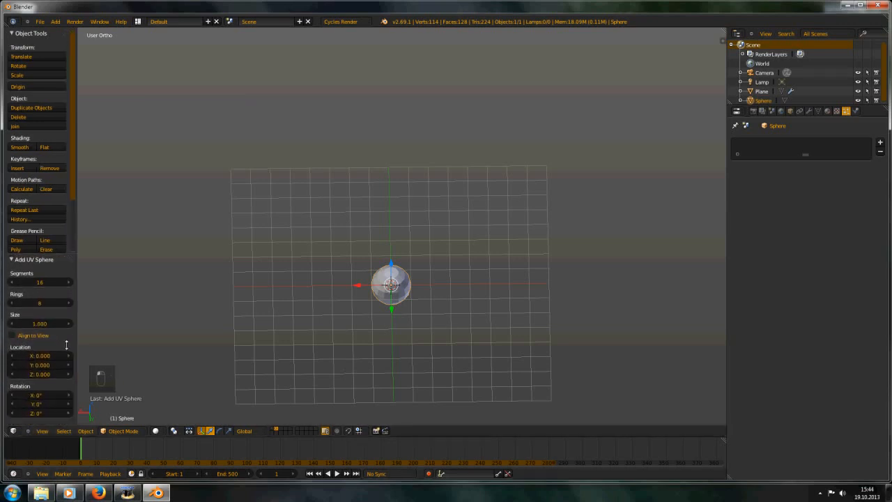
mouse_move(68, 348)
left_mouse_down()
mouse_move(65, 256)
mouse_move(56, 277)
mouse_move(52, 427)
mouse_move(65, 372)
left_mouse_up()
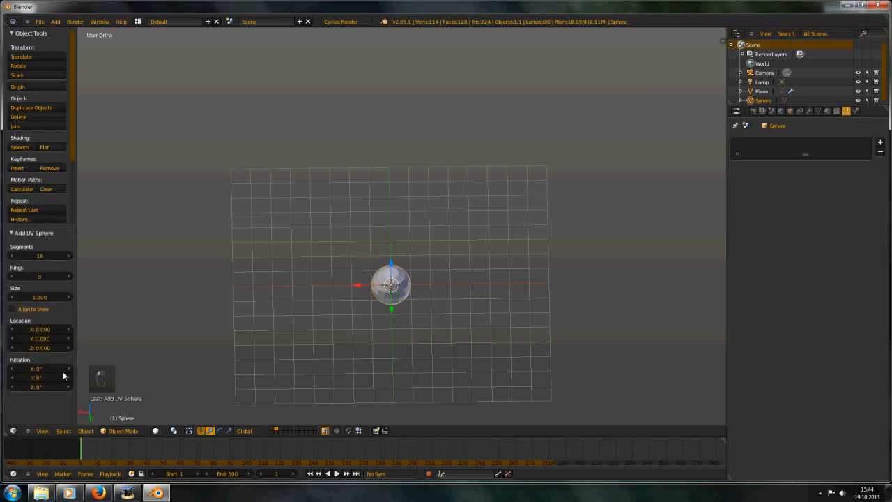
Step: Shade the sphere smooth and give it a new material with a Glossy BSDF surface
middle_click_drag(410, 307, 387, 282)
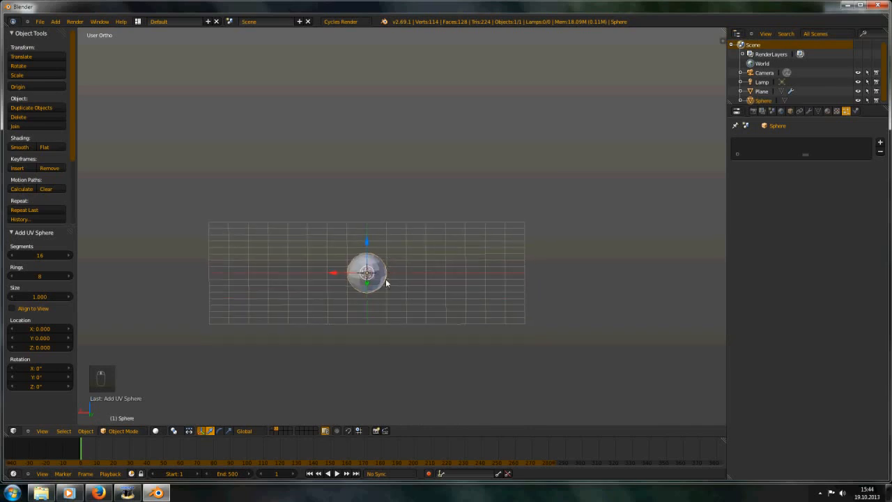
scroll(372, 275, "up", 4)
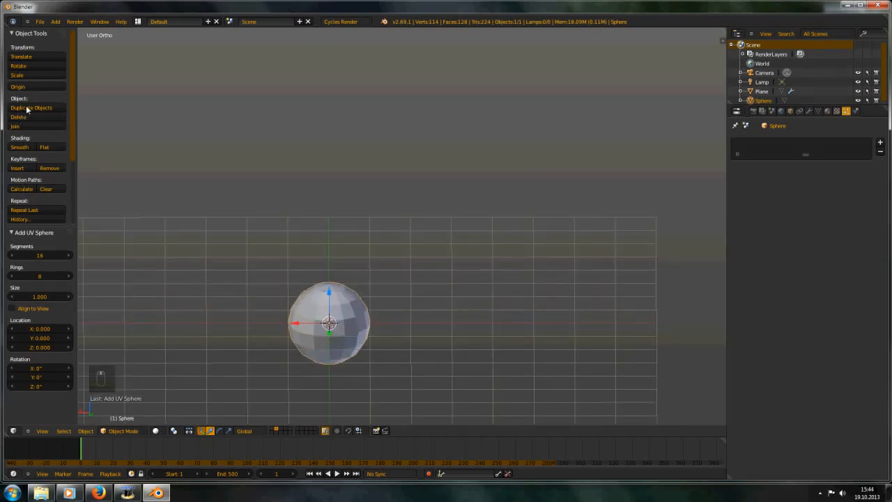
left_click(19, 147)
left_click(827, 111)
left_click(790, 172)
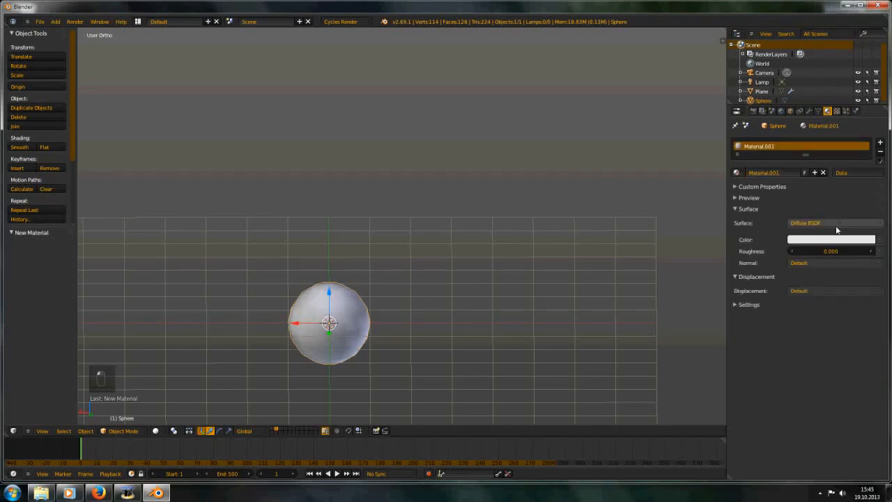
left_click(836, 222)
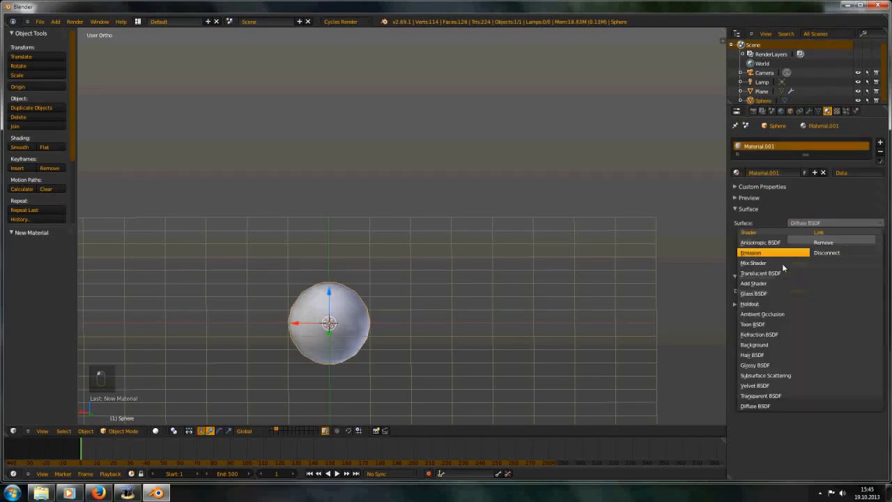
left_click(763, 364)
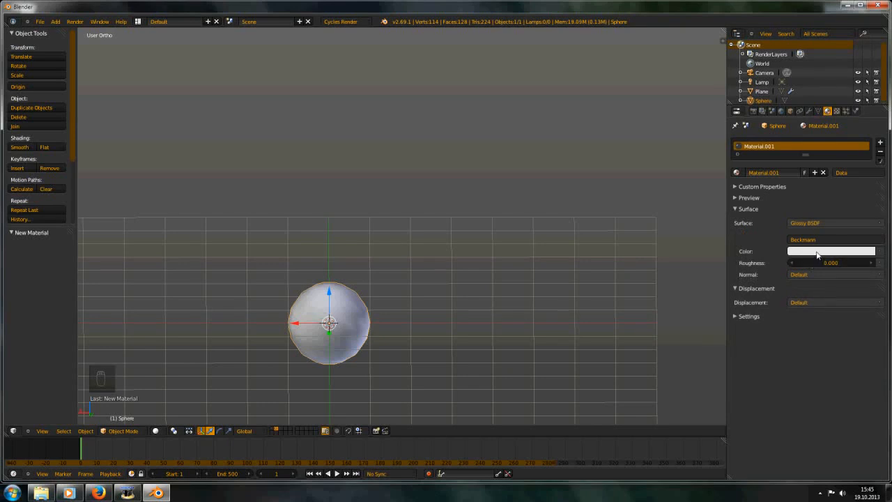
Step: Darken the sphere's glossy material colour to black
left_click(818, 253)
mouse_move(867, 130)
left_mouse_down()
mouse_move(869, 155)
mouse_move(870, 141)
left_mouse_up()
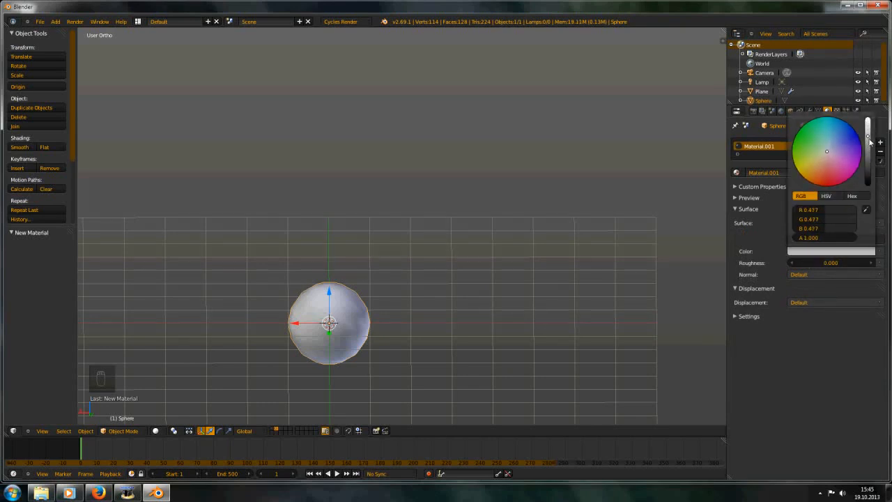
left_click(292, 433)
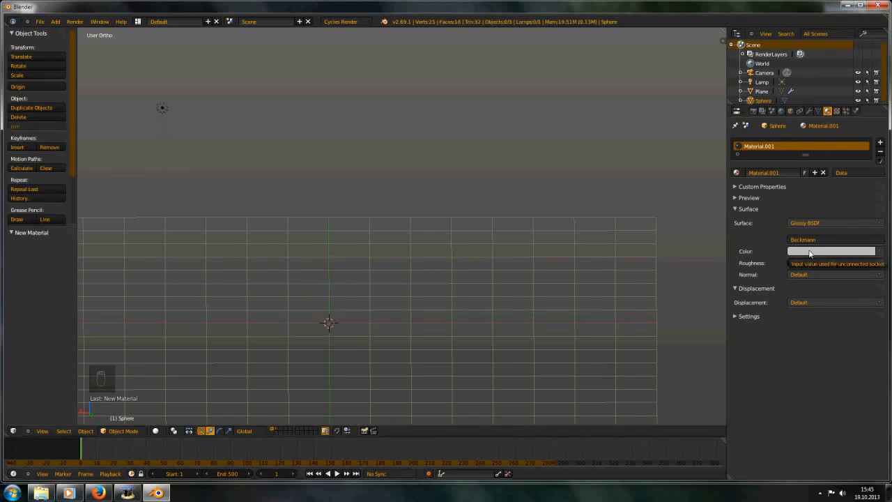
left_click(808, 252)
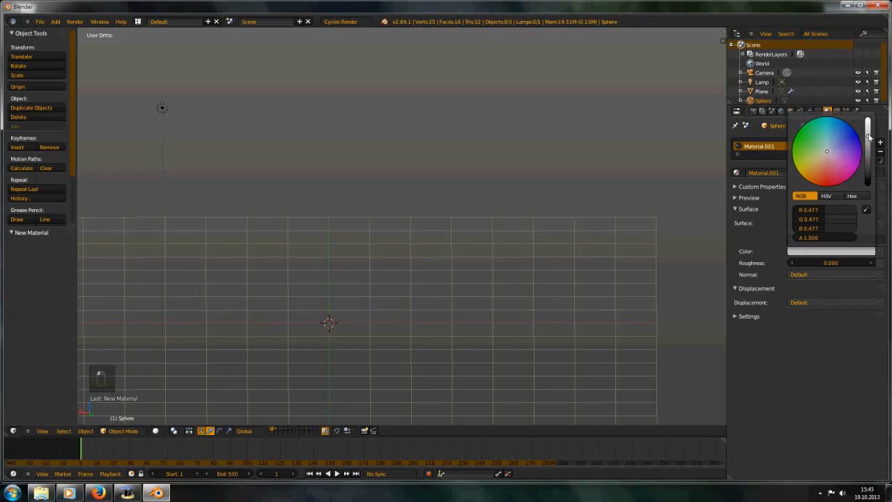
left_click_drag(869, 138, 874, 207)
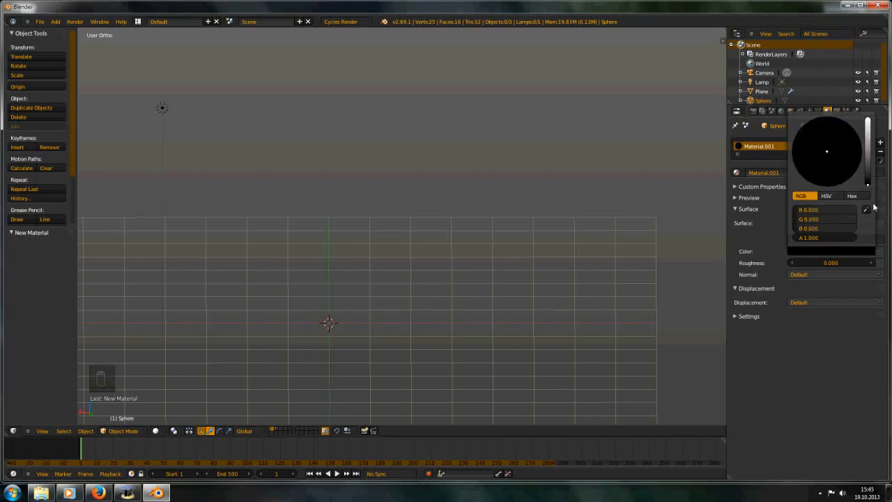
Step: Return to the sphere's layer and preview the black material in rendered viewport shading
left_click(277, 429)
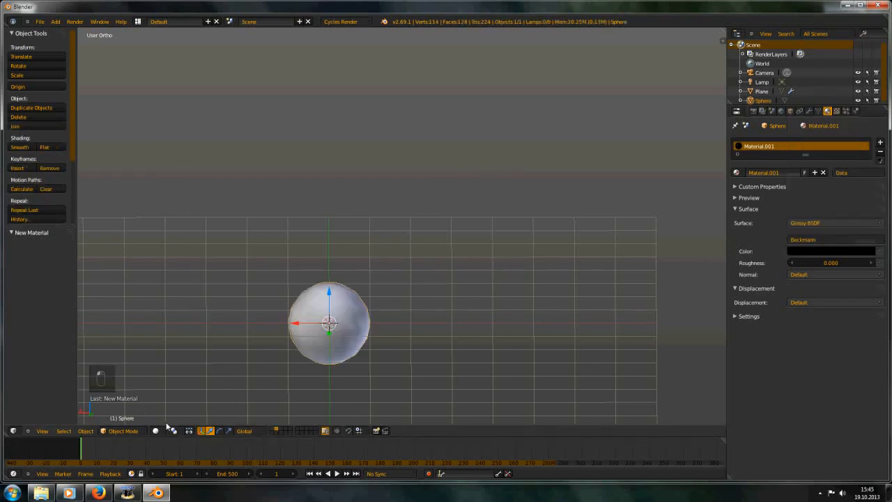
left_click(156, 431)
left_click(172, 382)
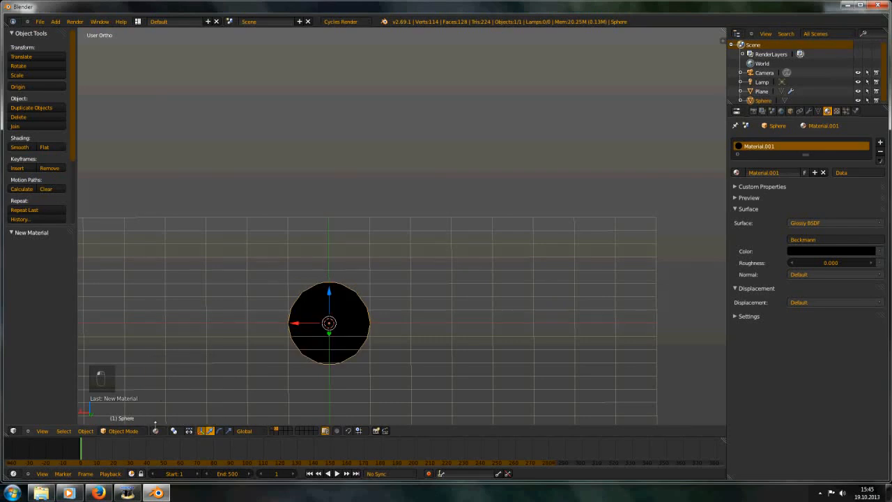
left_click(156, 430)
left_click(171, 366)
left_click(155, 431)
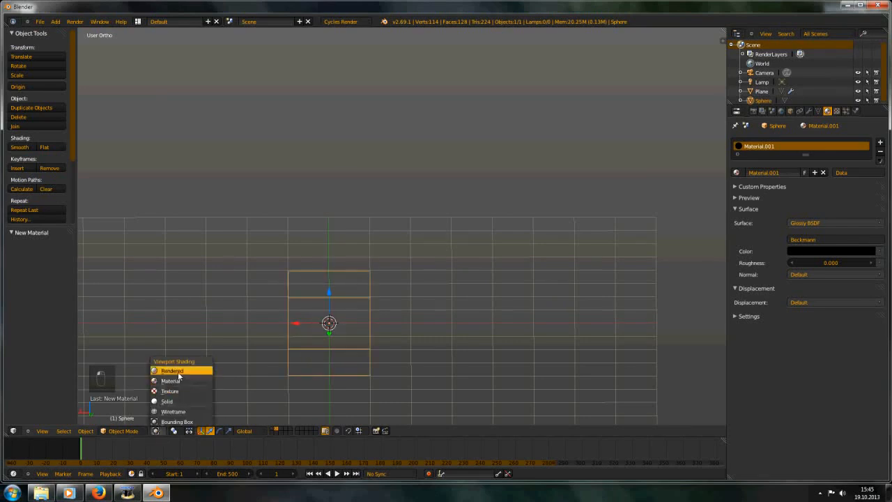
left_click(175, 368)
Step: Brighten the sphere's glossy colour to a light grey with RGB values of about 0.5
left_click(826, 252)
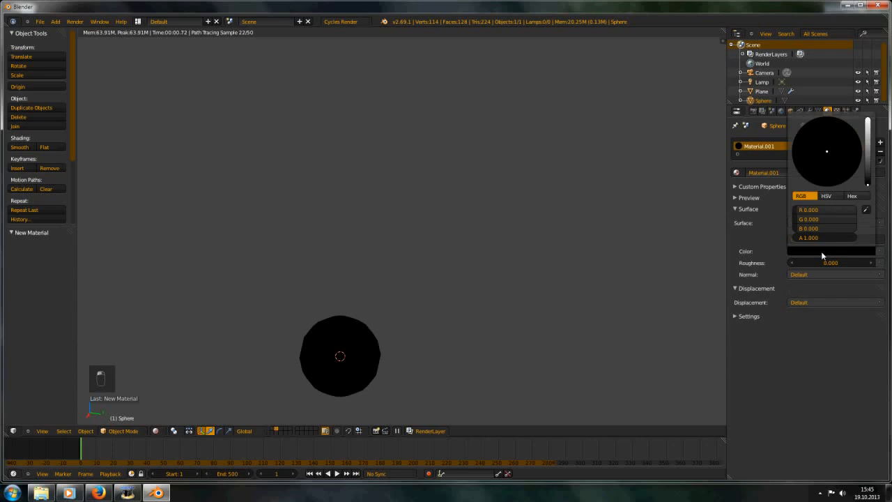
left_click(868, 126)
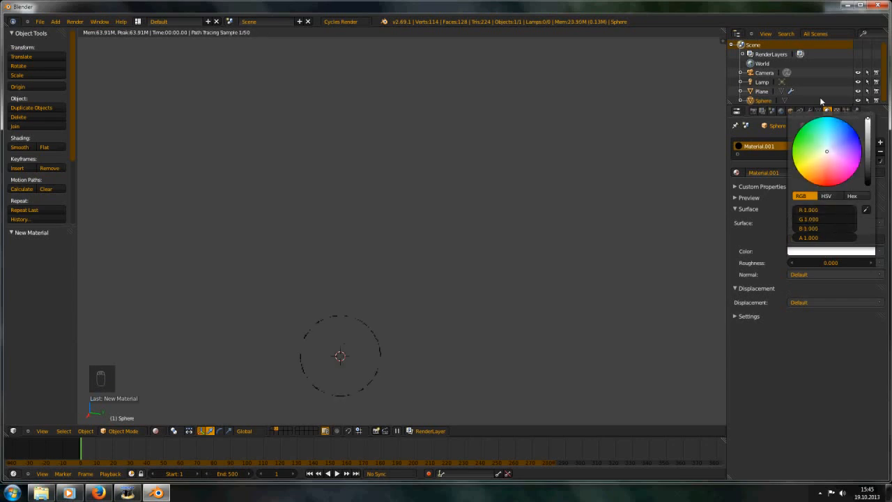
mouse_move(432, 275)
middle_mouse_down()
mouse_move(407, 293)
mouse_move(558, 281)
mouse_move(419, 269)
middle_mouse_up()
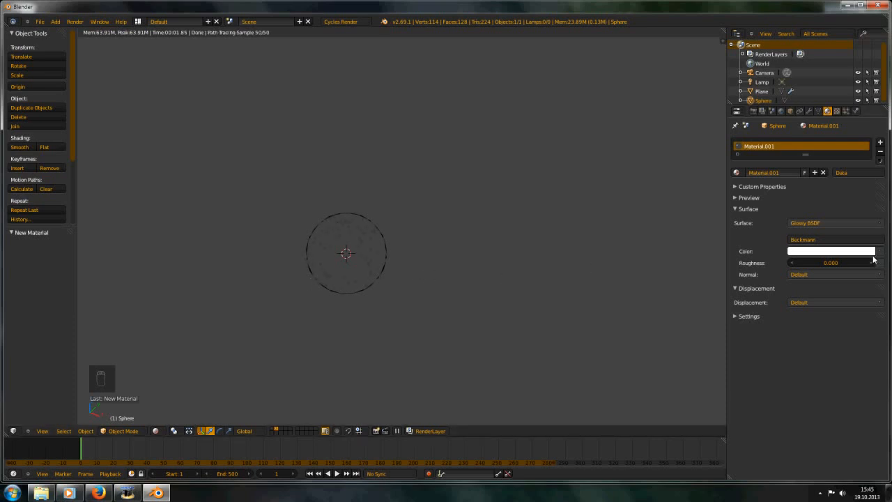
left_click(843, 251)
left_click_drag(869, 122, 868, 139)
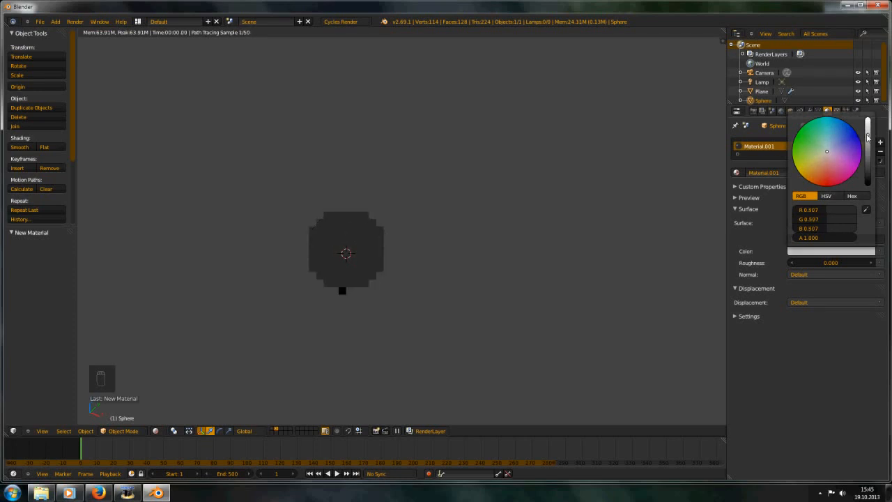
Step: Switch back to the first layer and set the viewport shading to Solid
left_click(275, 431)
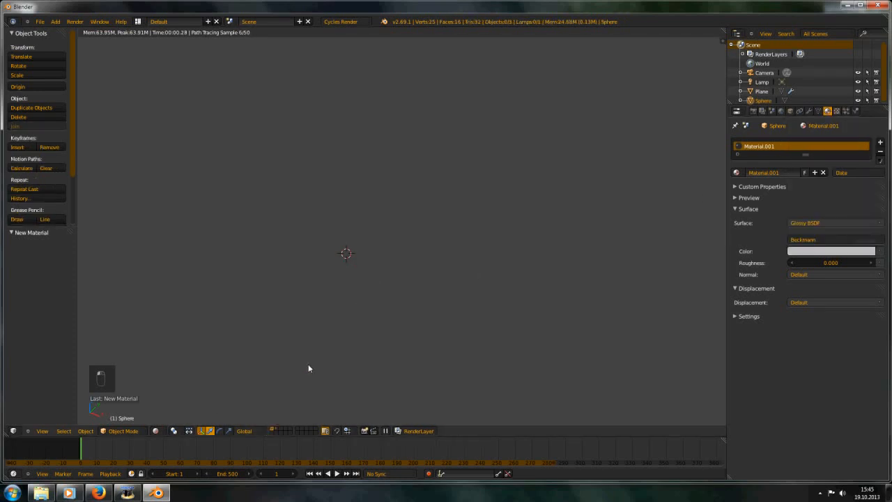
key("shift+z")
left_click(156, 431)
left_click(167, 399)
Step: Set the plane's particle system to render as Object, using the Sphere as its dupli object
middle_click_drag(291, 319, 354, 274)
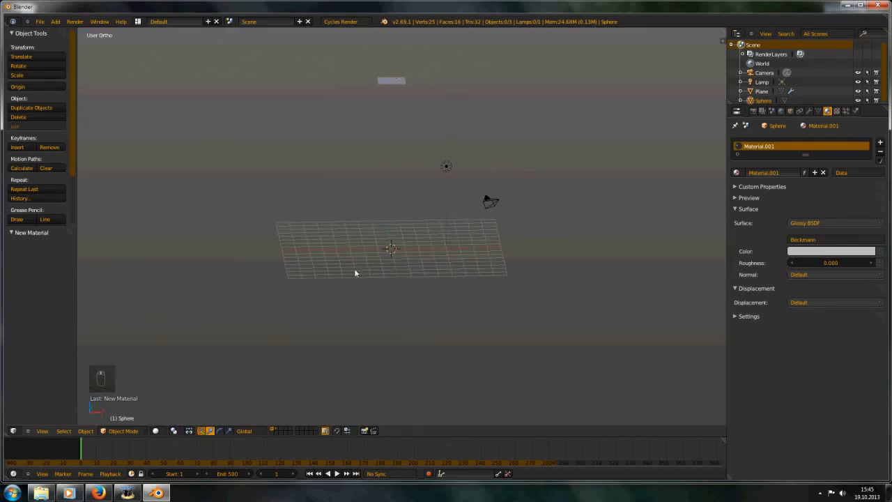
right_click(394, 81)
middle_click_drag(391, 81, 383, 174)
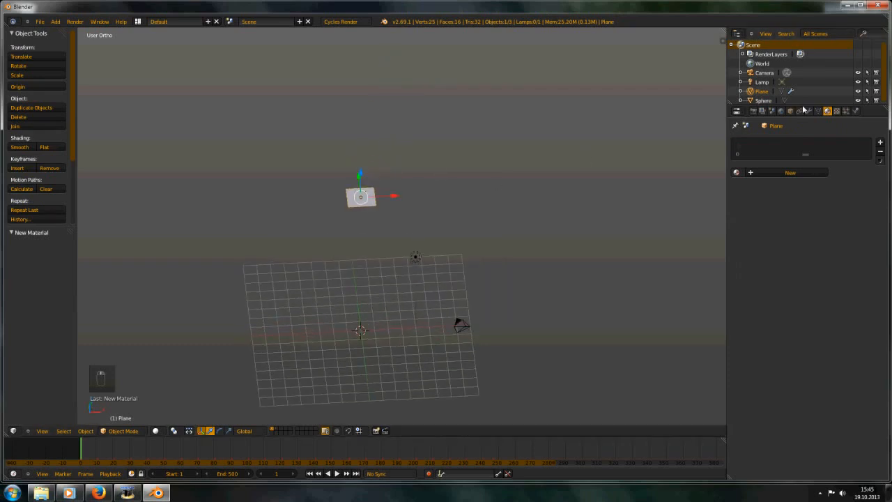
left_click(846, 111)
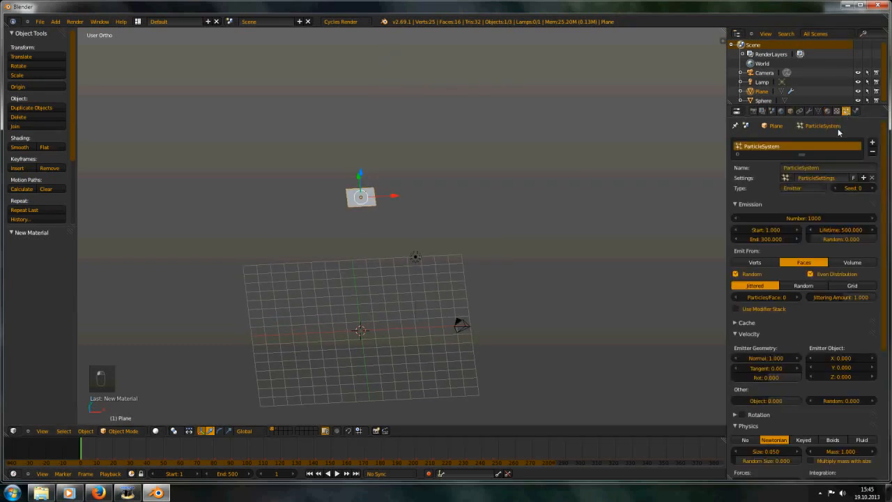
left_click(752, 204)
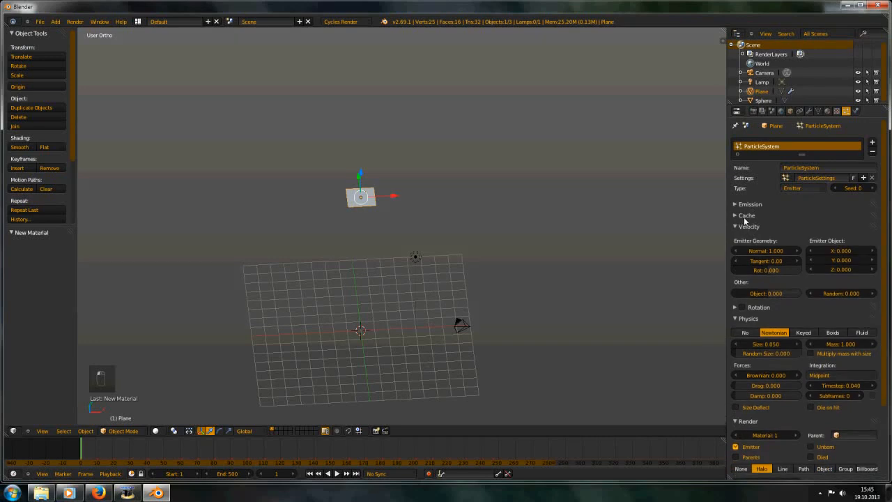
left_click(748, 226)
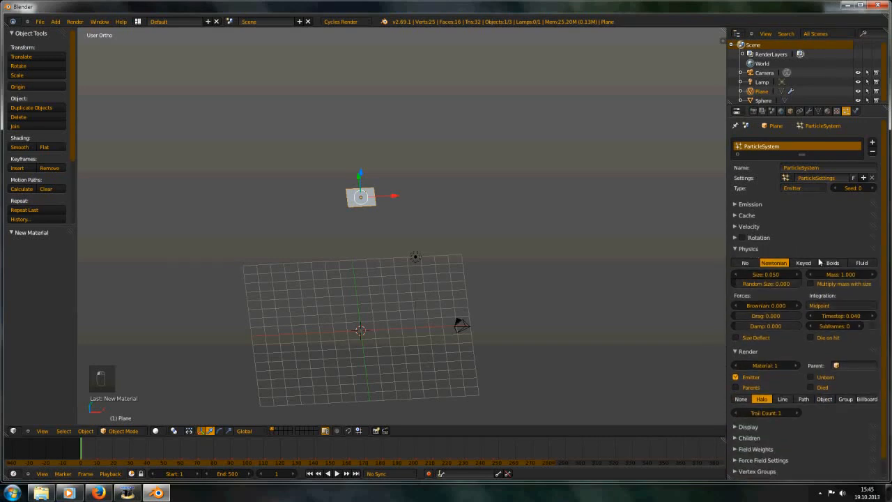
left_click(757, 249)
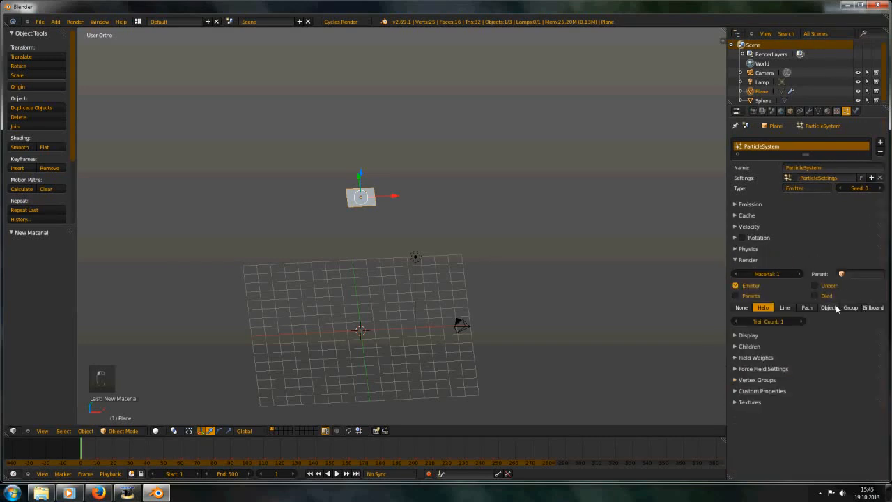
left_click(829, 308)
left_click(829, 318)
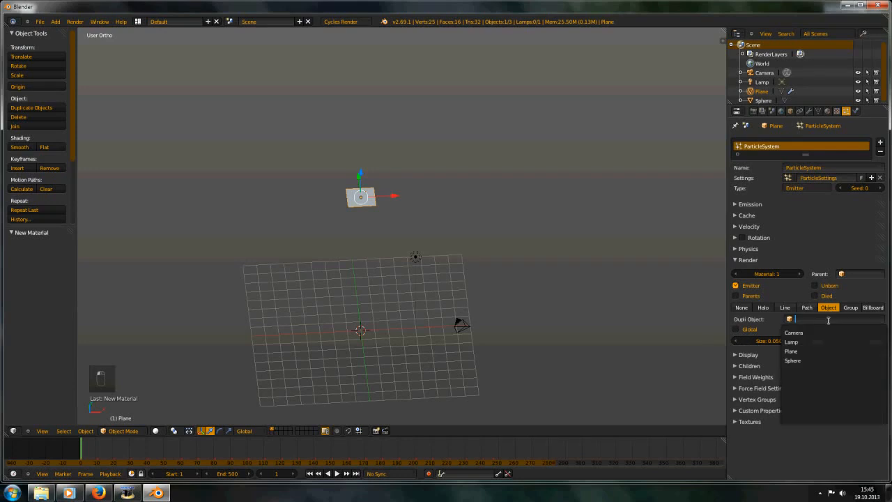
left_click(793, 361)
Step: Play the animation from the first frame to examine the sphere particles falling from the plane
key("shift+Left")
key("alt+a")
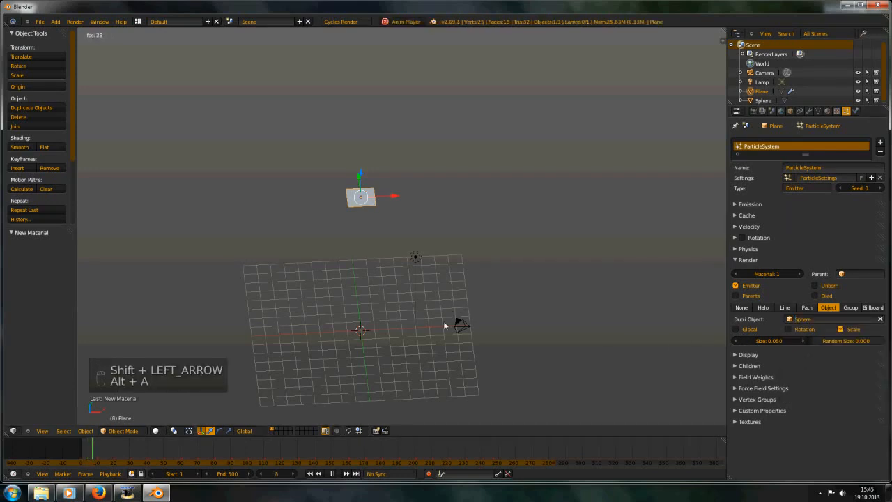
middle_click_drag(434, 311, 405, 333)
scroll(405, 332, "up", 4)
middle_click_drag(345, 328, 440, 267, "shift")
key("alt+a")
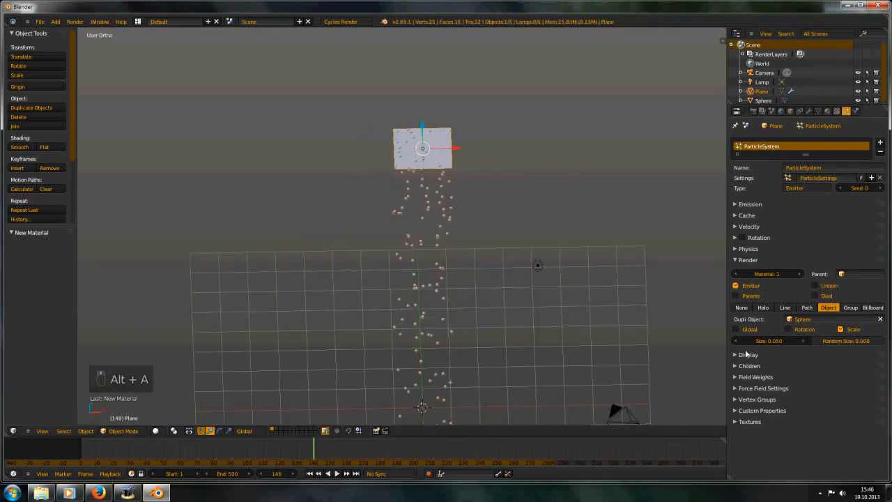
Step: Set the rendered particle size to 0.2
left_click(770, 340)
left_click(770, 341)
key("BackSpace")
key("BackSpace")
key("BackSpace")
type(".2")
key("Return")
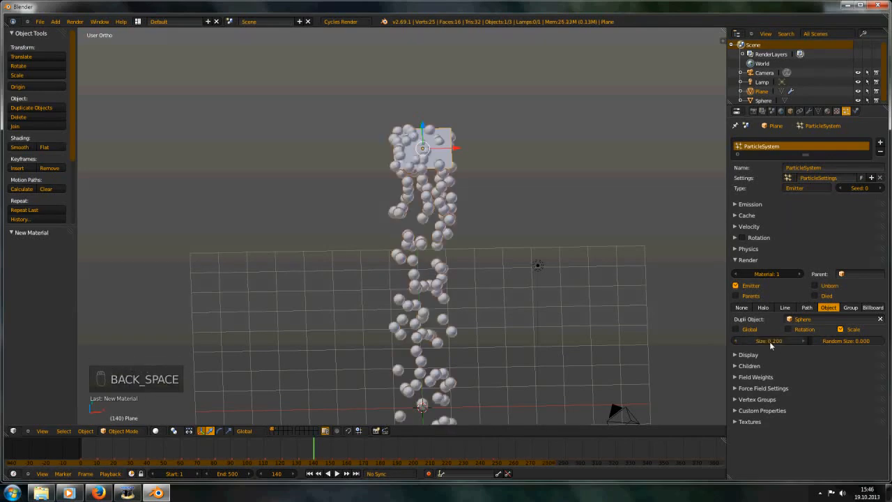
Step: Replay the animation from the first frame to check the enlarged sphere particles from another angle
key("shift+Left")
key("alt+a")
middle_click_drag(452, 328, 475, 306)
key("alt+a")
Step: Set the rendered particle size of the plane's particle system to 0.25
left_click(778, 342)
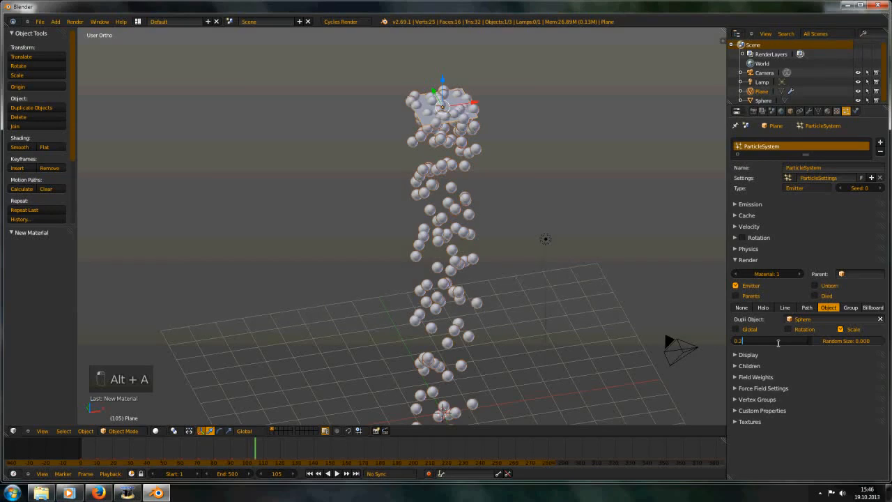
type("5")
key("Return")
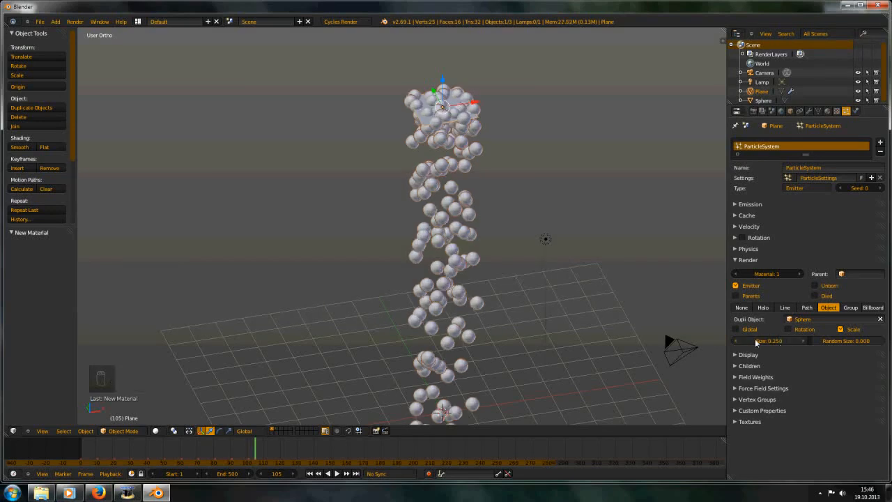
Step: Play the animation to check the spacing of the enlarged spheres falling from the plane
key("alt+a")
scroll(475, 251, "down", 3)
scroll(473, 261, "up", 4)
scroll(473, 260, "down", 7)
middle_click_drag(473, 261, 469, 281)
key("alt+a")
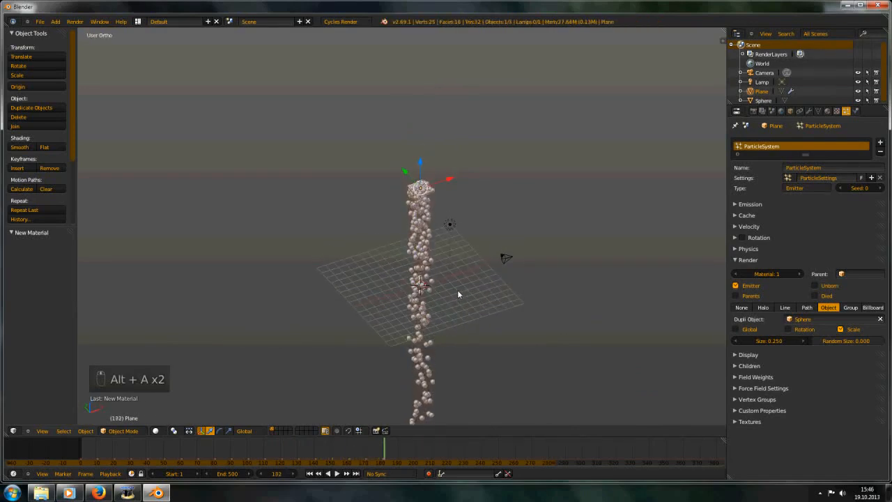
Step: Return to the first frame and reset the 3D cursor to the scene origin below the plane
key("shift+Left")
scroll(457, 290, "up", 2)
scroll(459, 290, "up", 3)
middle_click_drag(436, 188, 410, 207, "shift")
scroll(411, 207, "down", 2)
scroll(410, 207, "up", 1)
middle_click_drag(400, 238, 417, 244, "shift")
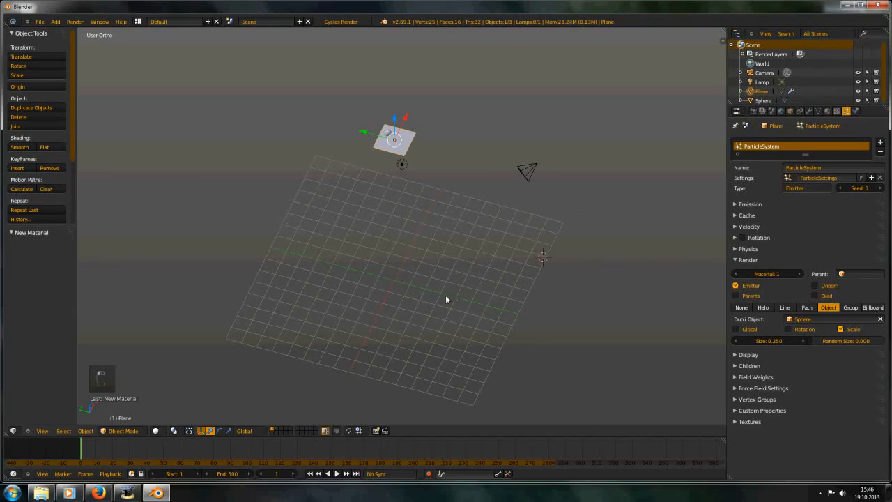
middle_click_drag(373, 127, 419, 140)
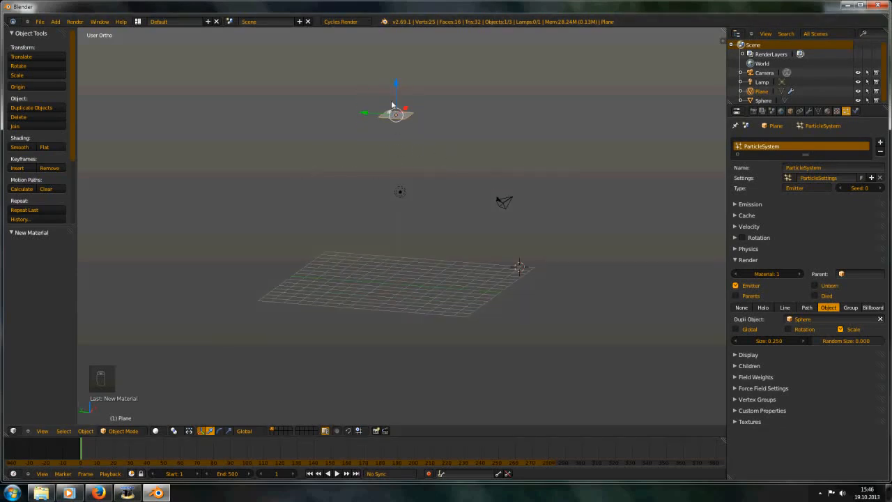
key("shift+c")
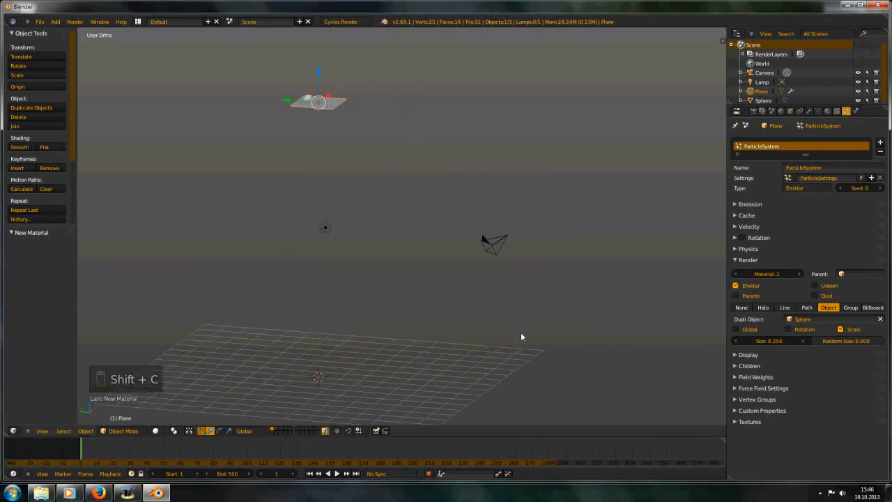
middle_click_drag(451, 231, 428, 322, "shift")
middle_click_drag(411, 368, 393, 353)
Step: Add a Harmonic force field at the scene origin
key("shift+a")
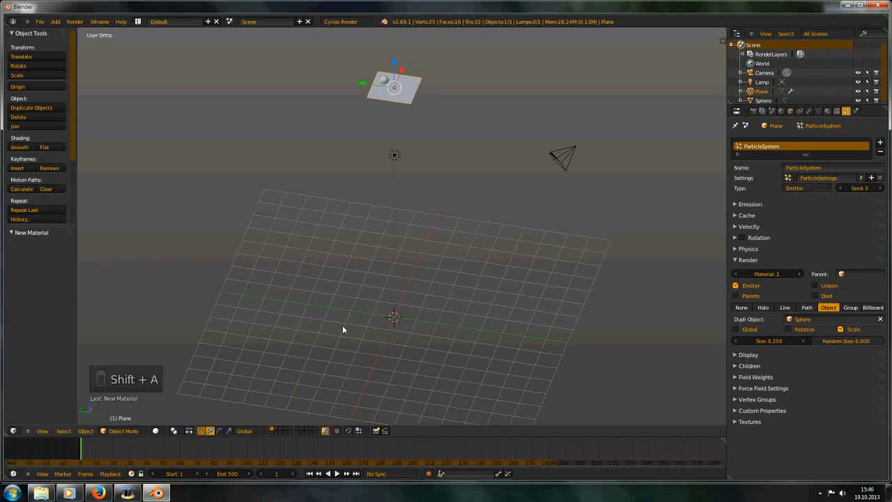
key("shift+a")
mouse_move(333, 432)
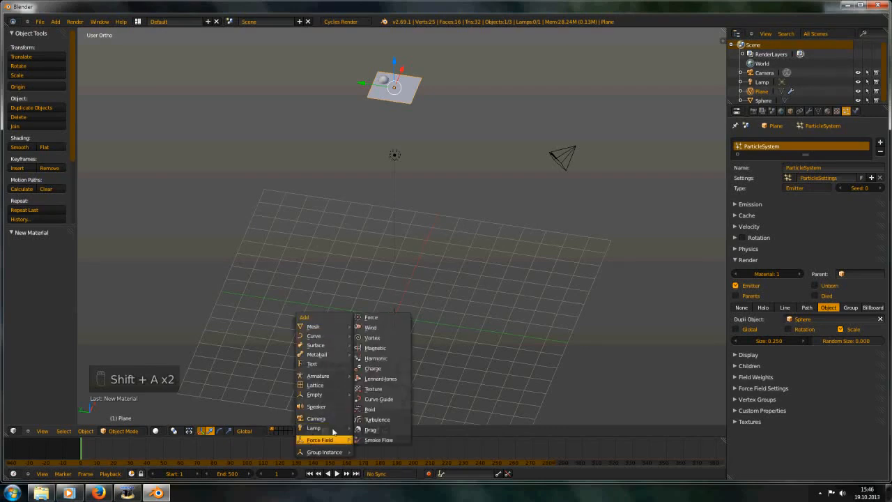
left_click(386, 360)
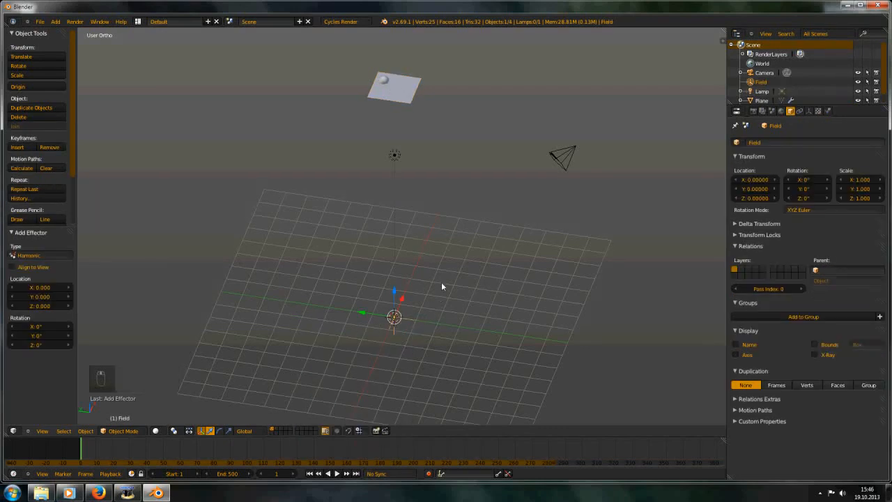
Step: Set the harmonic force field's strength to 20
left_click(810, 111)
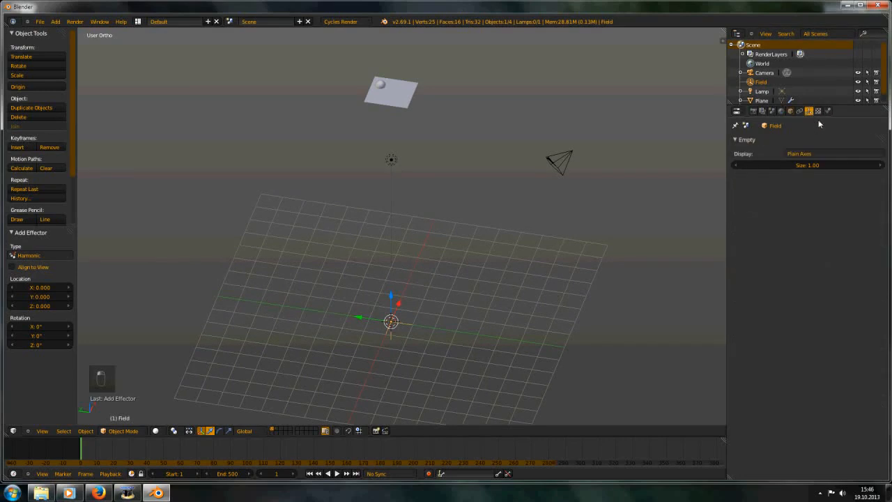
left_click(827, 110)
left_click(770, 208)
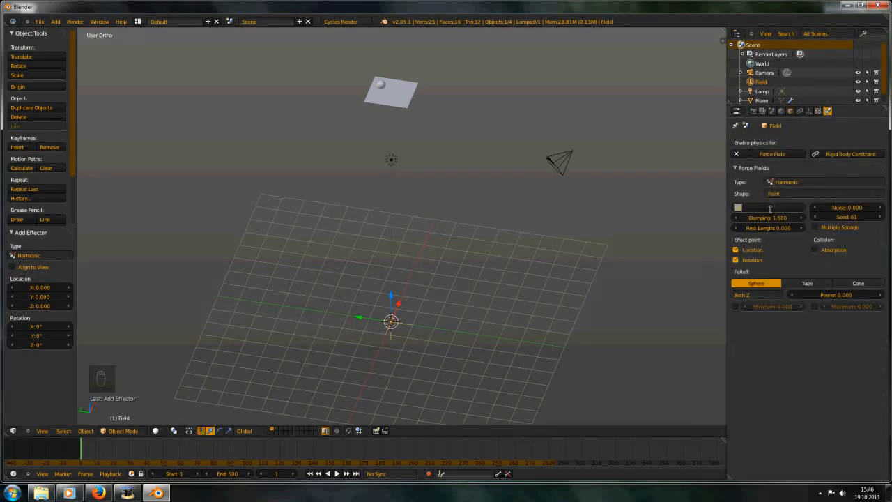
type("20")
key("Return")
Step: Play the animation from the first frame to examine how the force field attracts the falling spheres
key("shift+Left")
key("alt+a")
middle_click_drag(435, 309, 431, 255)
scroll(418, 237, "up", 3)
mouse_move(422, 288)
middle_mouse_down("shift")
mouse_move(424, 313)
mouse_move(415, 293)
middle_mouse_up("shift")
scroll(416, 279, "down", 1)
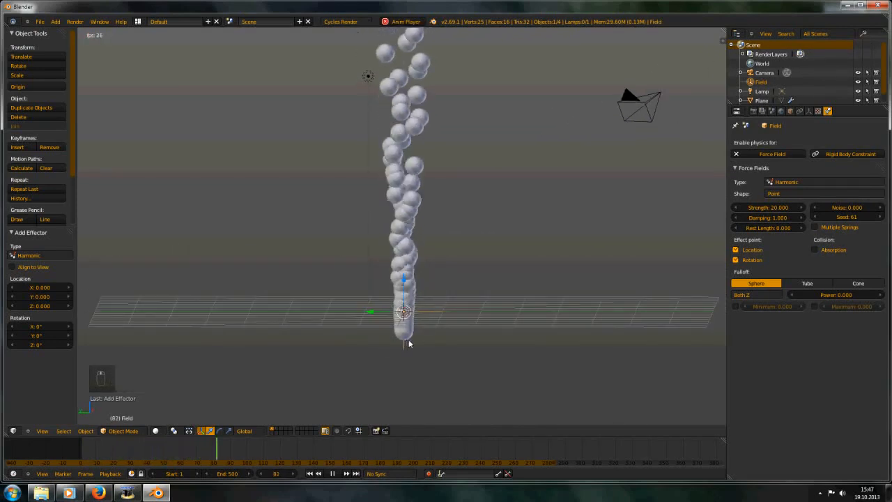
middle_click_drag(410, 340, 406, 281, "shift")
scroll(405, 286, "up", 3)
middle_click_drag(399, 316, 416, 280, "shift")
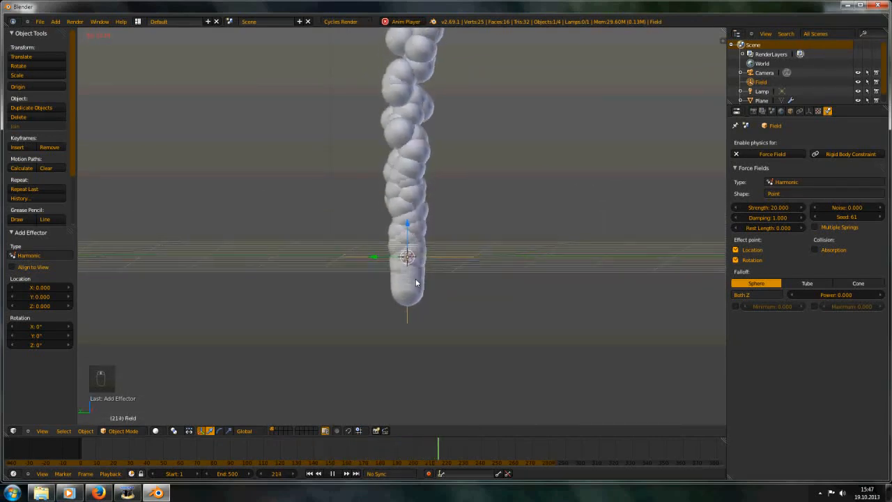
scroll(418, 279, "down", 8)
scroll(428, 279, "up", 3)
middle_click_drag(475, 247, 438, 297, "shift")
key("alt+a")
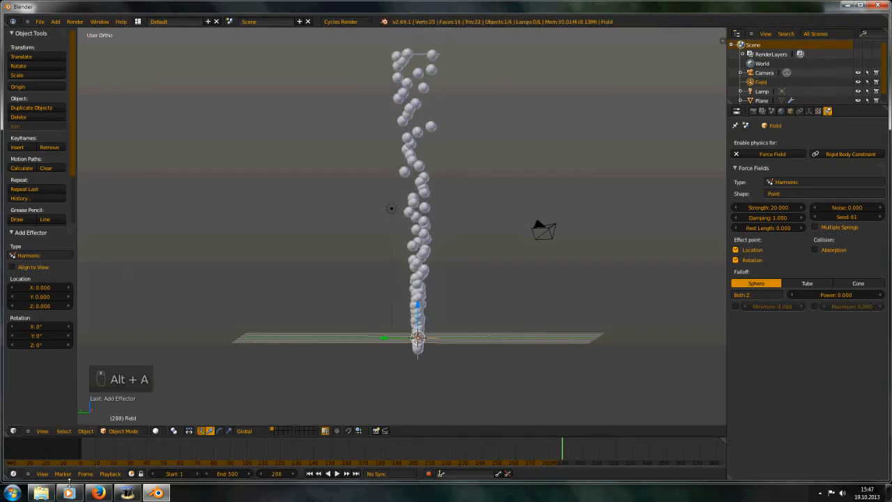
Step: Switch to the media player to compare with the harmonic force field reference video, and return to Blender
left_click(68, 492)
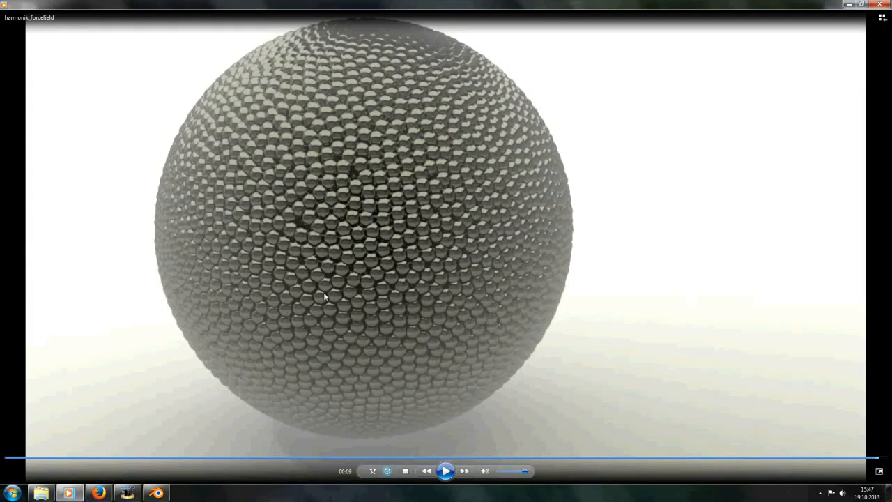
left_click(849, 5)
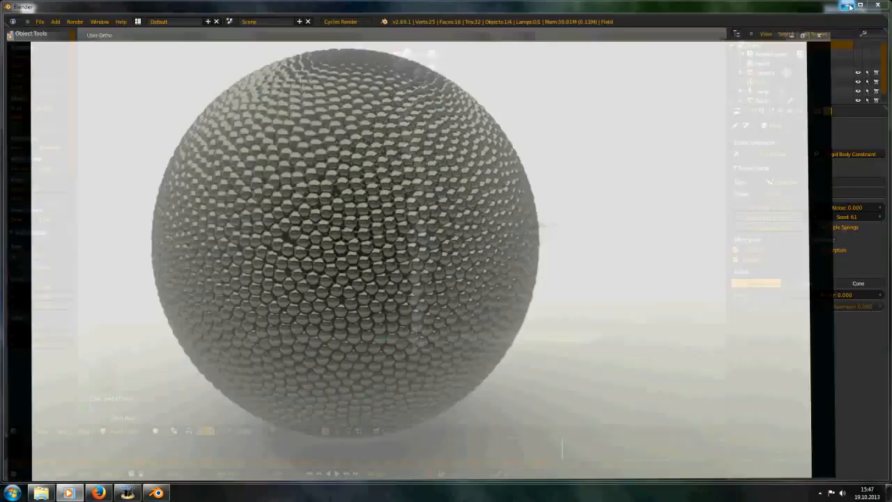
Step: Change the physics type of the plane's particle system to Fluid
middle_click_drag(461, 104, 452, 182)
right_click(422, 135)
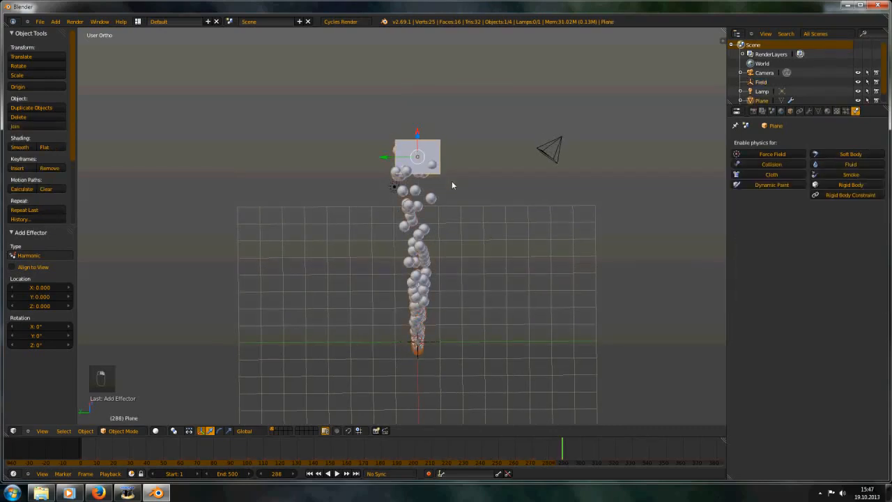
left_click(846, 112)
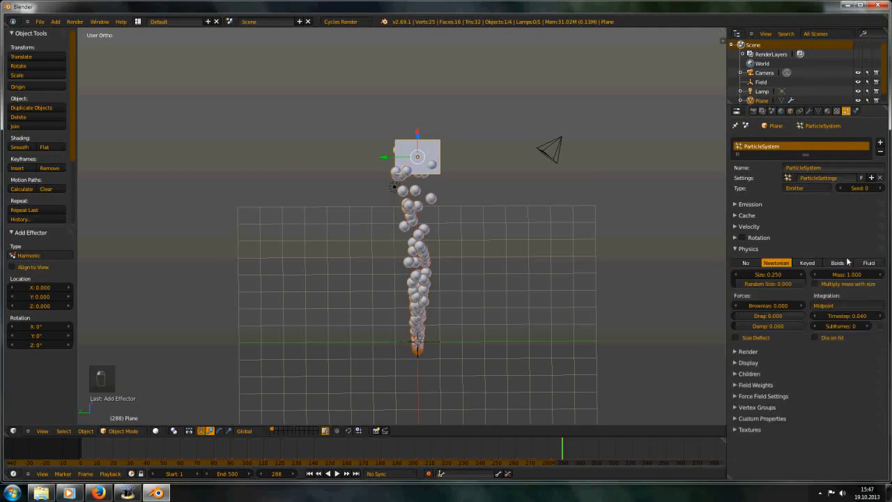
left_click(875, 263)
Step: Play the animation from the first frame to examine how the fluid particles gather around the force field
middle_click_drag(416, 340, 409, 278)
middle_click_drag(466, 338, 462, 287, "shift")
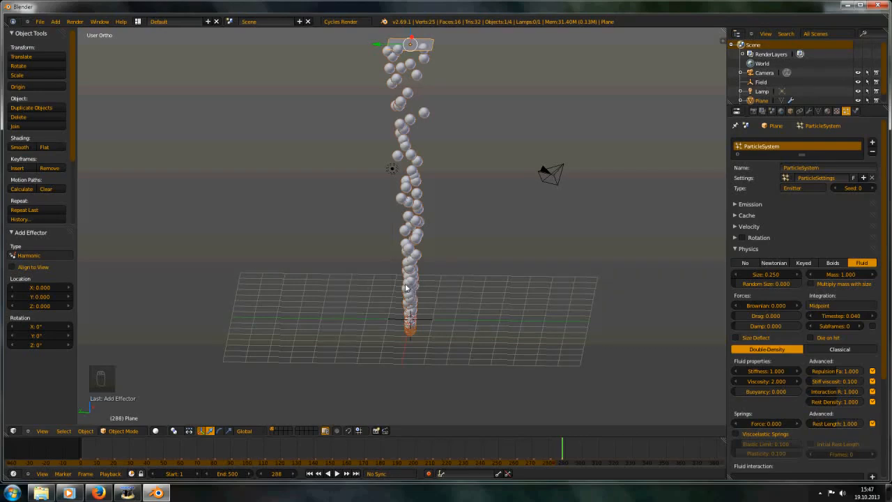
middle_click_drag(421, 278, 398, 206, "shift")
key("shift+Left")
key("alt+a")
scroll(435, 303, "up", 3)
scroll(432, 278, "up", 4)
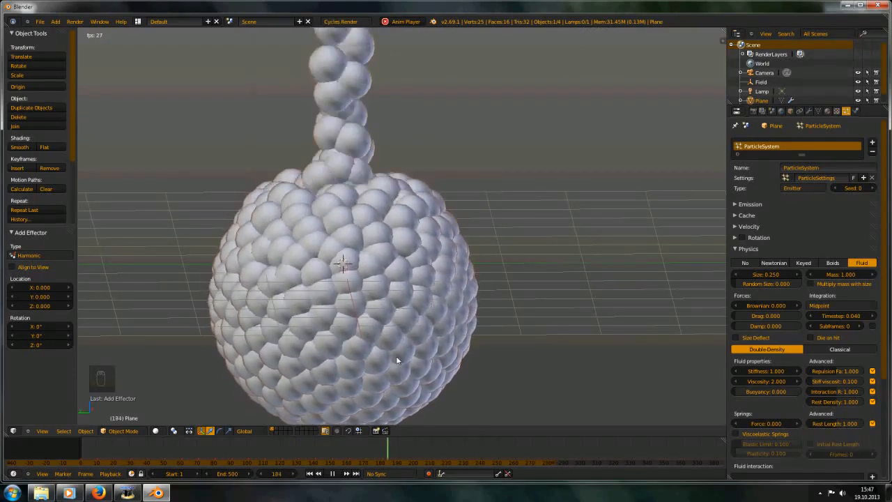
scroll(389, 330, "down", 3)
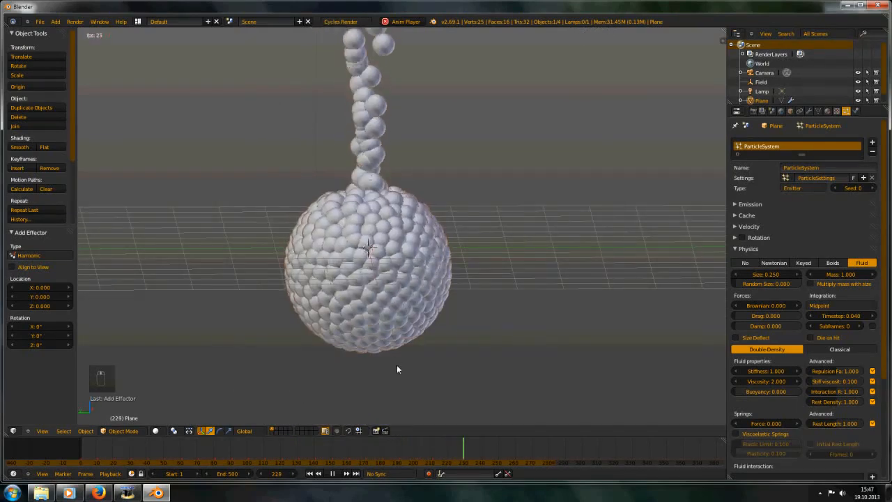
scroll(408, 199, "down", 5)
scroll(391, 212, "up", 2)
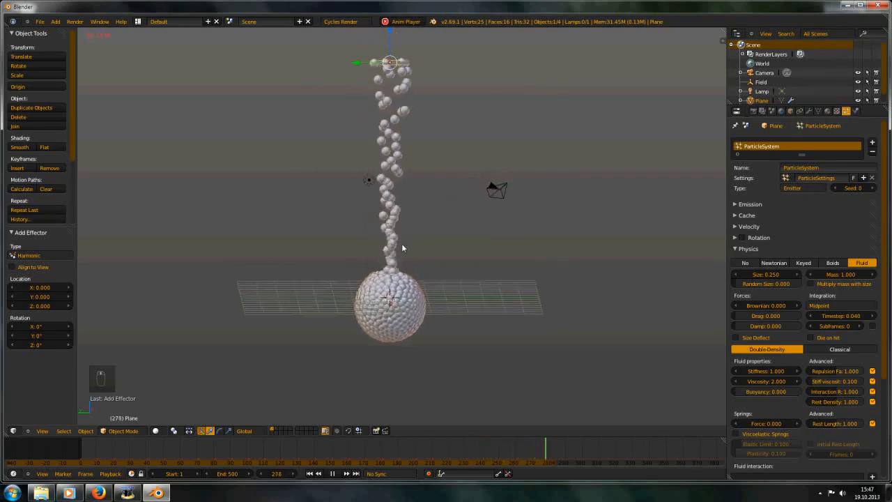
middle_click_drag(396, 228, 418, 256)
scroll(418, 256, "up", 2)
scroll(521, 454, "down", 2)
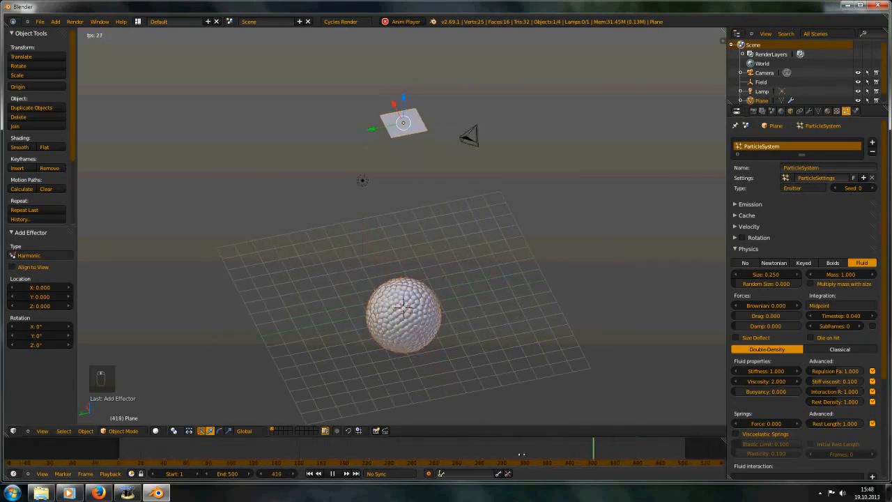
scroll(521, 454, "down", 2)
mouse_move(418, 335)
middle_mouse_down()
mouse_move(421, 299)
mouse_move(419, 326)
middle_mouse_up()
key("alt+a")
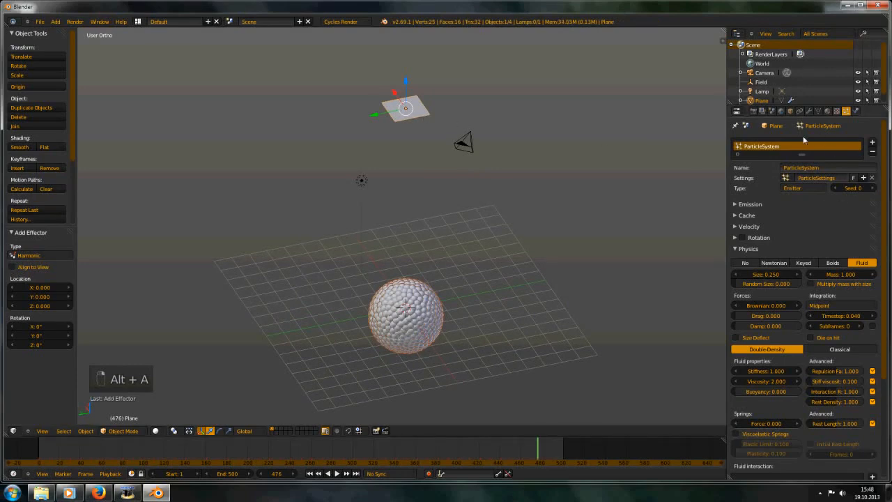
Step: Set the number of particles emitted by the plane to 3000
left_click(750, 204)
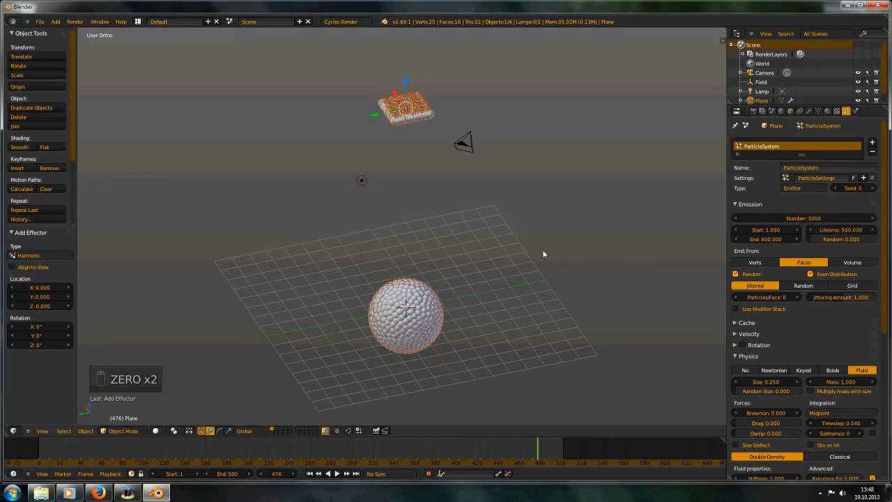
Step: Replay the animation from the first frame to inspect the ball formed with the new particle count
key("shift+Left")
key("alt+a")
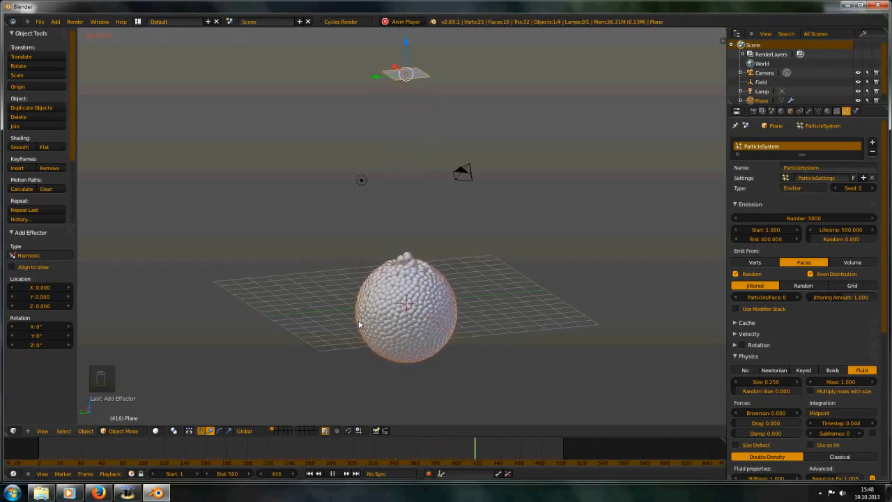
middle_click_drag(358, 320, 404, 348)
key("alt+a")
left_click_drag(502, 446, 435, 442)
key("alt+a")
scroll(452, 326, "up", 5)
middle_click_drag(452, 325, 422, 287, "shift")
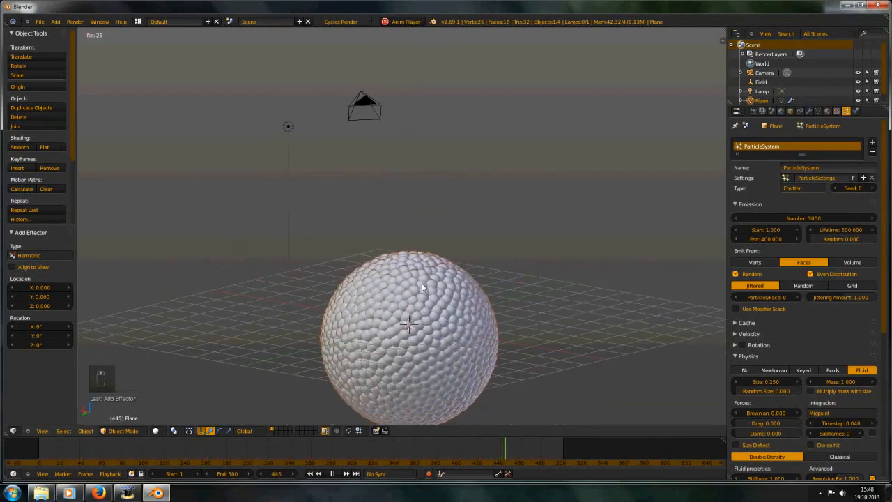
key("alt+a")
Step: Return to the first frame and bake the particle system's physics cache
key("shift+Left")
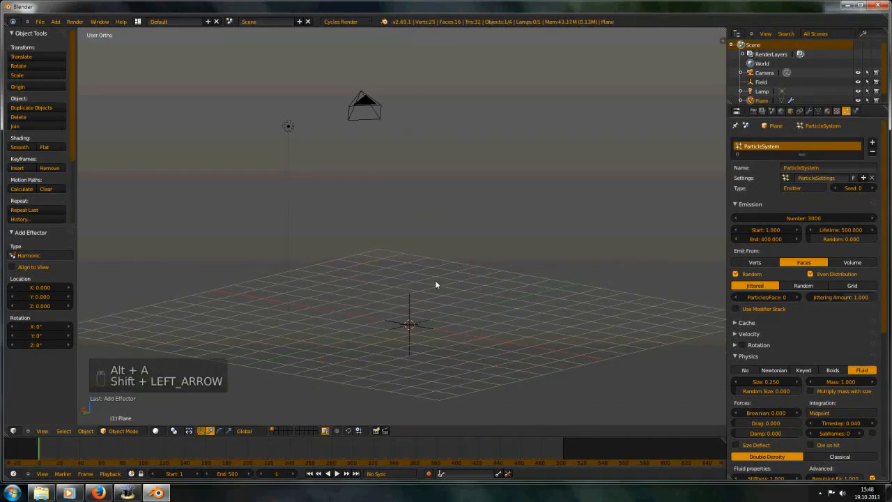
scroll(435, 280, "down", 4)
middle_click_drag(400, 184, 396, 233, "shift")
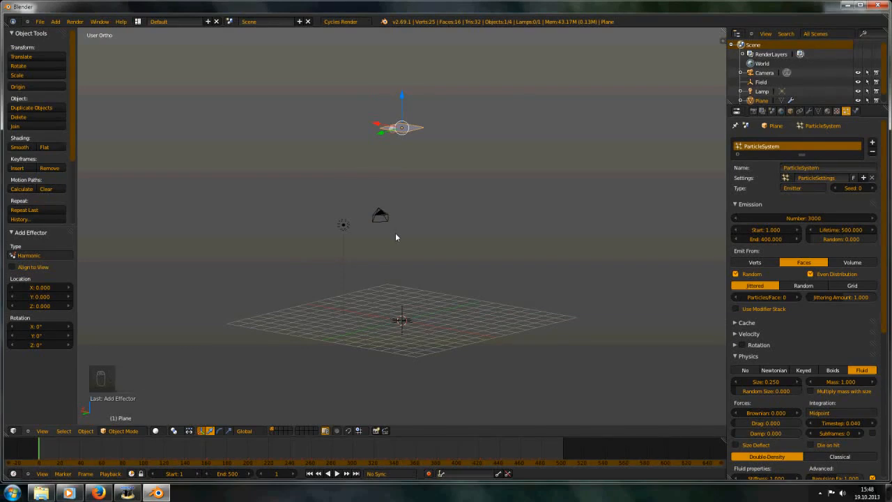
left_click(747, 322)
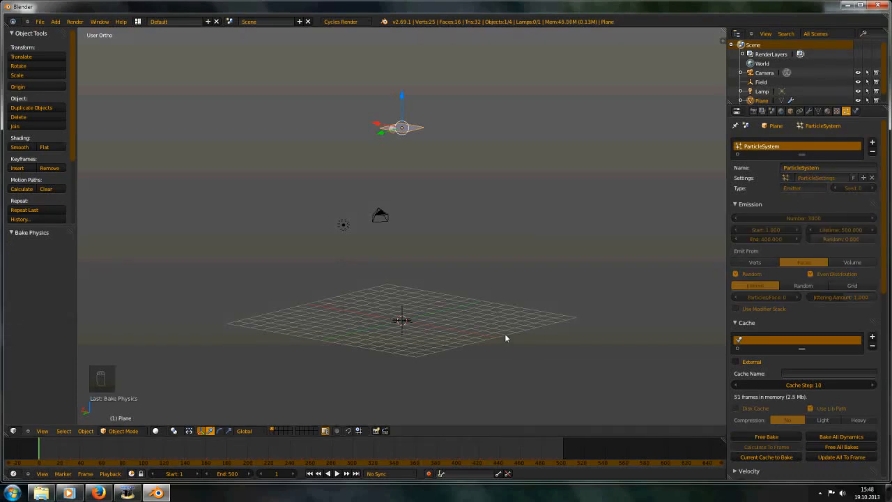
Step: Play the baked simulation from the first frame to inspect the growing ball from several angles, and return to the first frame
key("shift+Left")
key("alt+a")
middle_click_drag(486, 311, 431, 294)
middle_click_drag(339, 239, 369, 254)
middle_click_drag(420, 237, 415, 257)
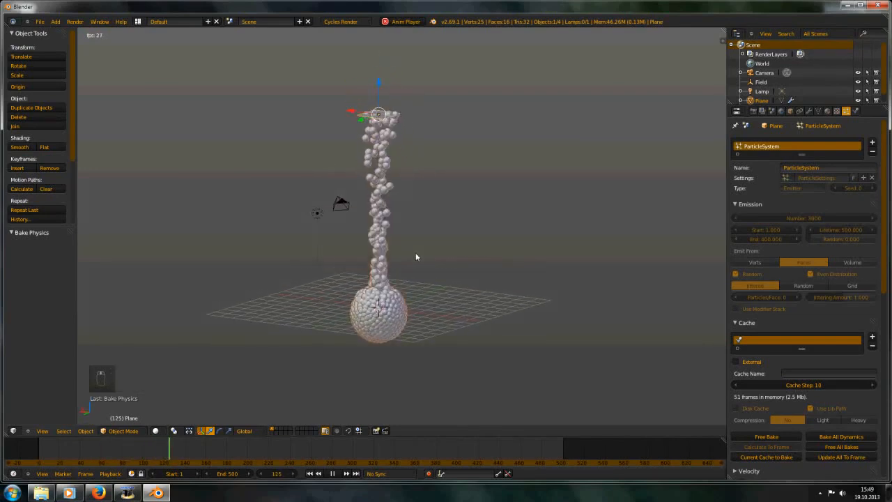
scroll(400, 292, "up", 3)
middle_click_drag(391, 305, 393, 251, "shift")
scroll(393, 251, "down", 3)
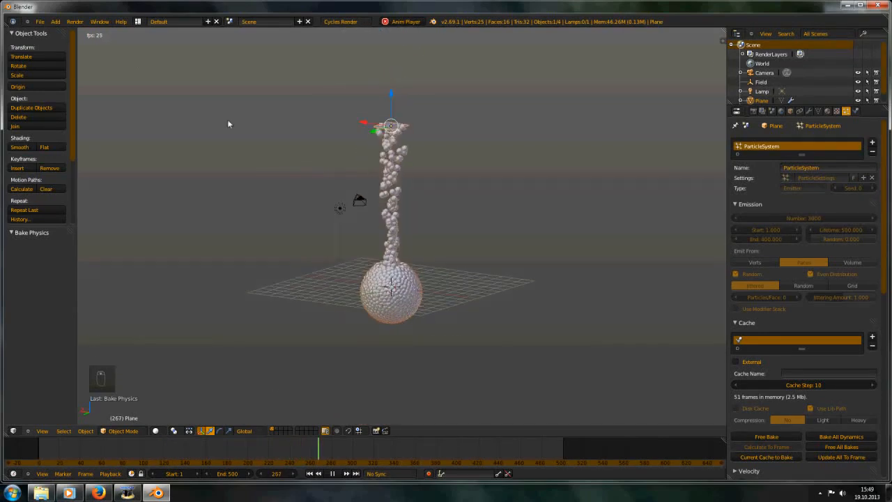
mouse_move(384, 177)
middle_mouse_down()
mouse_move(396, 151)
mouse_move(356, 176)
mouse_move(373, 176)
middle_mouse_up()
scroll(387, 194, "up", 2)
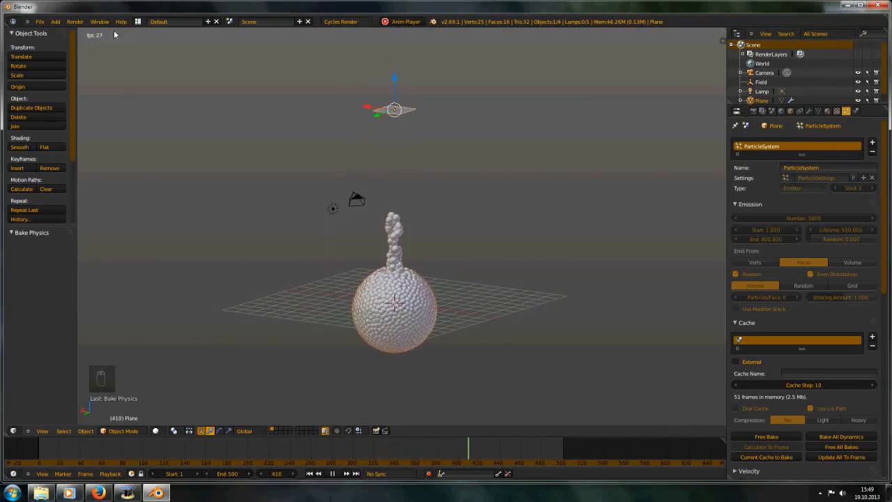
key("alt+a")
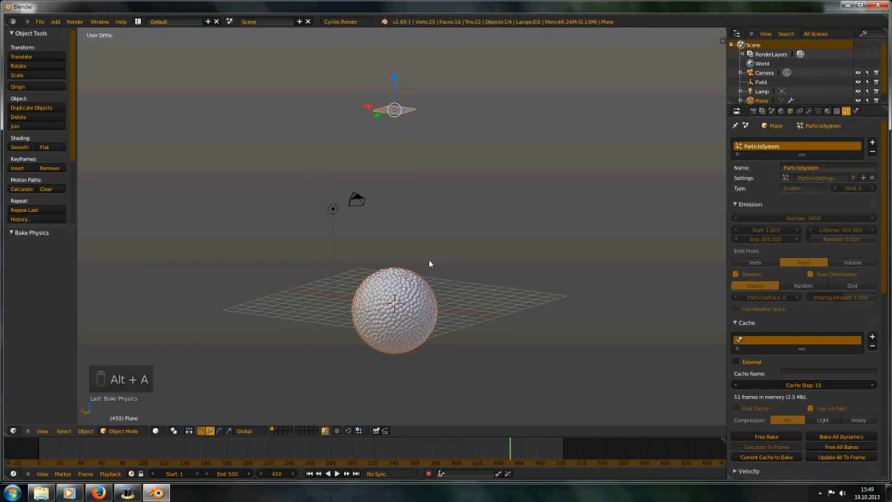
key("shift+Left")
middle_click_drag(429, 263, 397, 218)
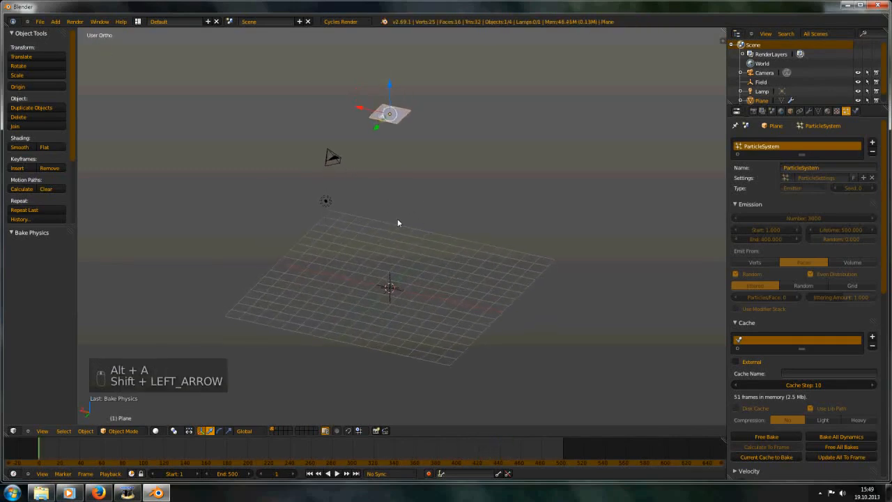
Step: Aim the camera so the finished ball at frame 500 fills the frame, and run a test render
key("KP_0")
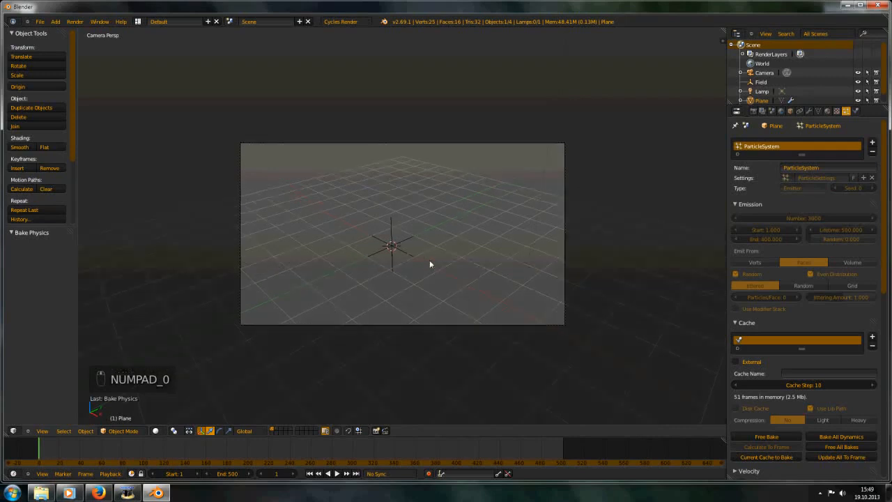
key("n")
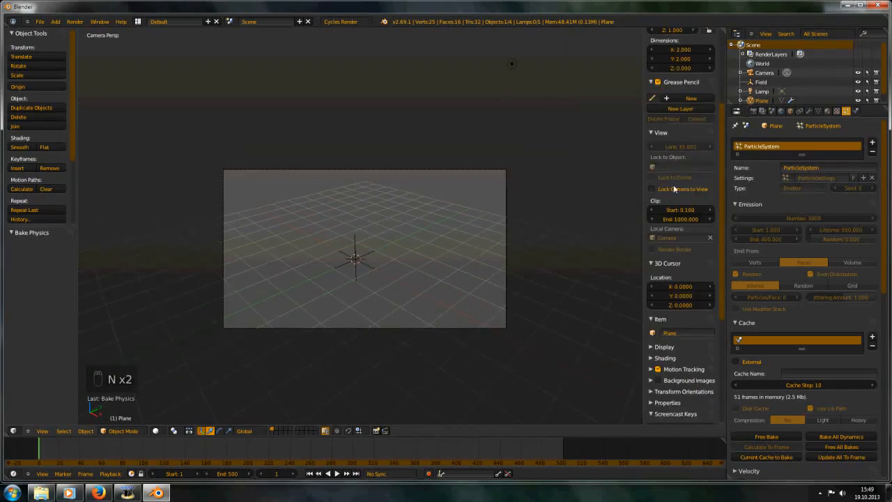
middle_click_drag(347, 277, 400, 258)
key("shift+Right")
scroll(412, 256, "up", 1)
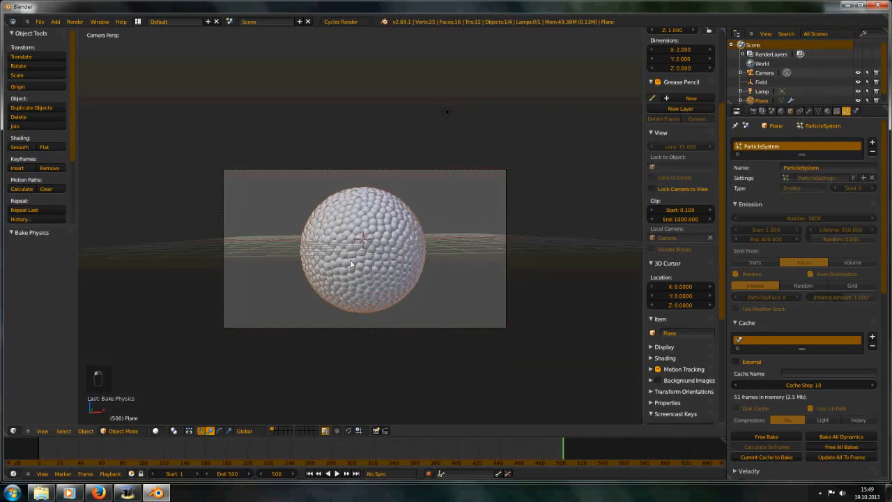
key("F12")
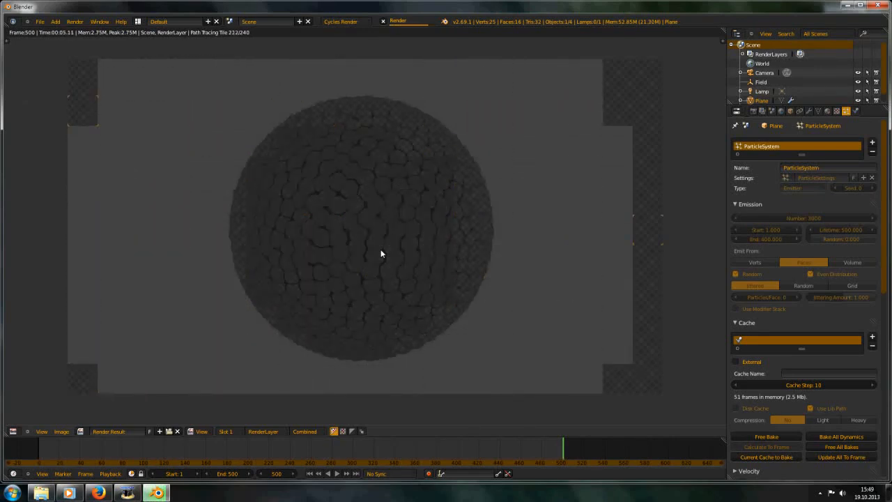
key("Escape")
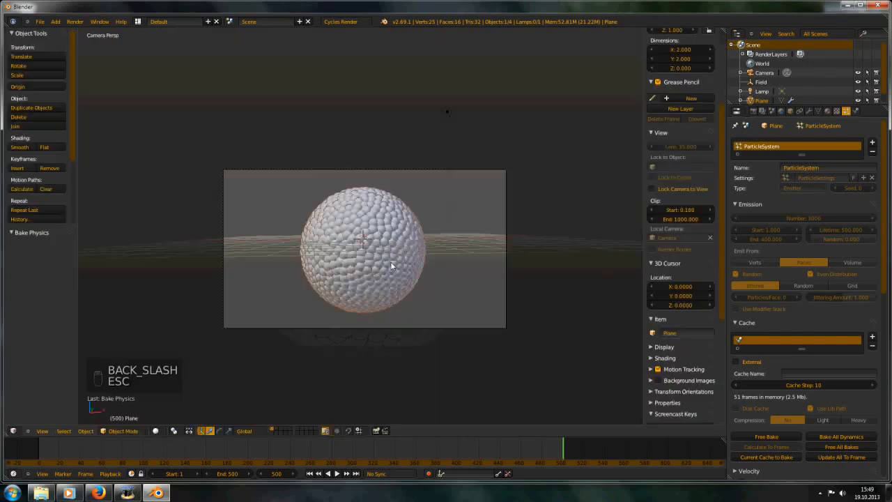
Step: Delete the lamp from the scene
right_click(401, 186)
middle_click_drag(403, 179, 432, 209)
scroll(431, 209, "up", 5)
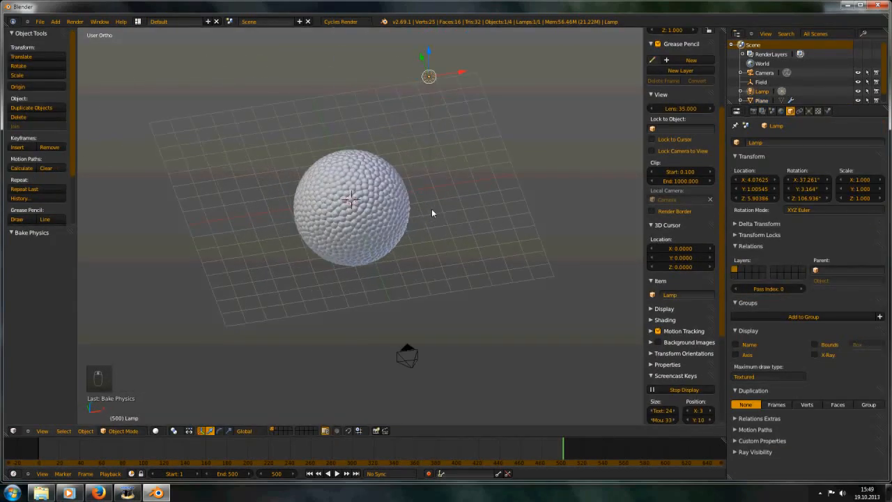
scroll(428, 204, "down", 3)
scroll(427, 204, "down", 3)
mouse_move(418, 182)
middle_mouse_down()
mouse_move(393, 231)
mouse_move(406, 186)
middle_mouse_up()
key("Delete")
left_click(383, 189)
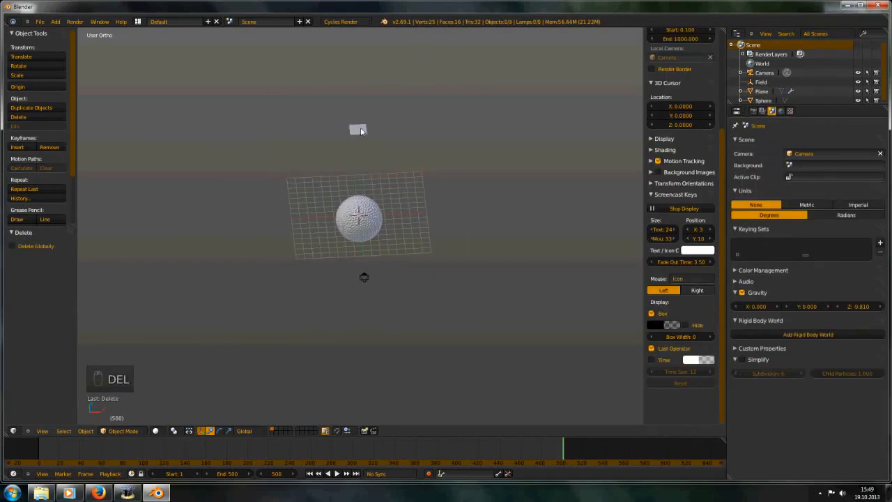
Step: Add a mesh plane at the scene origin while working in the front view
middle_click_drag(364, 129, 348, 179, "shift")
key("KP_3")
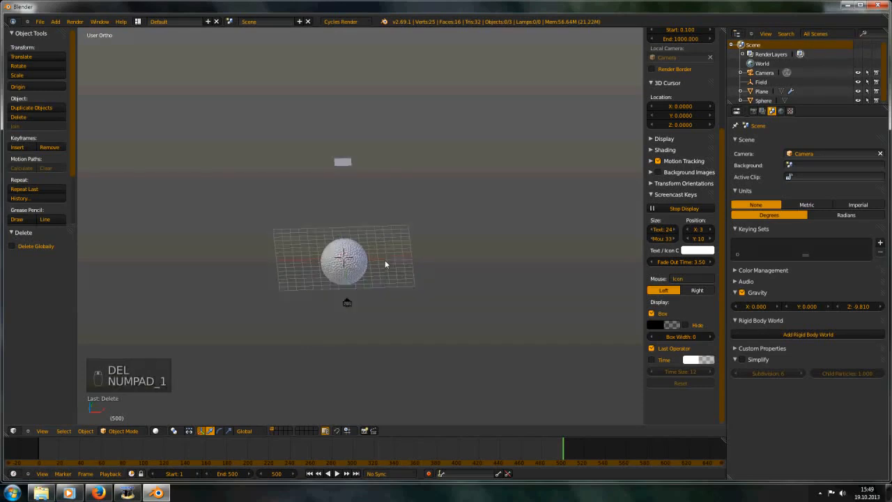
key("KP_1")
key("shift+a")
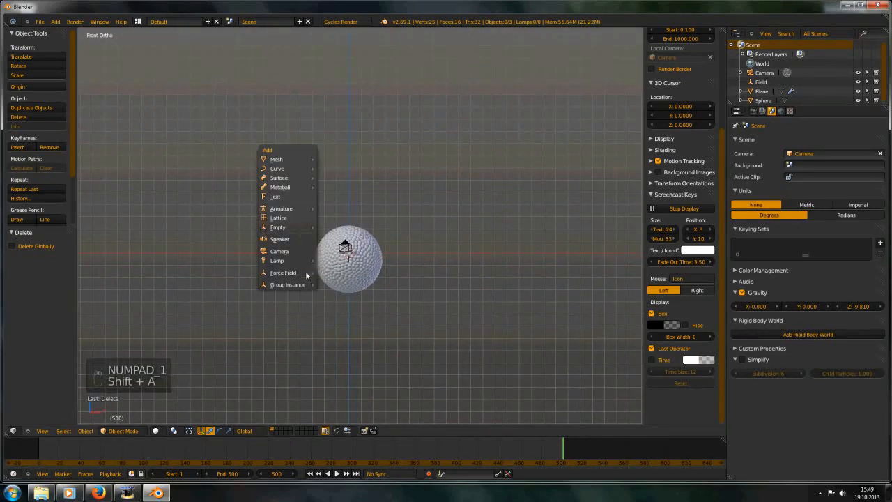
mouse_move(301, 161)
left_click(332, 160)
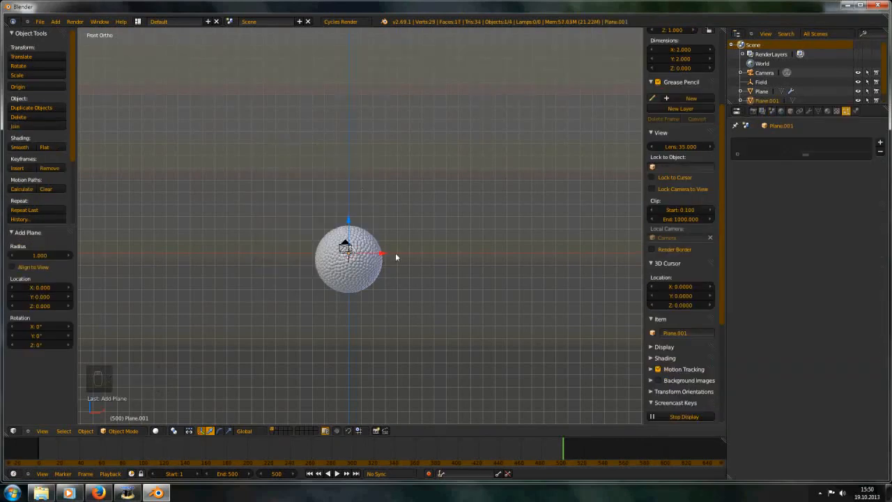
Step: Scale the new plane to about 3.87, tilt it about 42° around Y and place it diagonally above the ball, facing it
key("s")
left_click(449, 268)
key("r")
left_click(436, 322)
key("g")
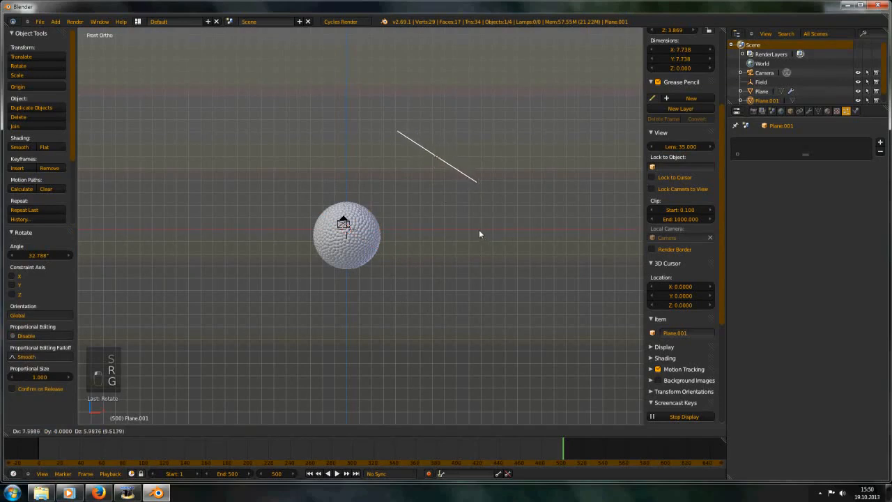
left_click(480, 234)
key("g")
left_click(495, 263)
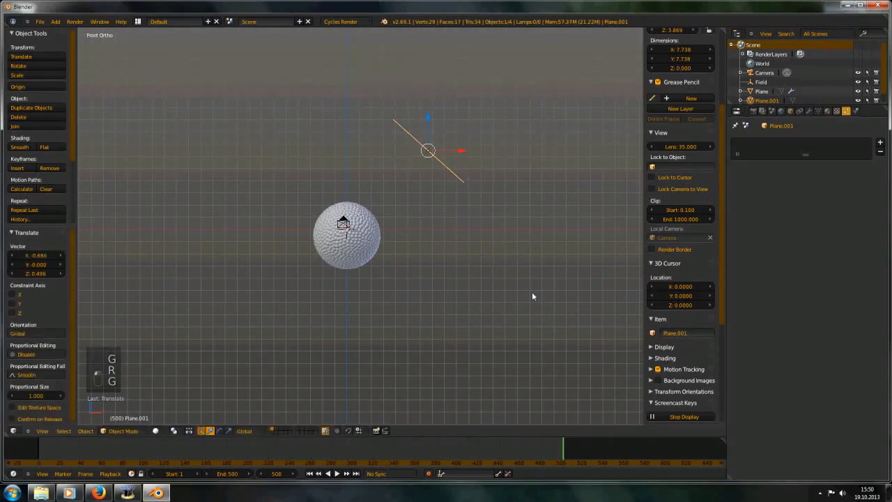
Step: Split the 3D viewport into two side-by-side views and hide the tool and properties regions in both
left_click_drag(725, 29, 412, 73)
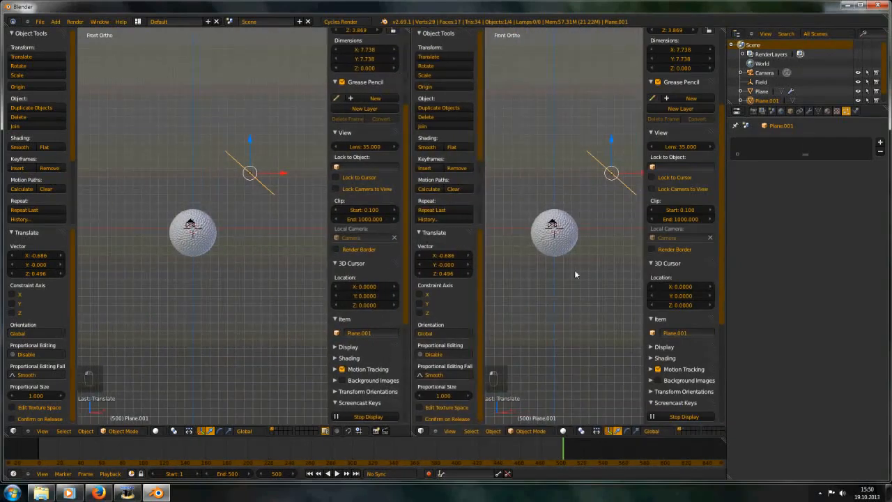
key("n")
key("t")
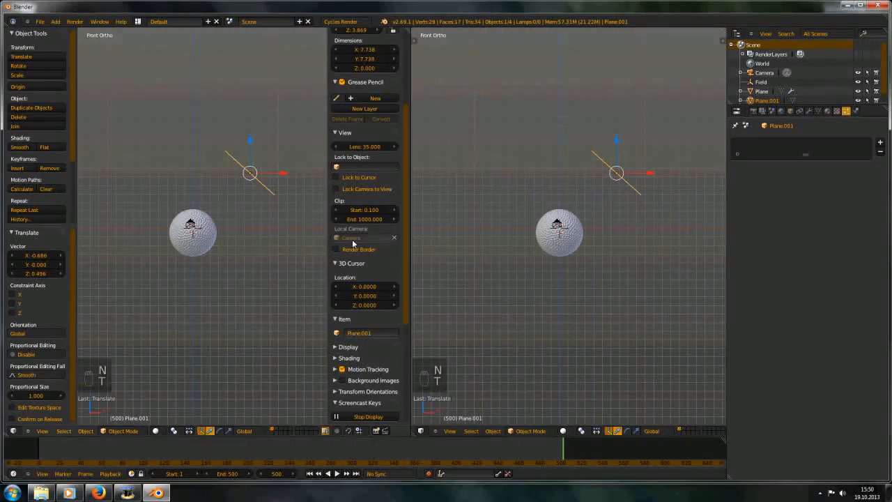
key("n")
key("t")
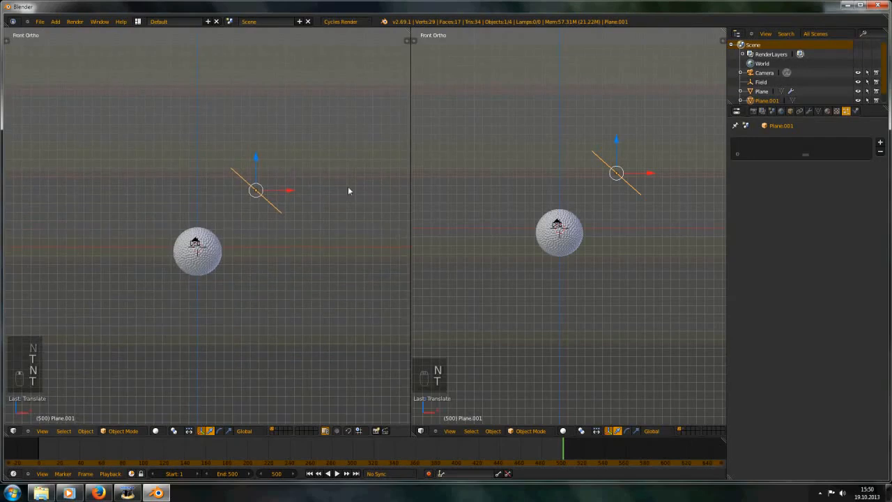
Step: Show the camera's view in the second viewport and set the camera's passepartout alpha to 1.000
key("KP_0")
scroll(559, 281, "up", 2)
mouse_move(558, 281)
middle_mouse_down("shift")
mouse_move(549, 332)
mouse_move(549, 284)
middle_mouse_up("shift")
scroll(550, 331, "up", 1)
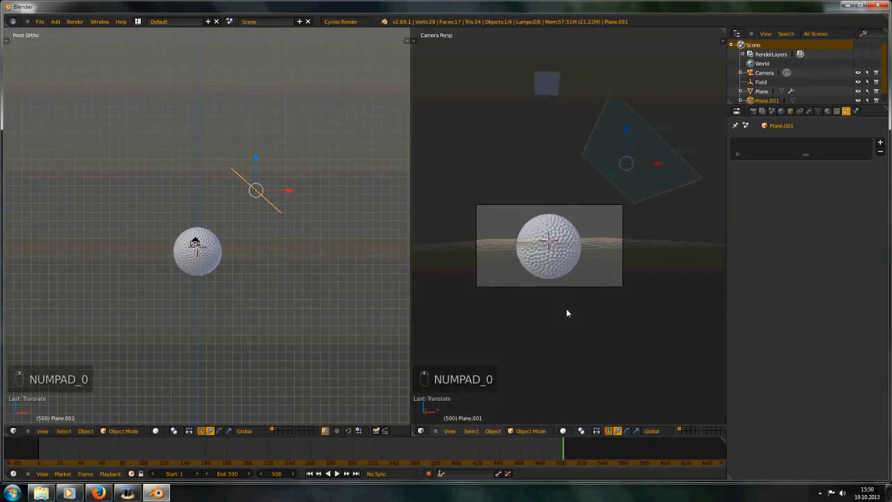
right_click(618, 282)
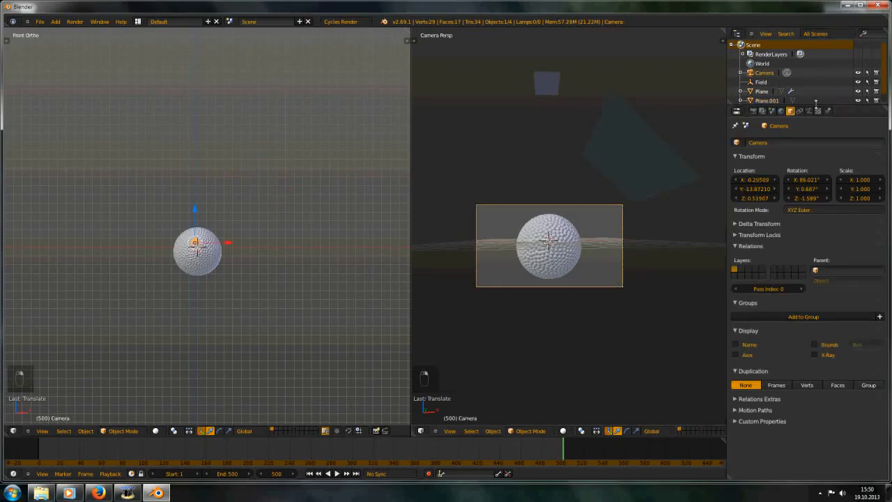
left_click(809, 111)
left_click_drag(848, 334, 880, 334)
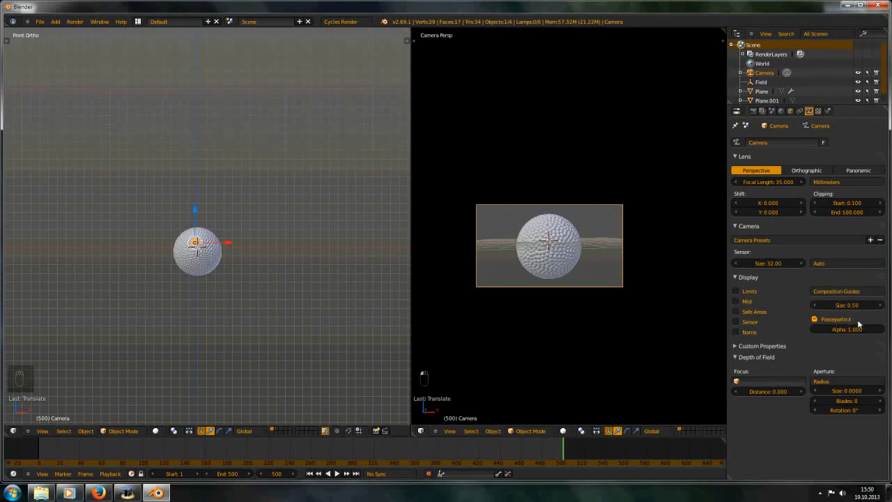
Step: Split the camera viewport into two stacked views and set the upper one to Rendered shading
left_click_drag(414, 434, 417, 212)
scroll(580, 158, "up", 3)
scroll(576, 162, "down", 1)
middle_click_drag(576, 164, 593, 159, "shift")
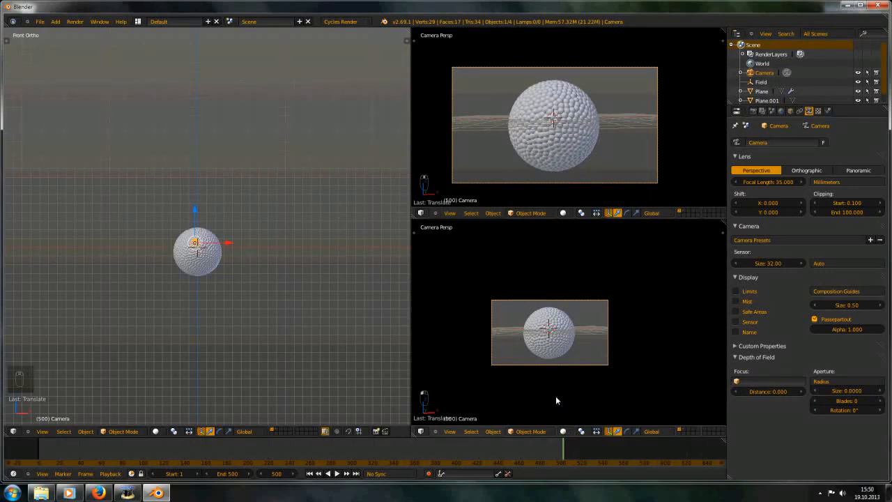
left_click(564, 213)
left_click(578, 152)
Step: Give the tilted plane a new material with an Emission surface shader
left_click(564, 431)
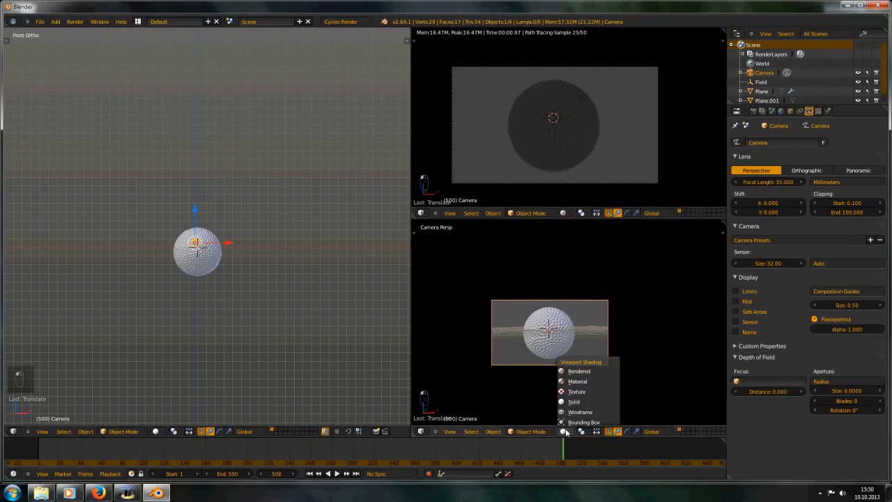
mouse_move(582, 265)
middle_mouse_down()
mouse_move(572, 339)
mouse_move(607, 303)
mouse_move(586, 319)
middle_mouse_up()
scroll(608, 304, "down", 4)
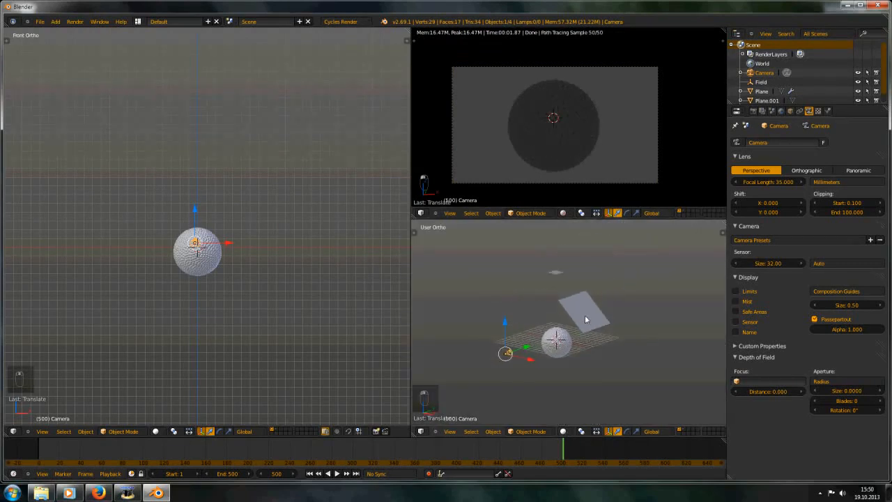
right_click(585, 319)
left_click(829, 112)
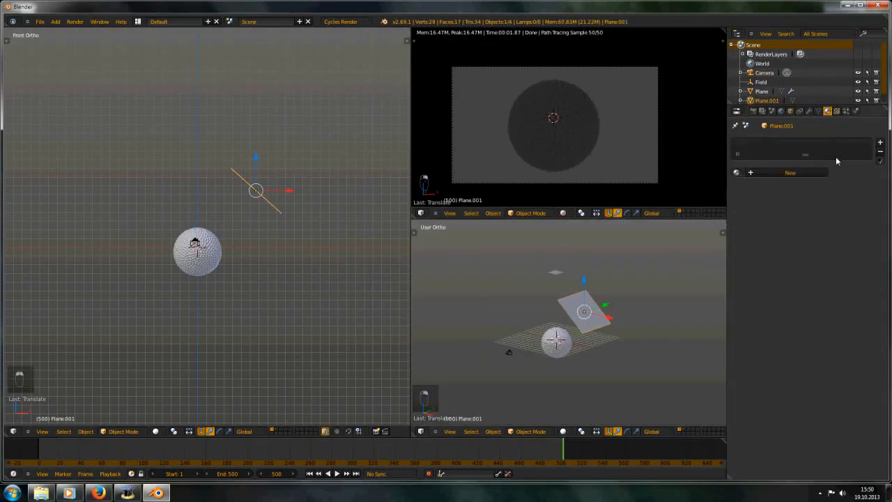
left_click(800, 174)
left_click(805, 224)
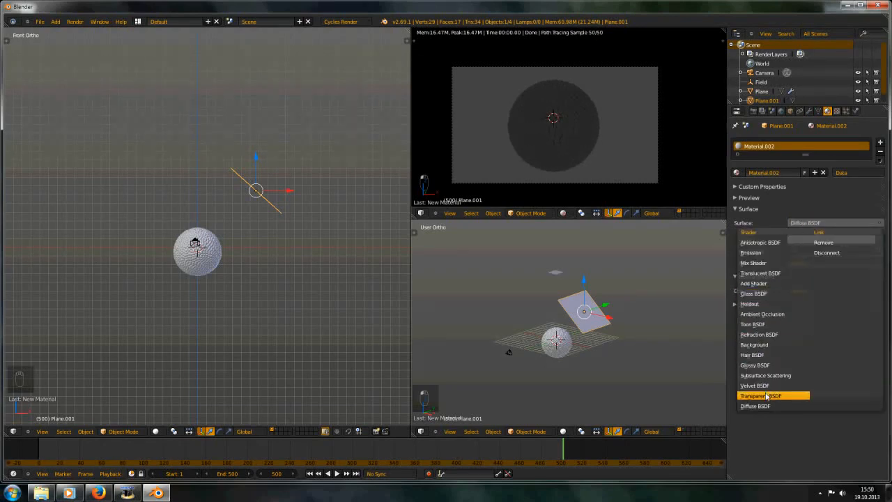
left_click(758, 253)
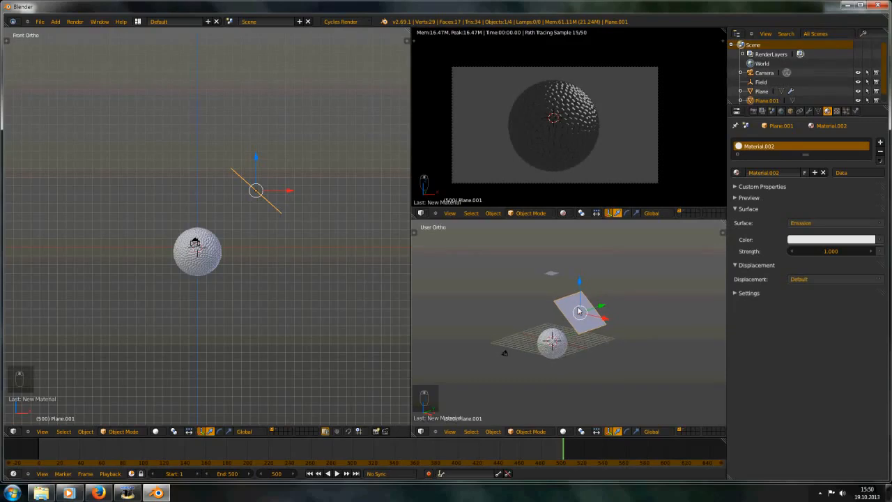
Step: Enlarge the emissive plane by a factor of about 1.93
scroll(582, 290, "up", 3)
key("s")
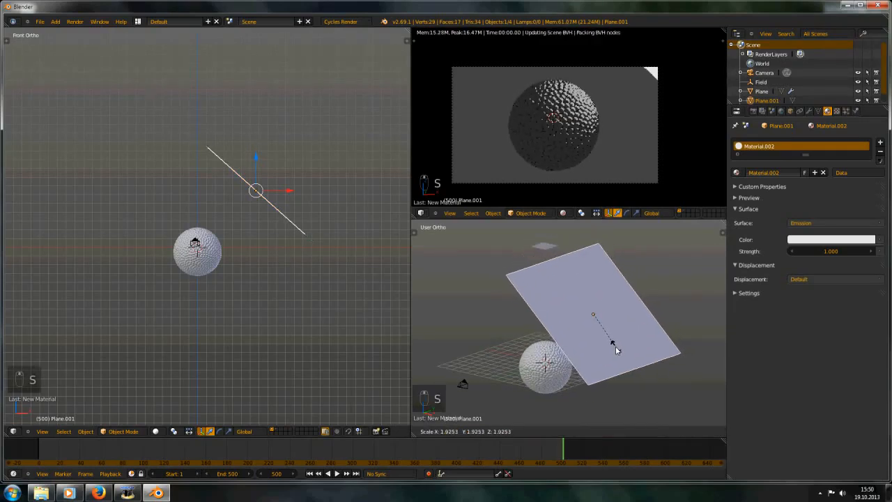
left_click(616, 345)
scroll(610, 103, "down", 3)
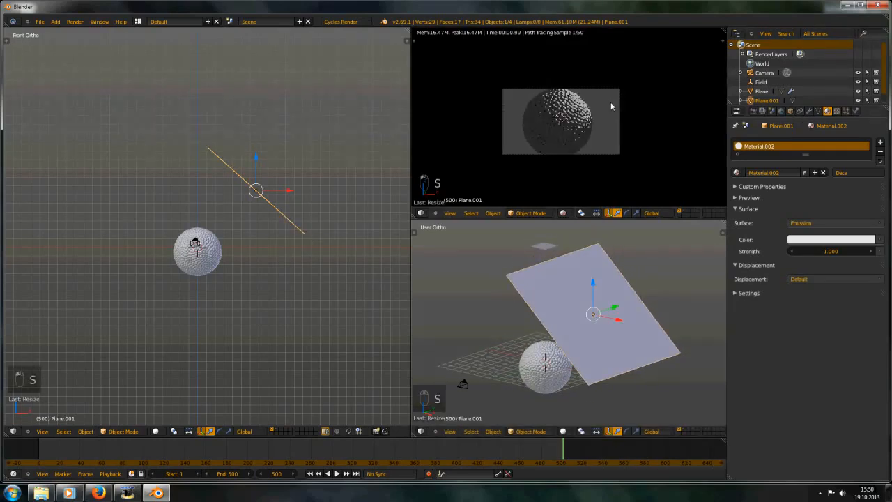
Step: Disable camera ray visibility for the emissive plane so it lights the ball without being rendered itself
left_click(792, 111)
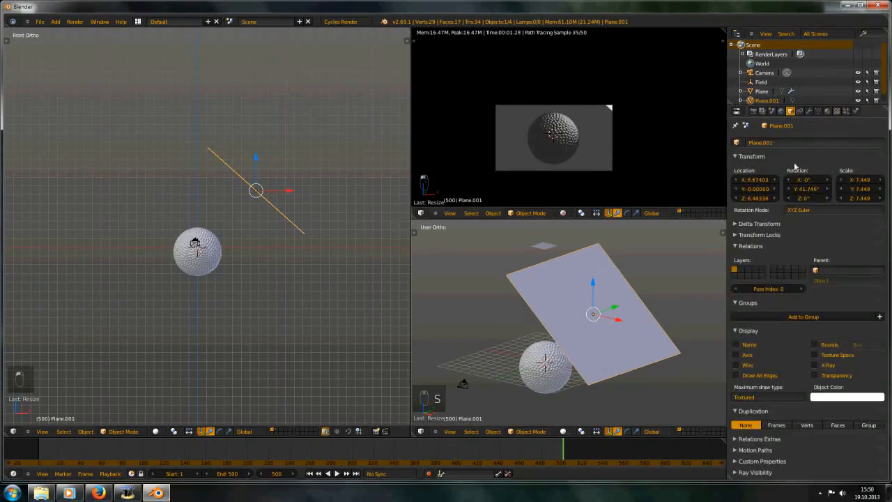
left_click(756, 472)
scroll(766, 453, "down", 2)
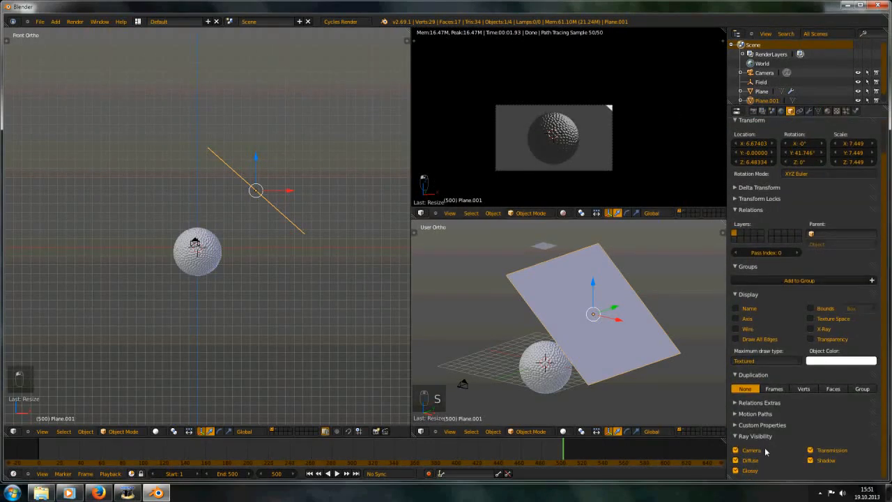
left_click(744, 454)
left_click(743, 454)
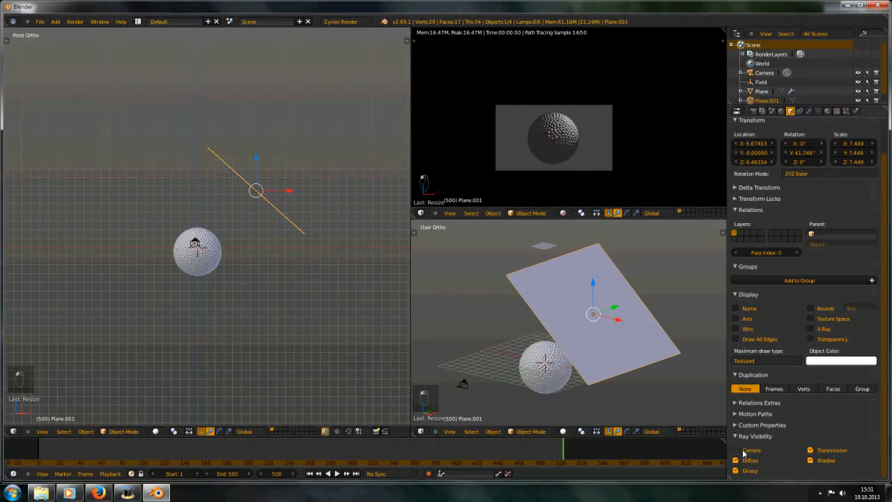
left_click(742, 453)
left_click(735, 449)
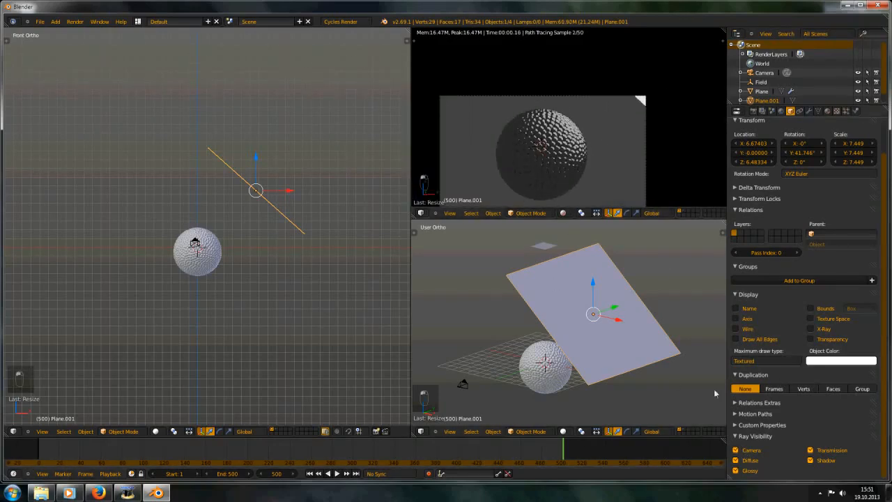
middle_click_drag(628, 129, 628, 161)
left_click(736, 450)
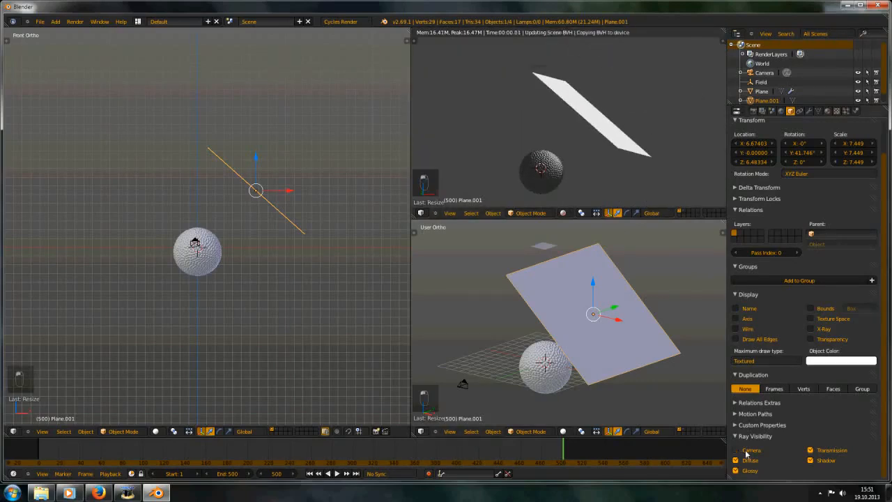
Step: Turn off Emitter rendering in the particle system of the small plane above the ball
right_click(542, 78)
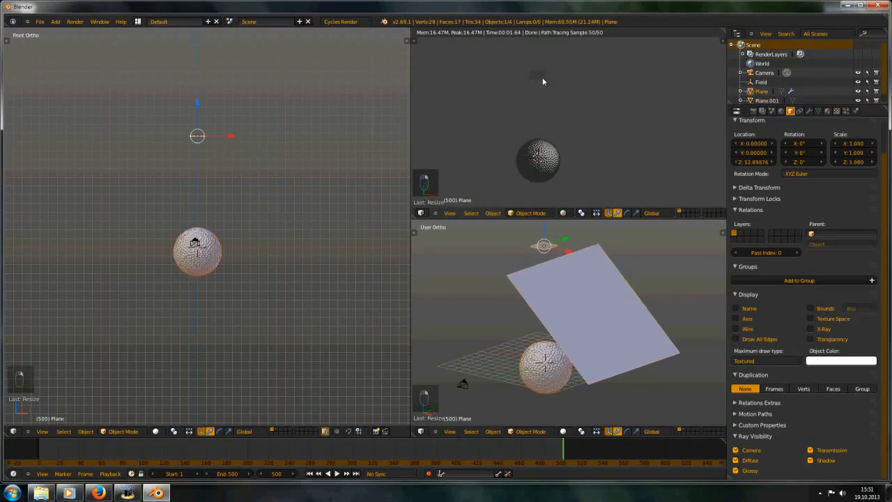
left_click(847, 110)
scroll(793, 381, "down", 4)
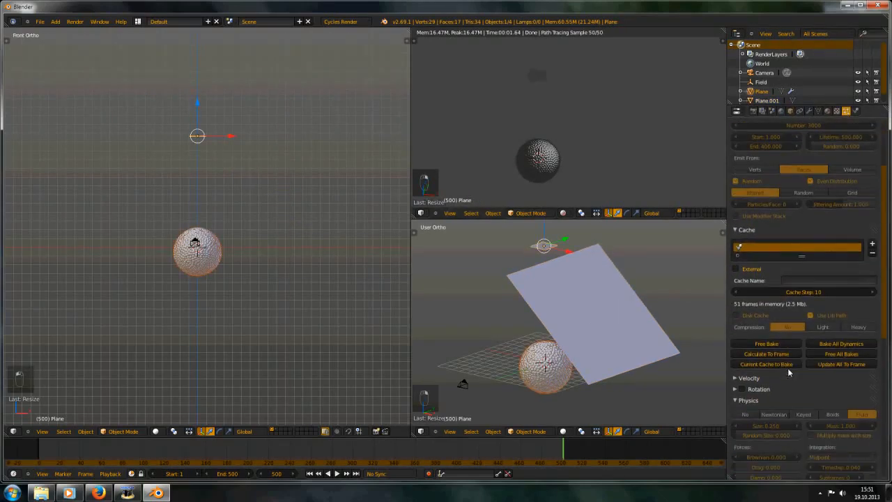
left_click(749, 400)
left_click(740, 412)
scroll(750, 410, "down", 2)
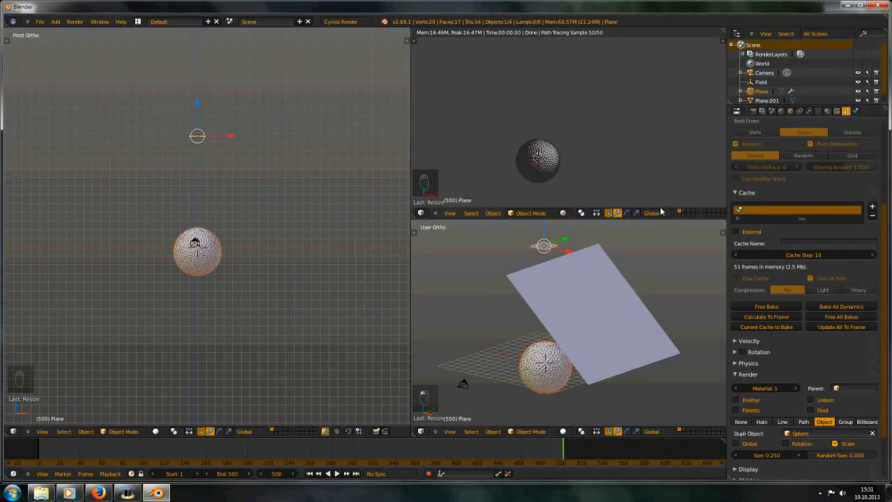
Step: Duplicate the tilted emissive plane and place the copy on the opposite side of the ball, slightly below it
right_click(601, 318)
key("KP_1")
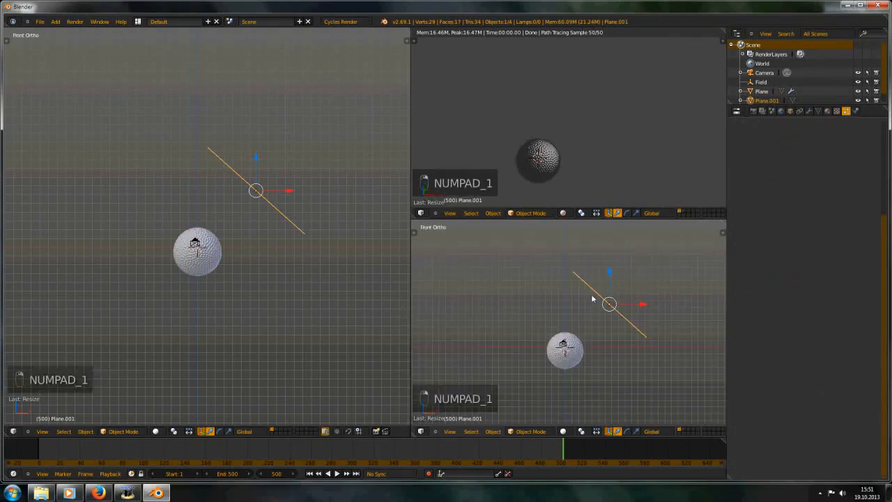
scroll(585, 169, "up", 4)
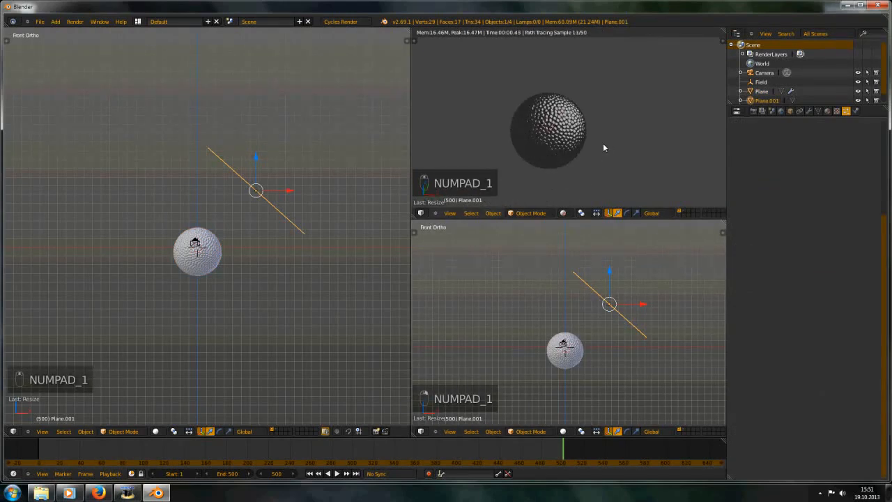
key("KP_0")
key("KP_1")
key("KP_0")
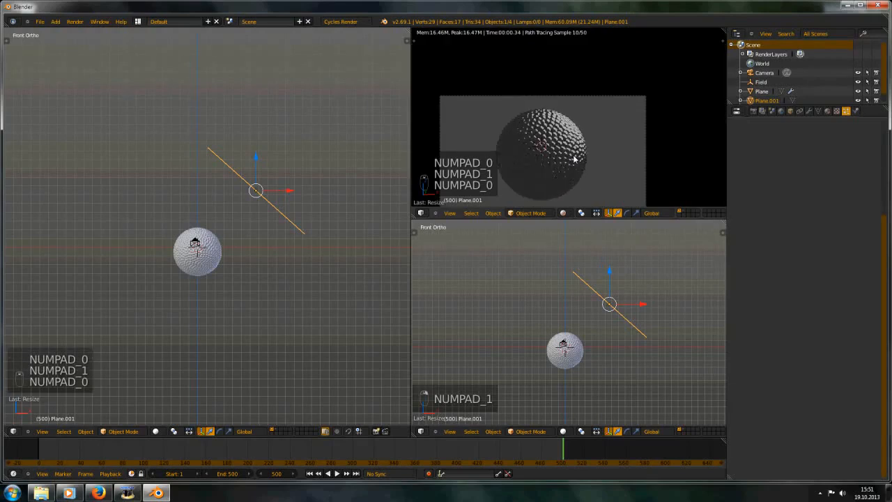
key("shift+d")
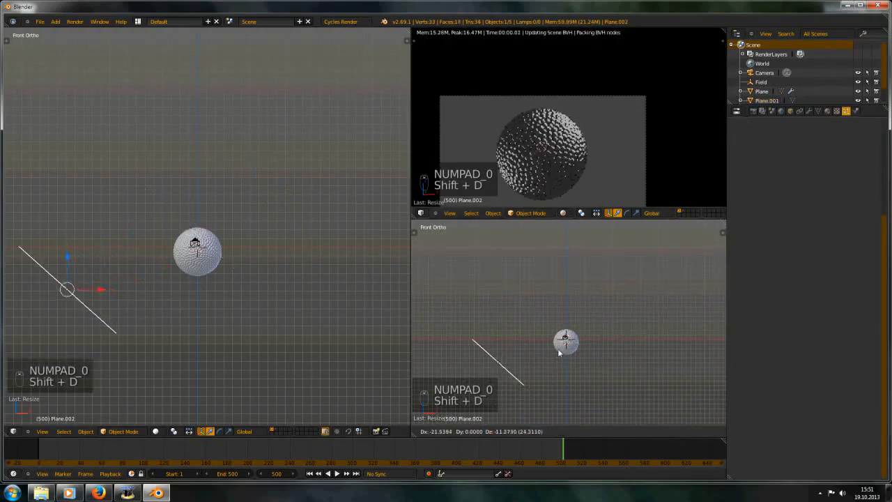
left_click(568, 346)
Step: Rotate the duplicated plane to nearly upright, move it level with the ball and enlarge it
key("r")
left_click(636, 376)
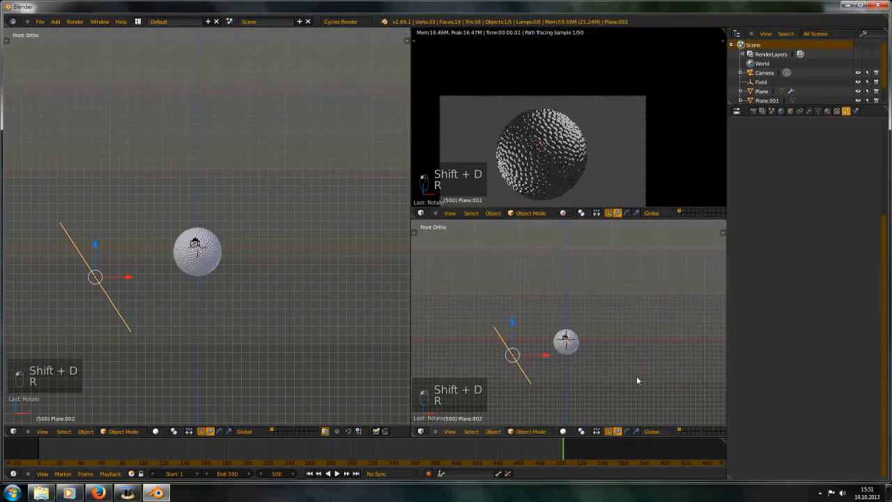
key("g")
left_click(620, 360)
key("r")
left_click(634, 403)
key("s")
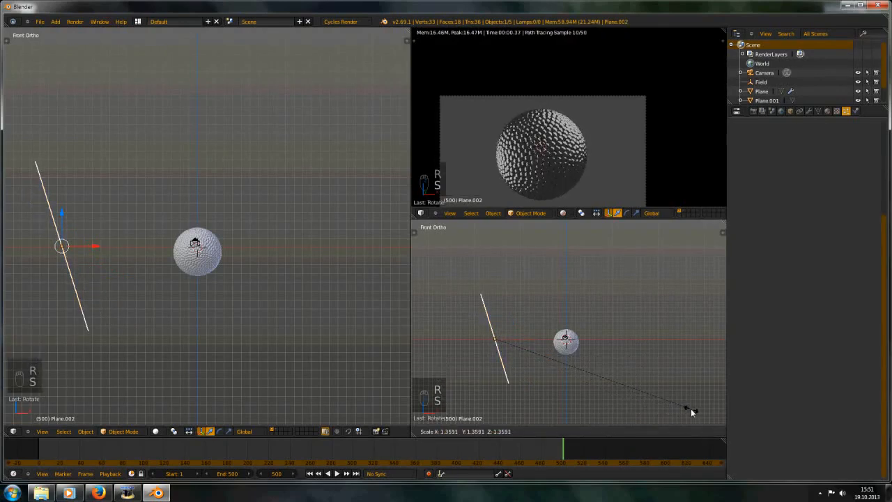
left_click(662, 406)
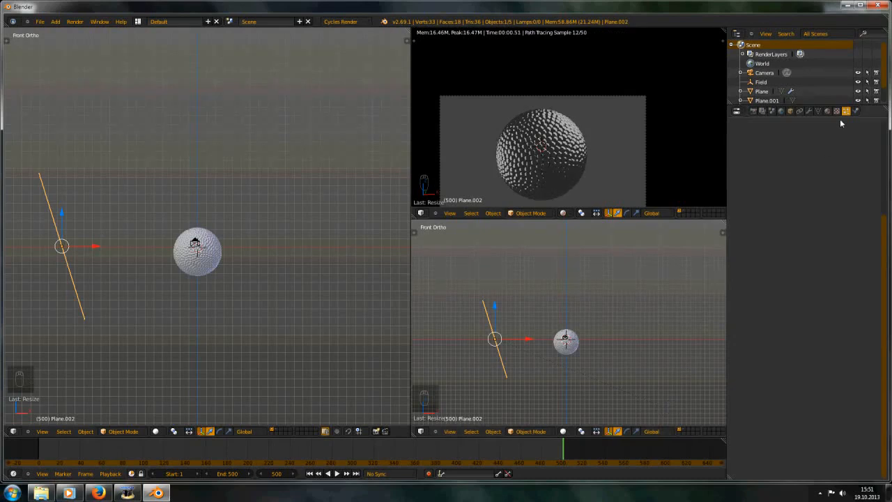
Step: Enable nodes for the world surface, using a Background shader with strength 1.000
left_click(781, 112)
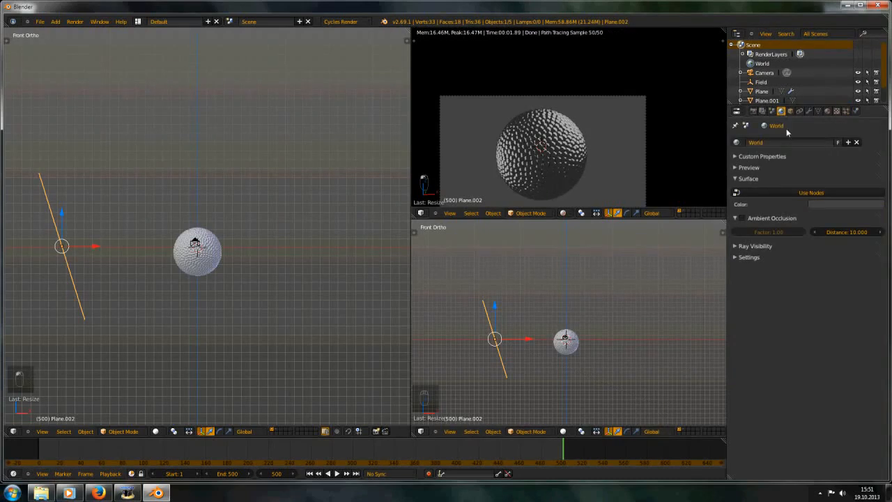
left_click(803, 194)
left_click(873, 221)
left_click(873, 221)
left_click(872, 221)
left_click(790, 221)
left_click(790, 221)
left_click(790, 221)
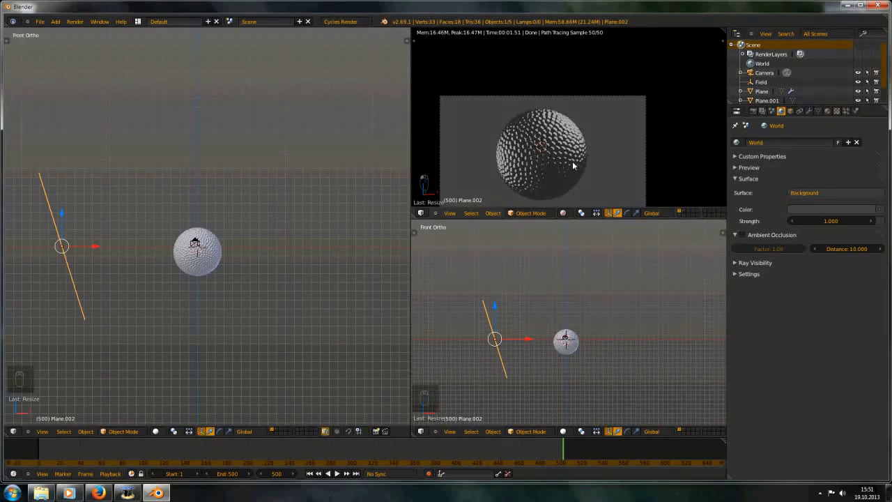
Step: Make the render's film background transparent
left_click(753, 110)
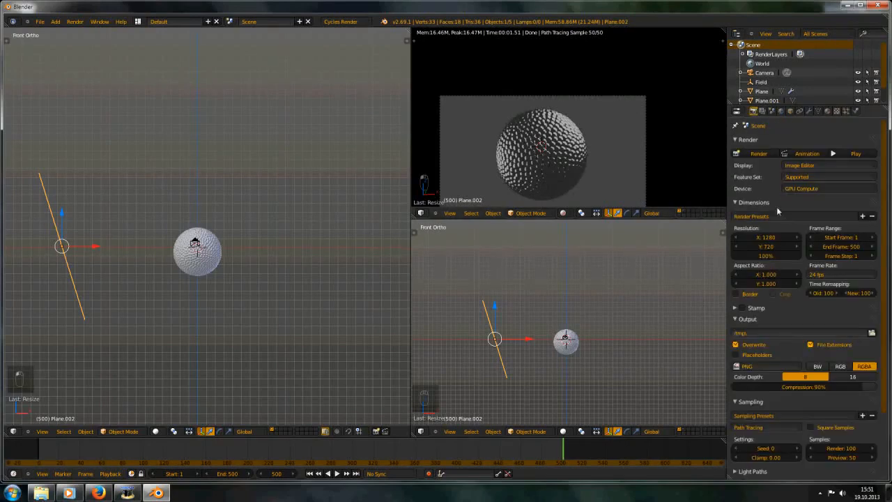
scroll(762, 390, "down", 3)
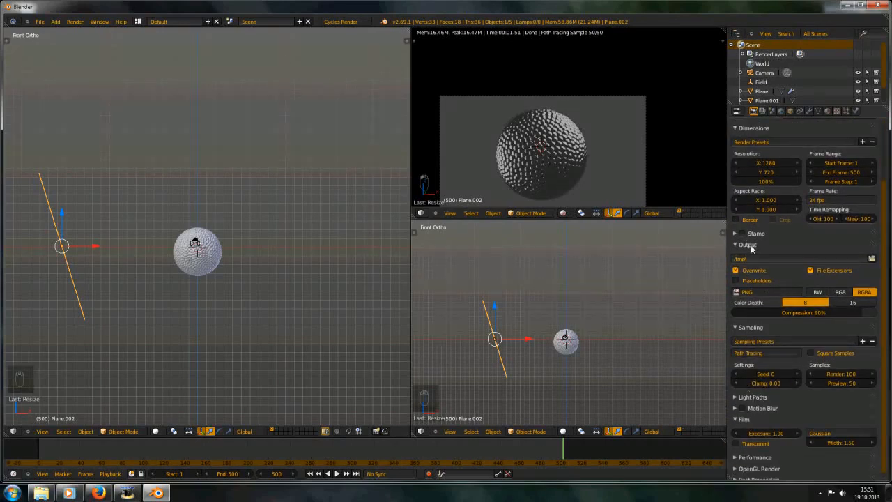
left_click(749, 246)
left_click(752, 256)
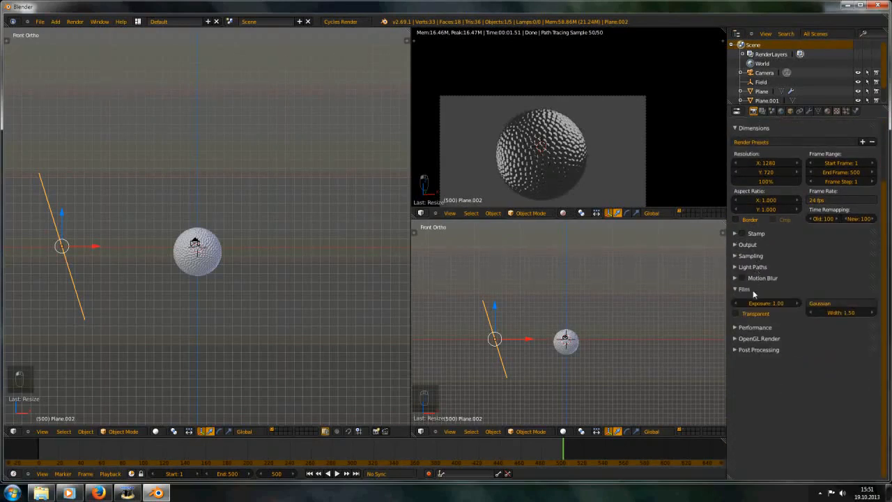
left_click(750, 315)
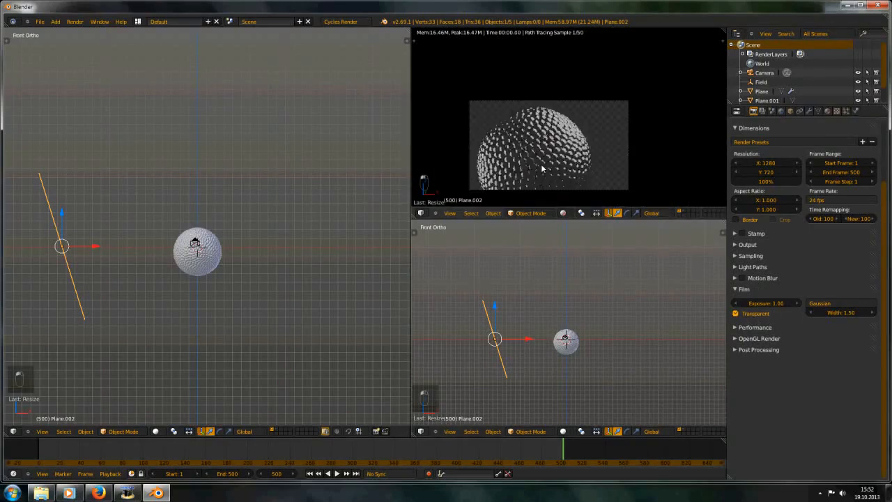
scroll(586, 162, "up", 3)
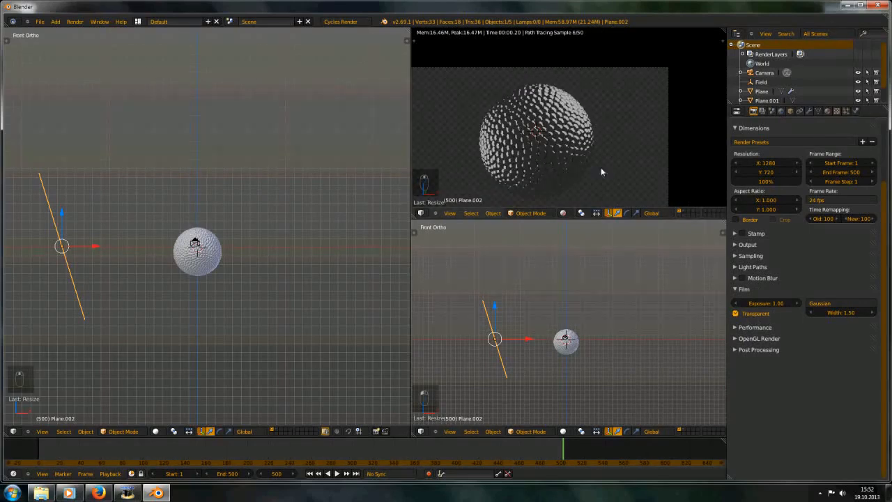
Step: Set the world background strength to 1.500
left_click(782, 112)
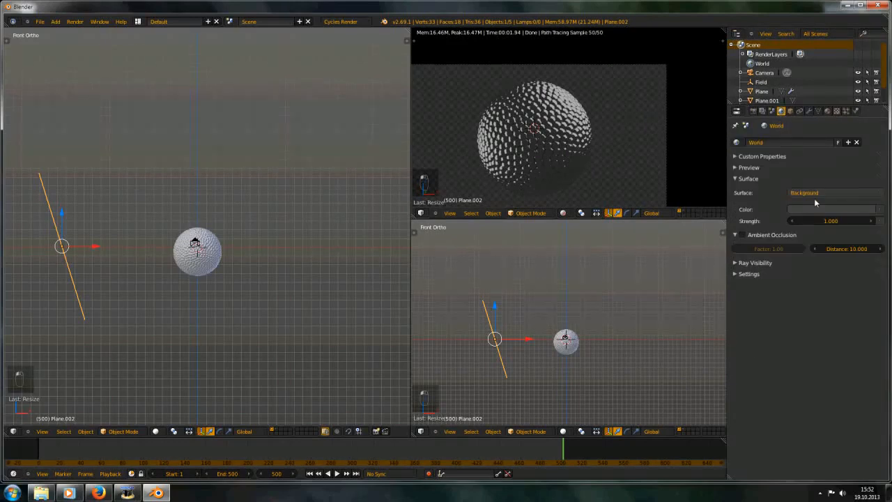
left_click(870, 221)
left_click(870, 221)
left_click(870, 221)
left_click(870, 221)
left_click(870, 221)
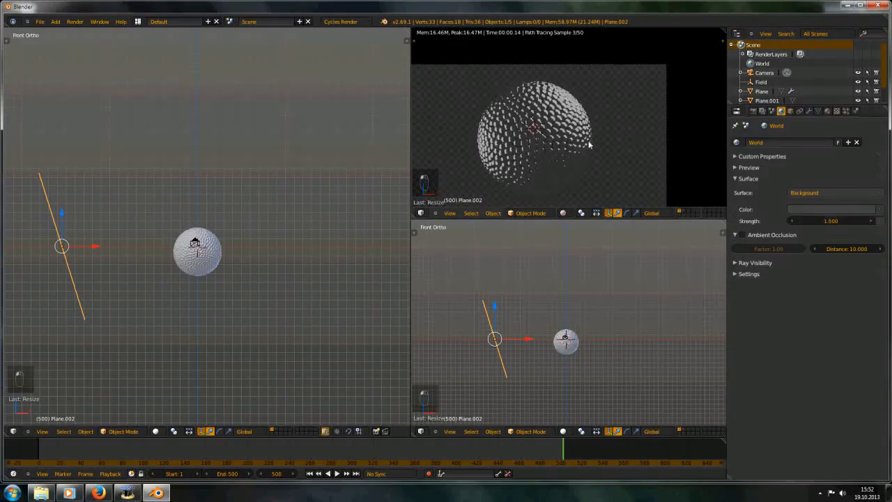
Step: Brighten the world background color to a grey with RGB values of 0.067
left_click(828, 210)
left_click_drag(869, 130, 870, 126)
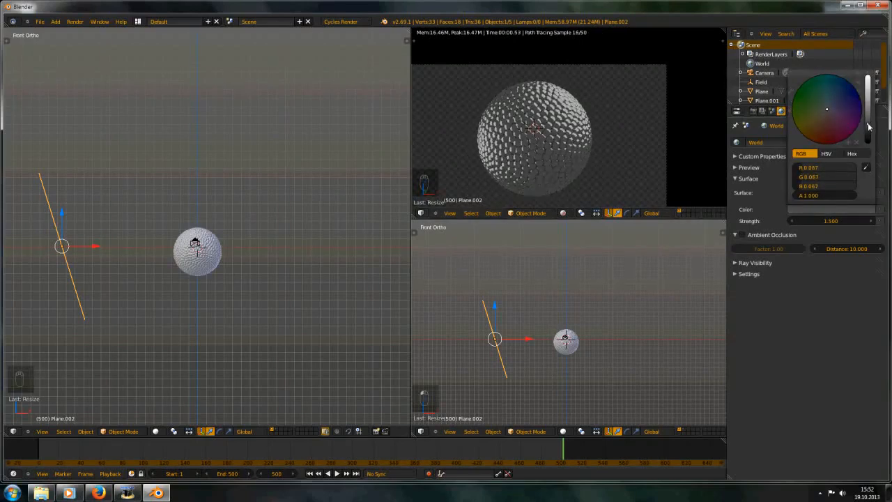
scroll(596, 143, "up", 2)
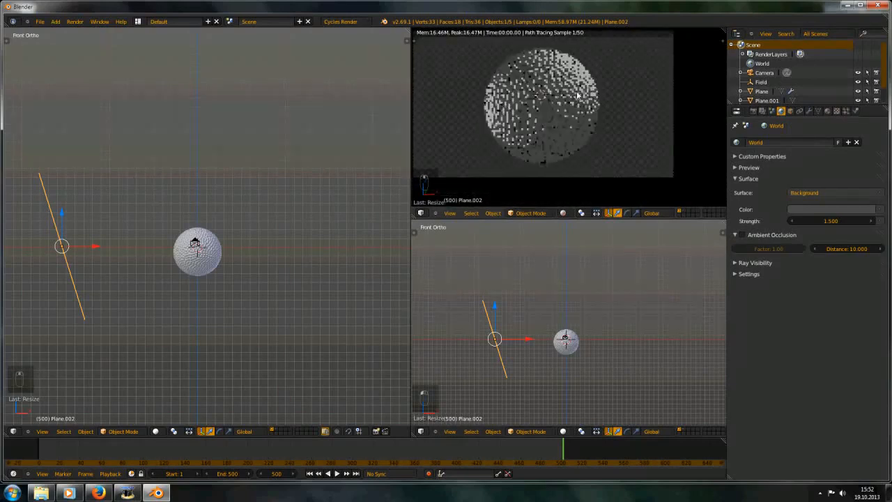
scroll(572, 160, "up", 2)
scroll(522, 148, "down", 5)
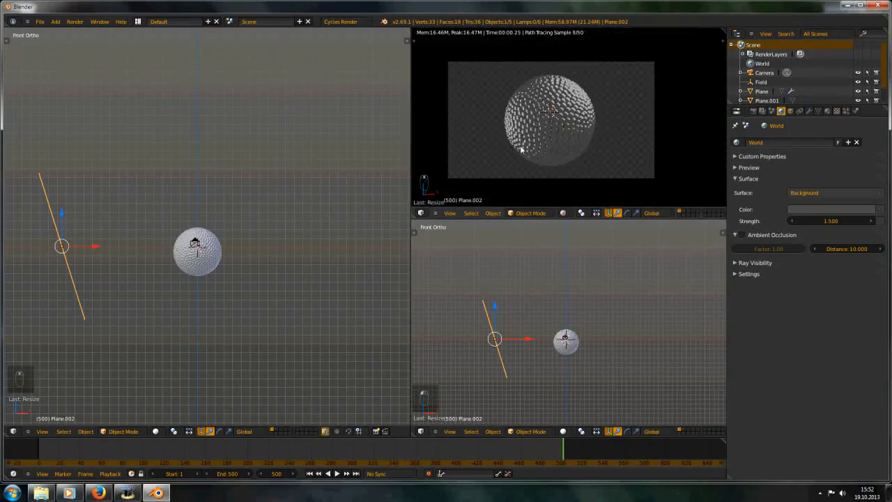
Step: Enlarge the nearly upright emissive plane and place a duplicate of it over the lower part of the ball
key("s")
left_click(583, 322)
key("shift+d")
left_click(632, 369)
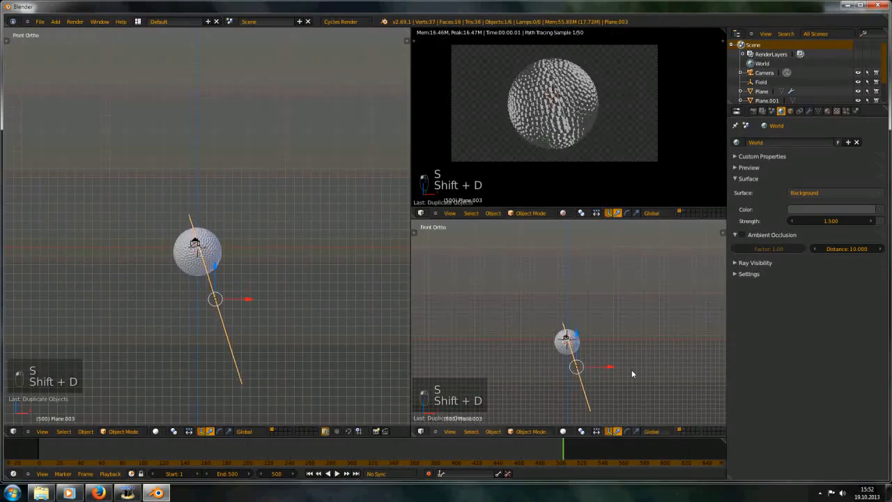
Step: Rotate the new duplicate to nearly horizontal and move it beneath the ball
key("r")
left_click(662, 308)
key("g")
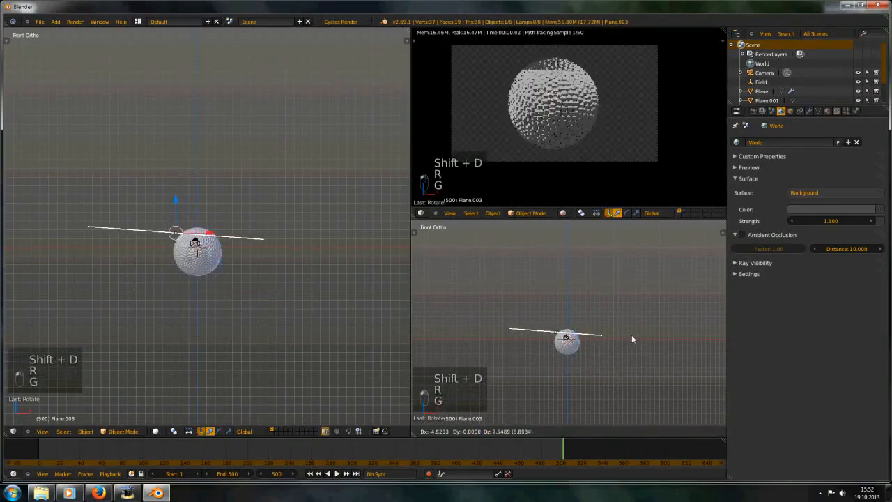
left_click(596, 332)
mouse_move(590, 332)
middle_mouse_down()
mouse_move(579, 340)
mouse_move(585, 336)
middle_mouse_up()
key("g")
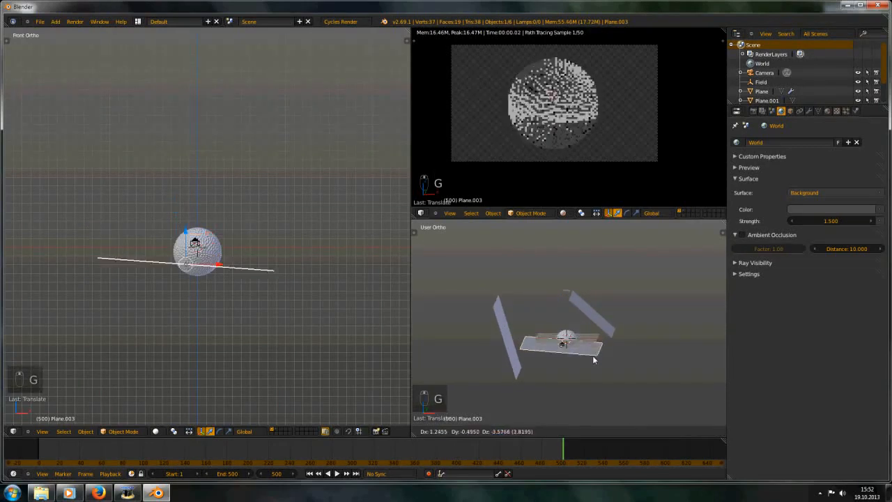
left_click(593, 358)
Step: Tilt the lower plane slightly upward at its positive X end and center it beneath the ball
key("KP_1")
key("r")
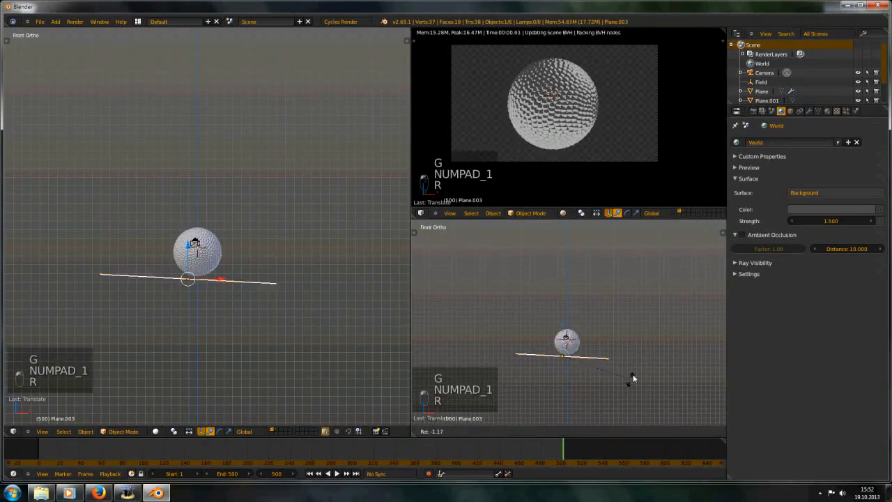
left_click(621, 364)
key("g")
left_click(626, 373)
Step: Give the lower plane its own single-user copy of the emission material and set its strength to 0.100
left_click(828, 111)
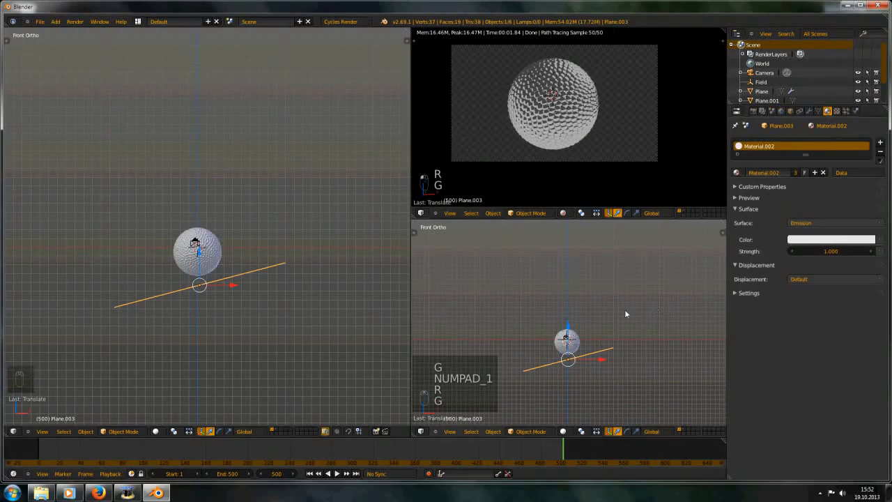
middle_click_drag(271, 266, 176, 216)
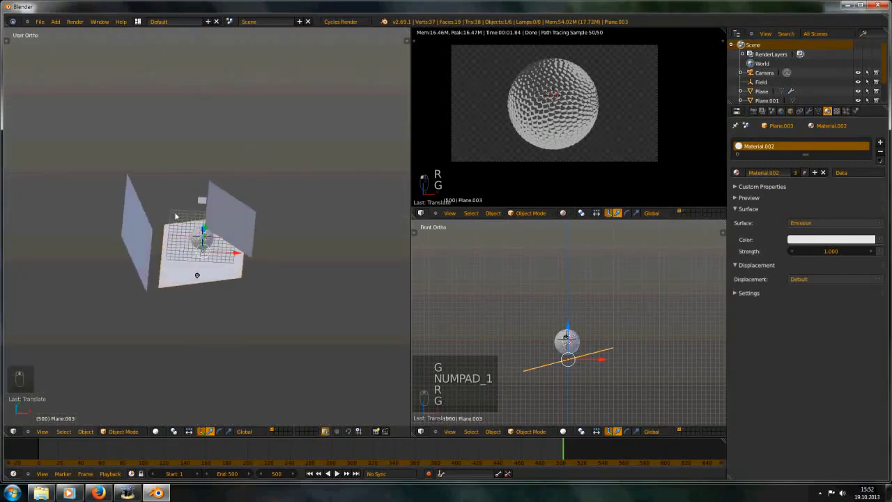
left_click(796, 173)
left_click(791, 251)
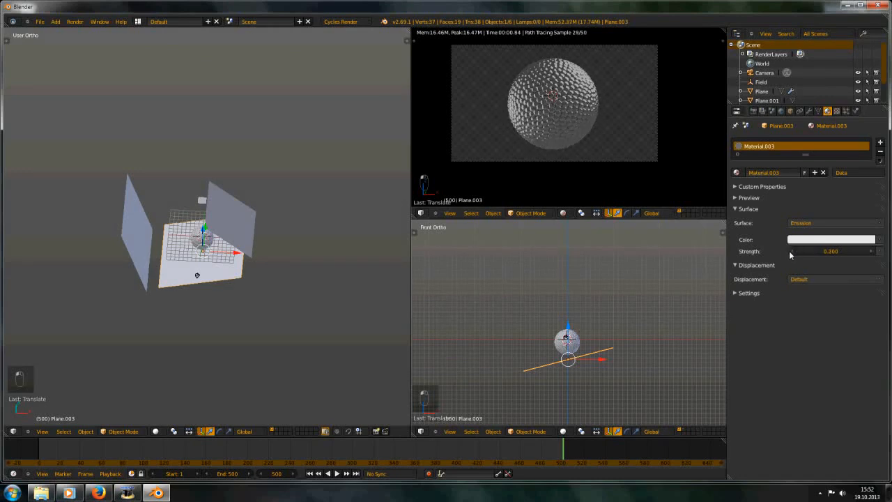
left_click(791, 251)
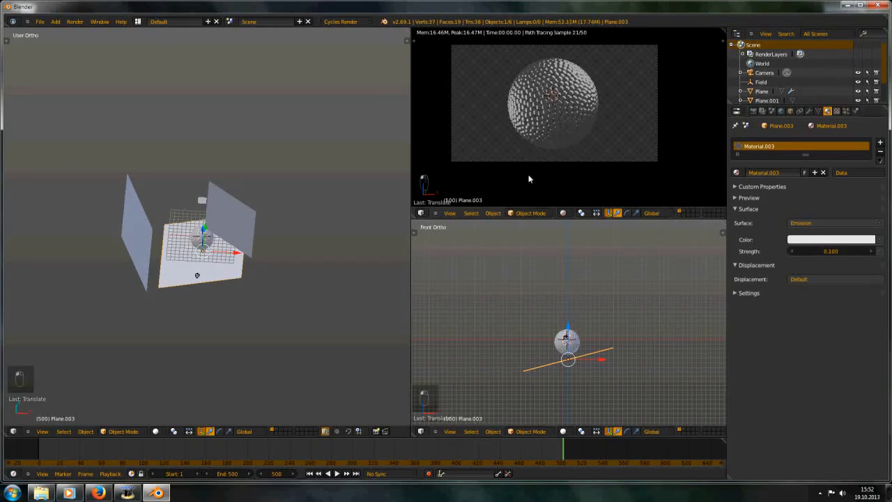
Step: Set the emission strength of the tilted upper plane's shared material to 1.200
right_click(247, 209)
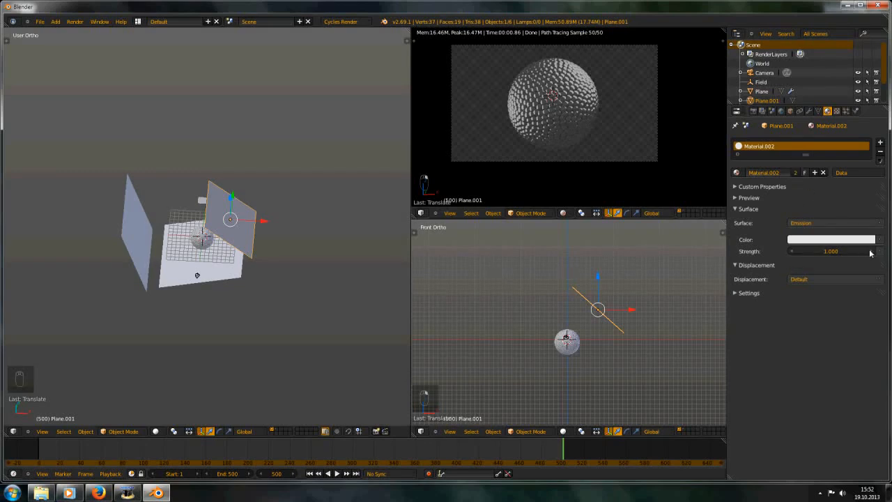
left_click_drag(870, 254, 820, 251)
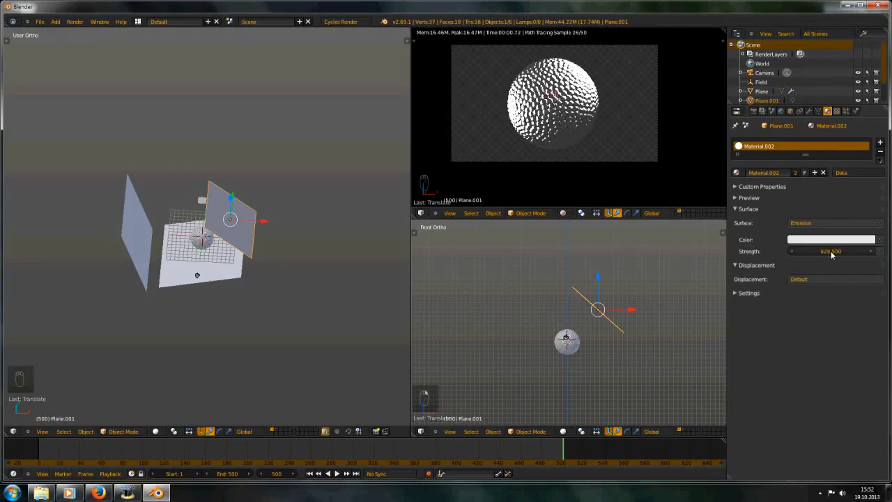
left_click(830, 251)
type("1")
key("Return")
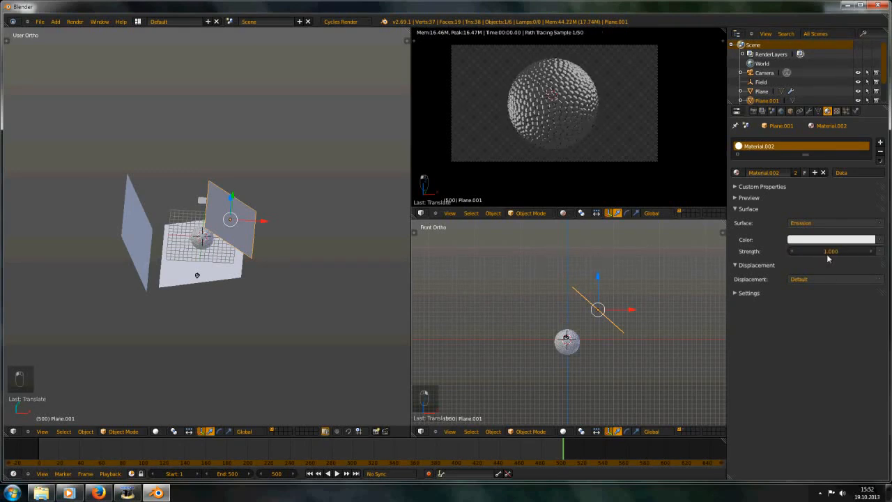
left_click(870, 252)
left_click(870, 252)
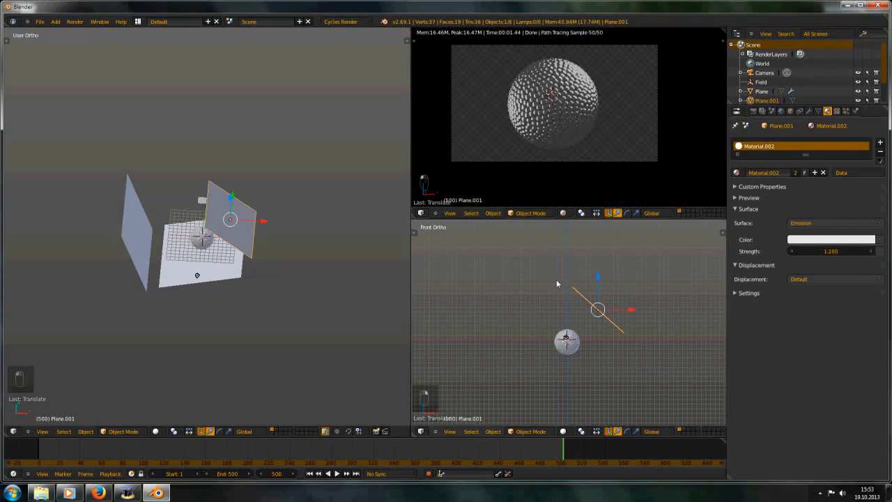
Step: Examine the light planes around the ball and the rendered spheres up close
mouse_move(565, 295)
middle_mouse_down("shift")
mouse_move(556, 268)
mouse_move(592, 279)
mouse_move(601, 271)
mouse_move(583, 322)
mouse_move(555, 270)
mouse_move(579, 299)
mouse_move(573, 307)
mouse_move(553, 301)
middle_mouse_up("shift")
scroll(607, 118, "up", 2)
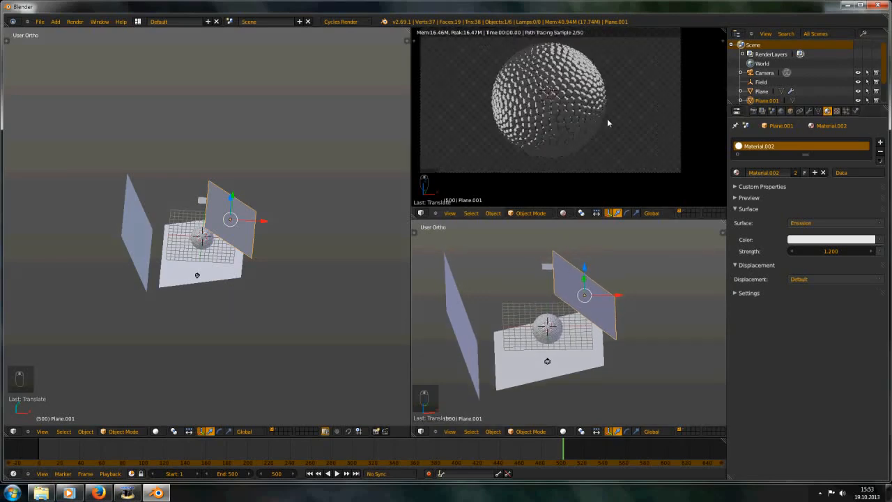
mouse_move(581, 121)
middle_mouse_down("shift")
mouse_move(589, 169)
mouse_move(582, 125)
mouse_move(587, 145)
middle_mouse_up("shift")
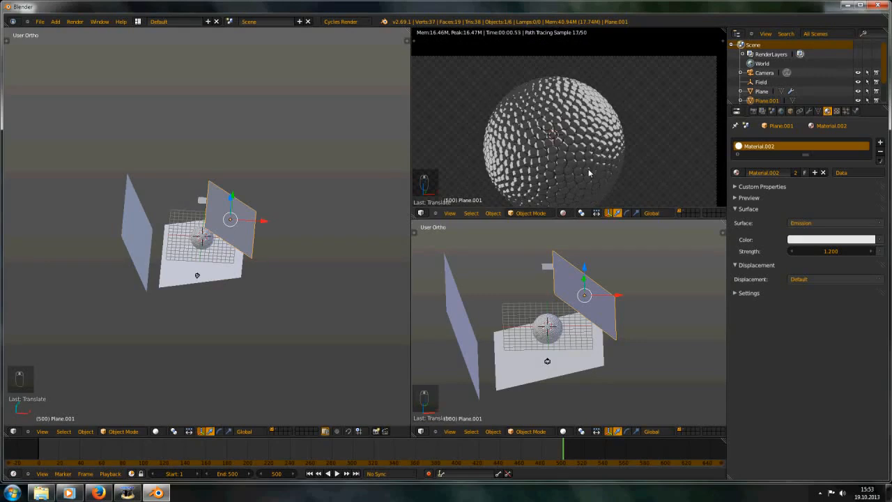
scroll(589, 173, "up", 1)
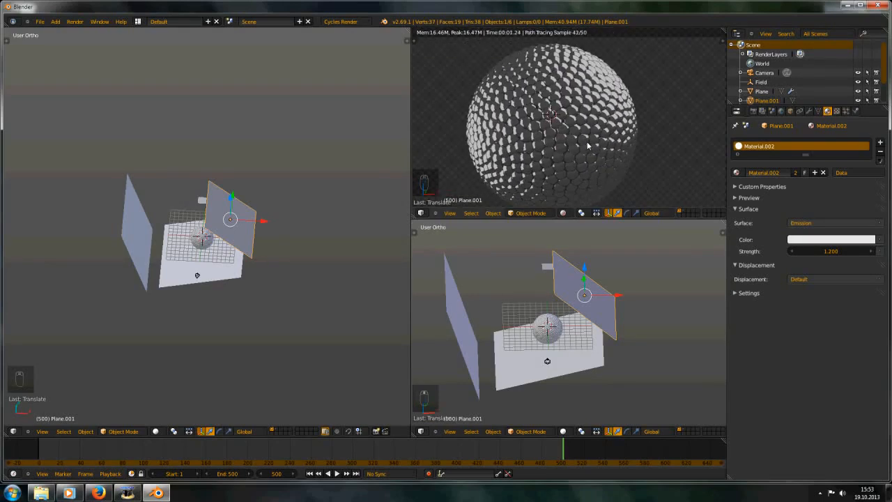
scroll(587, 148, "up", 4)
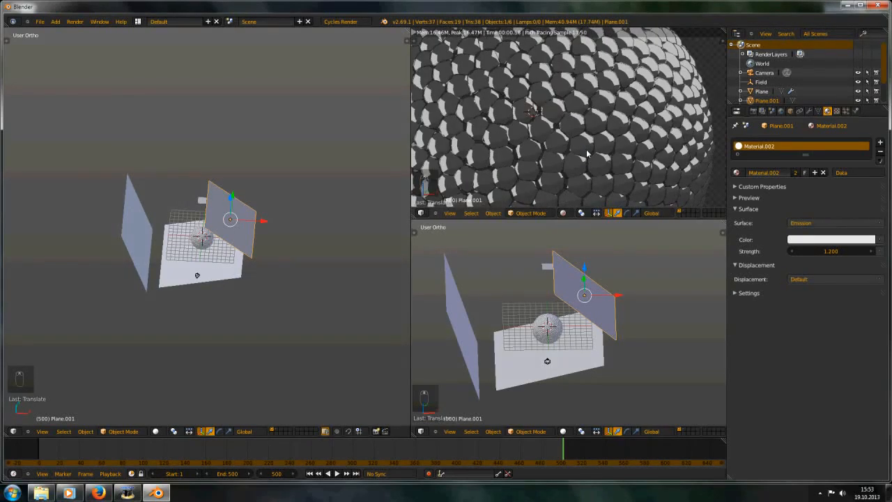
Step: Select the source sphere on the second layer and set its Glossy BSDF roughness to 0.007
scroll(588, 153, "down", 4)
right_click(579, 151)
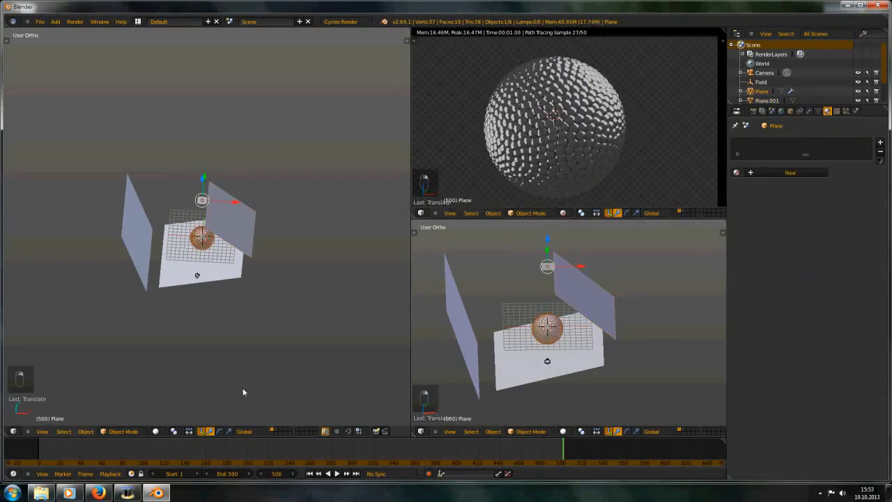
left_click(276, 430)
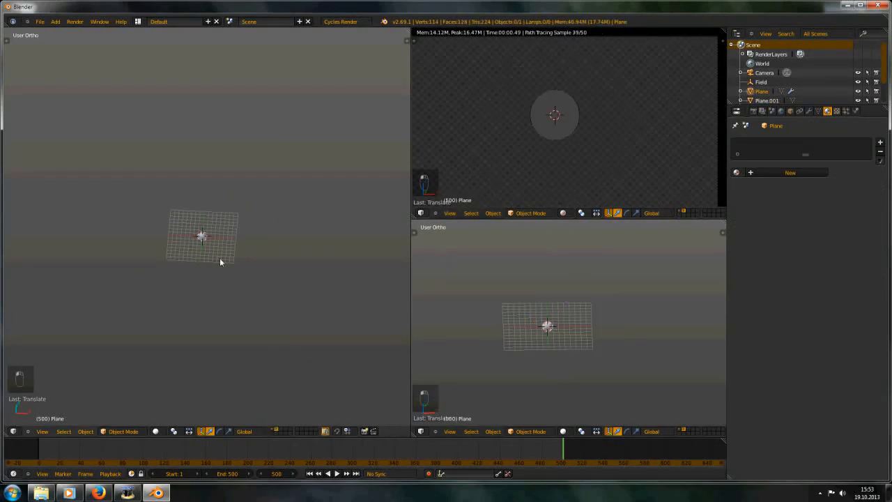
right_click(199, 237)
scroll(199, 234, "up", 8)
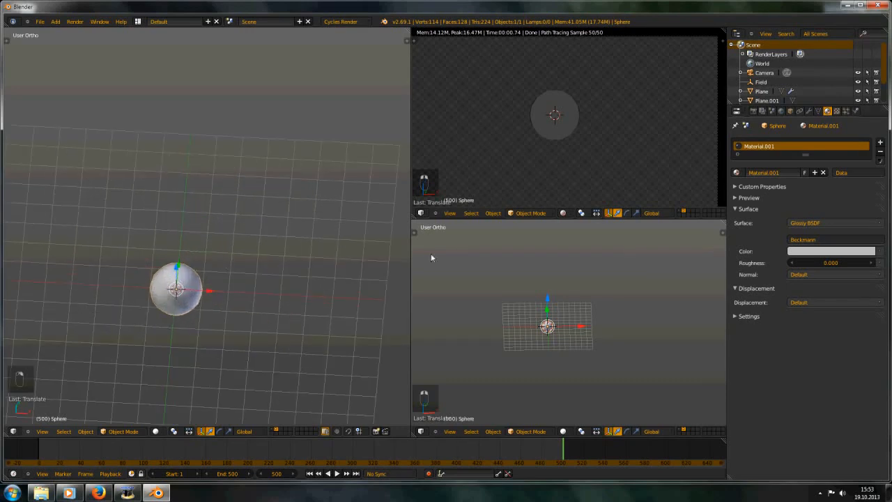
left_click(838, 262)
key("Return")
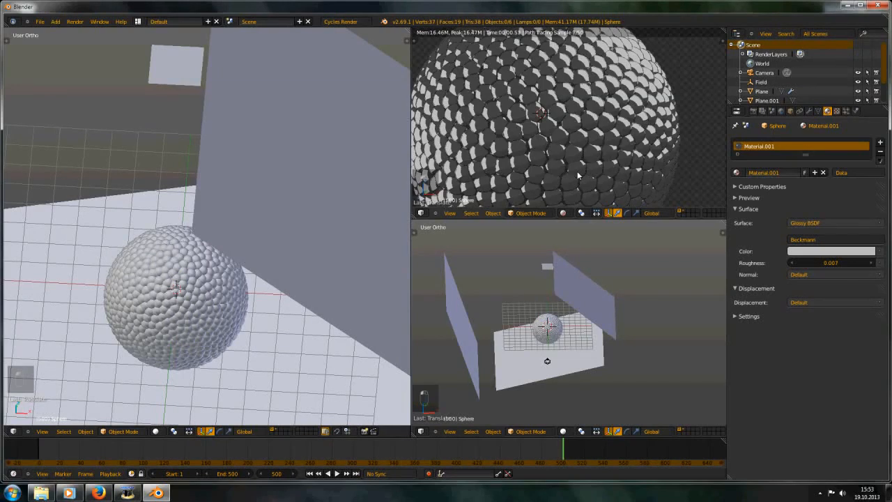
Step: Show the second layer together with the first and set the sphere material's roughness to 0.05
scroll(578, 171, "up", 4)
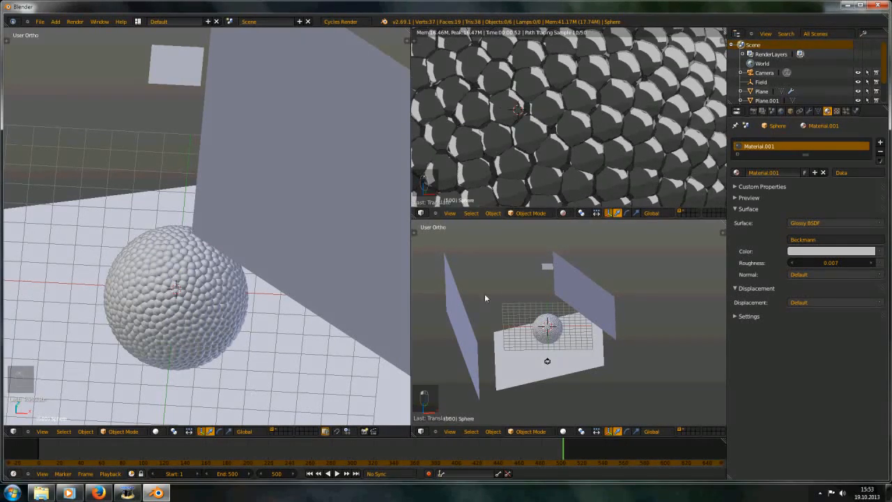
left_click(276, 430, "shift")
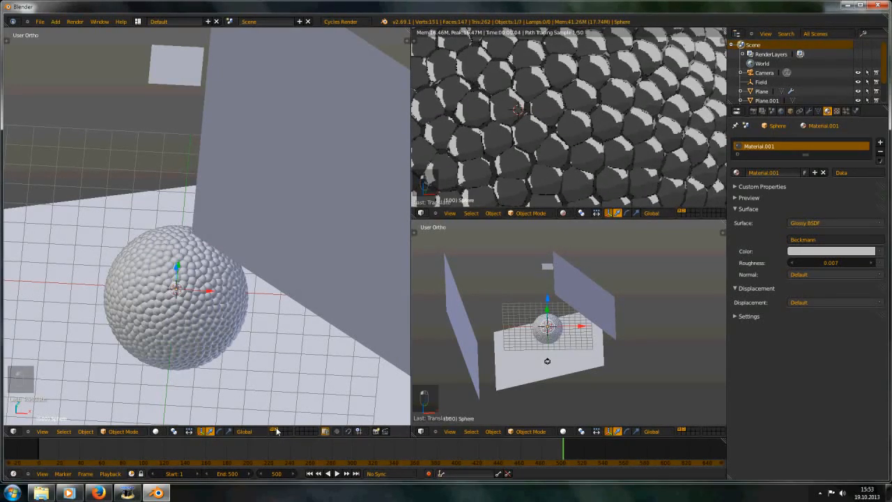
key("z")
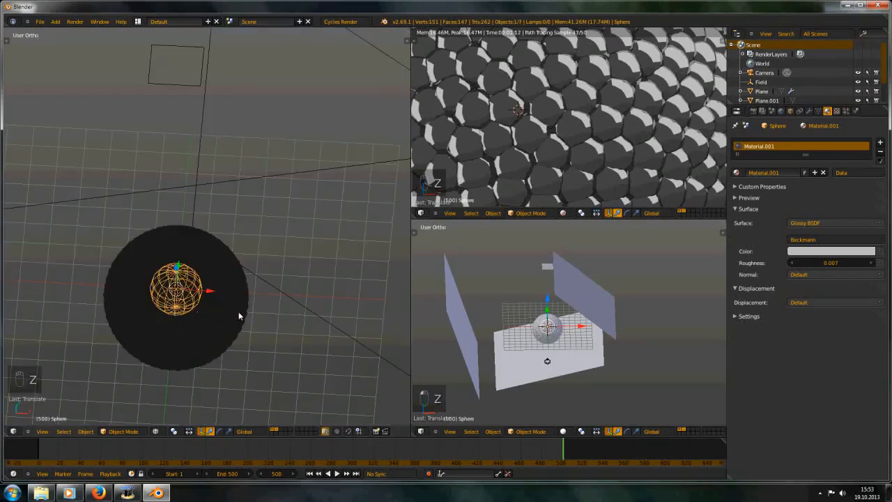
key("z")
left_click(831, 264)
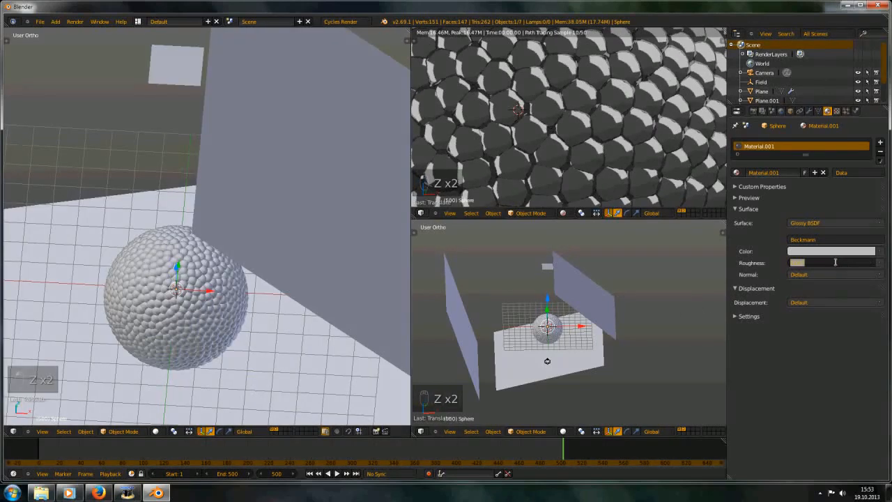
key("BackSpace")
key("BackSpace")
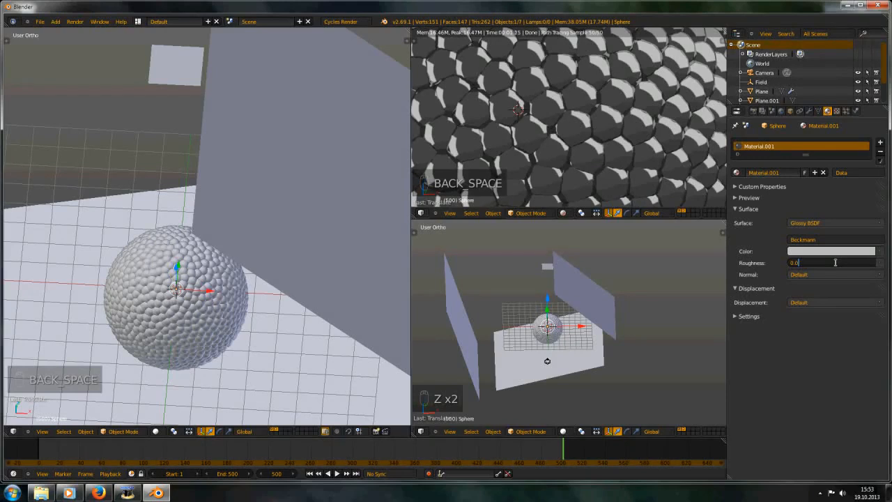
type("5")
key("Return")
Step: Set the sphere material's roughness to 0.010 and inspect the rendered ball
left_click(833, 263)
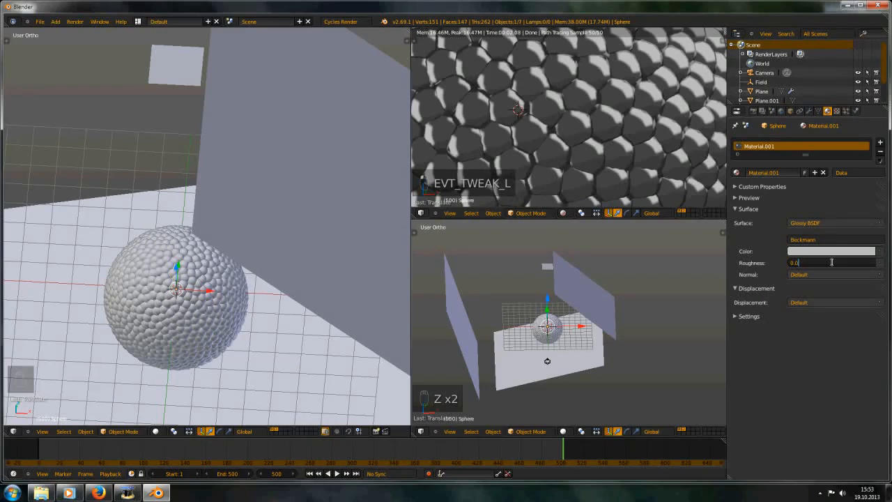
key("Return")
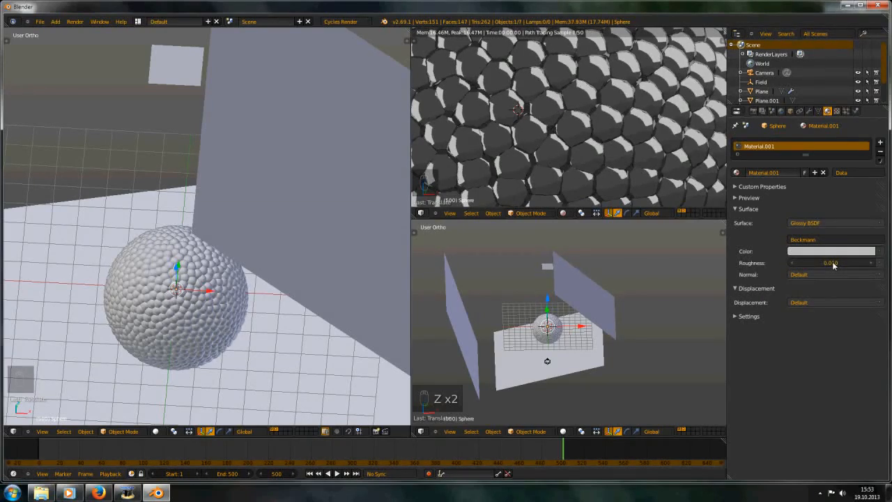
scroll(655, 188, "down", 3)
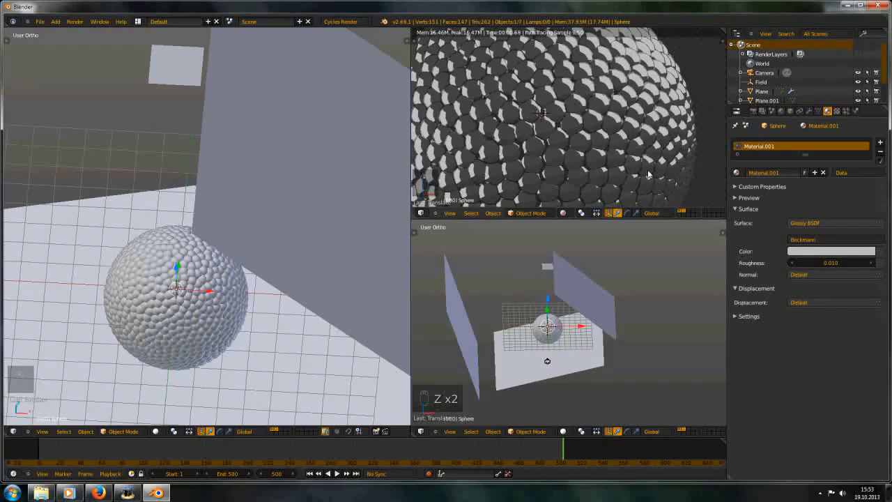
scroll(628, 169, "down", 2)
middle_click_drag(587, 152, 591, 157, "shift")
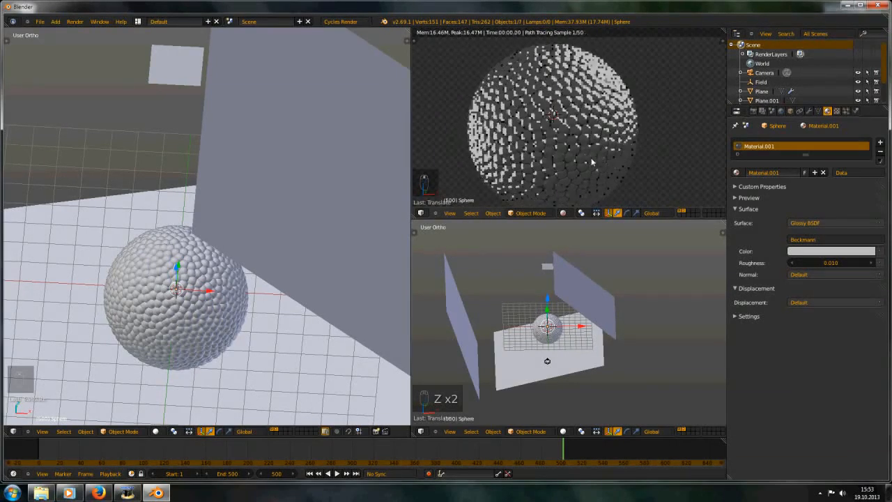
scroll(600, 103, "up", 3)
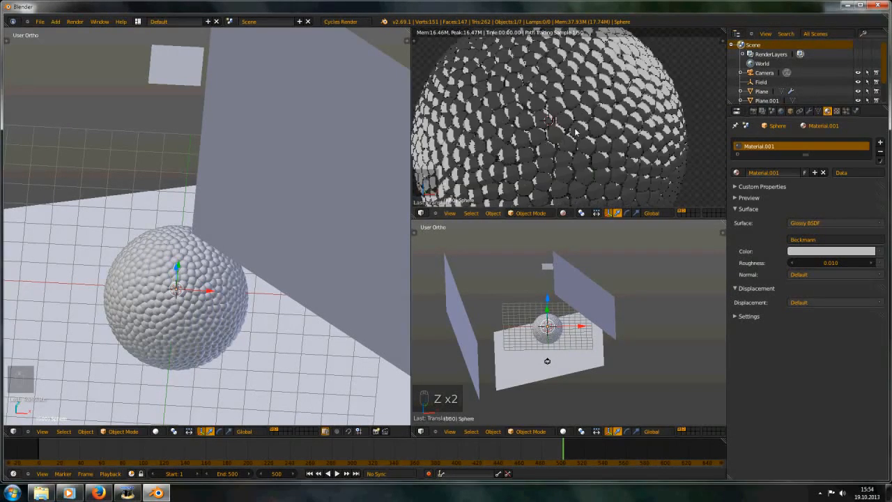
Step: Increase the glossy roughness of the sphere's material to 0.050
left_click_drag(839, 264, 752, 270)
left_click(828, 266)
left_click(836, 262)
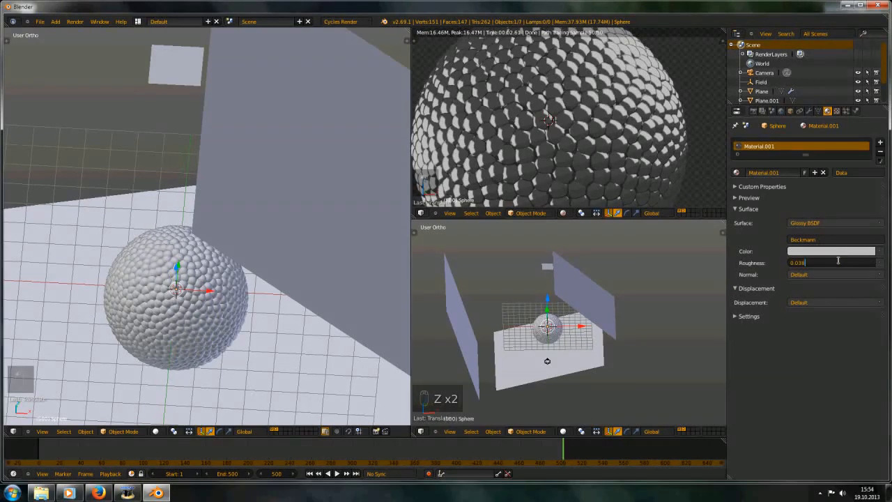
key("BackSpace")
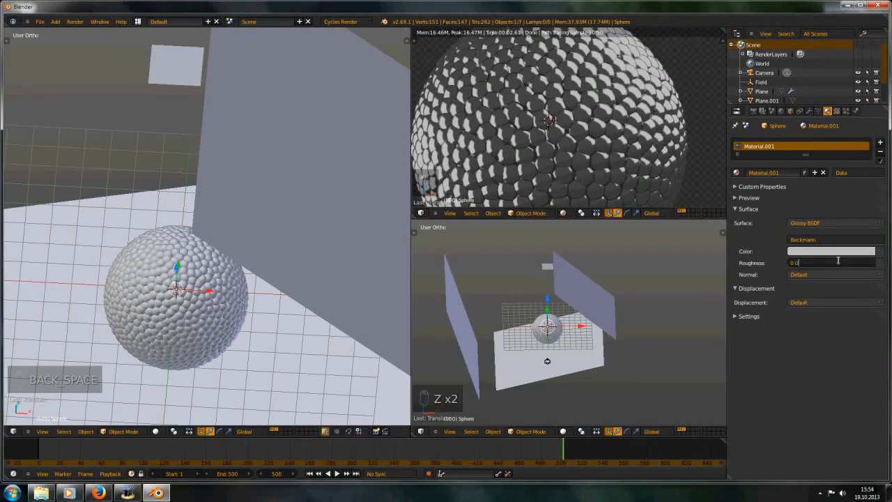
type("5")
key("Return")
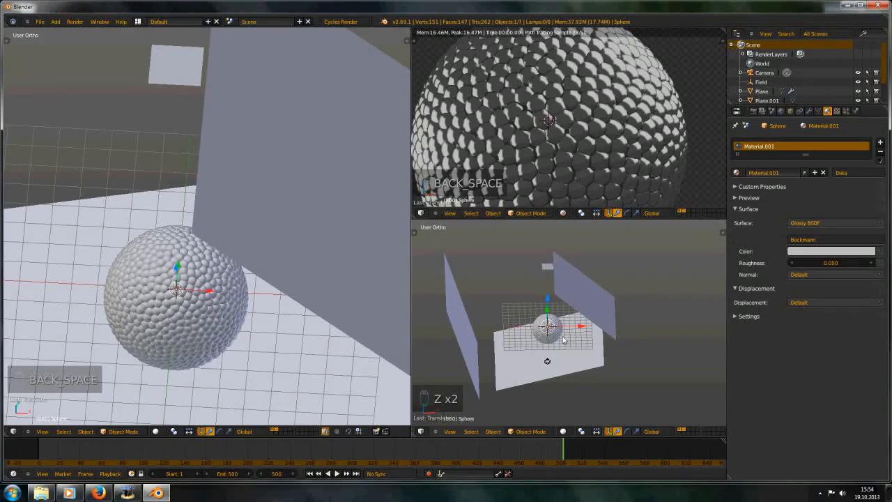
Step: Switch both preview viewports to the camera view and play the particle animation from the start
key("KP_0")
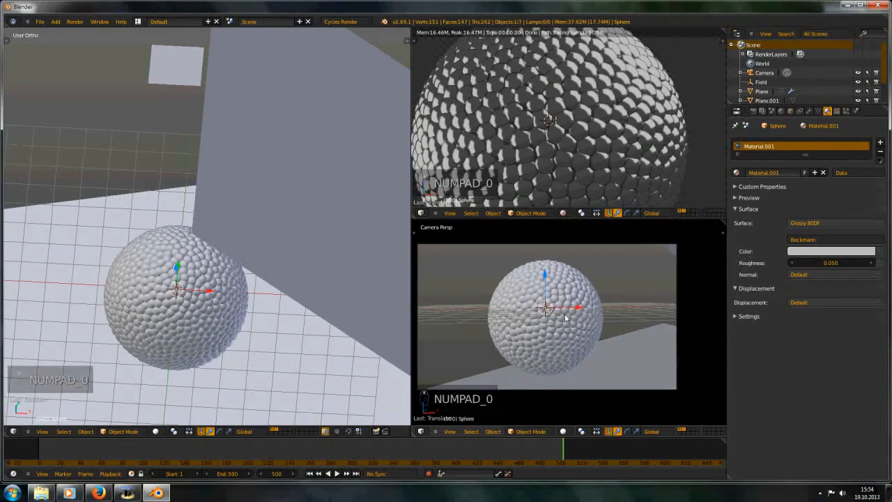
key("shift+Left")
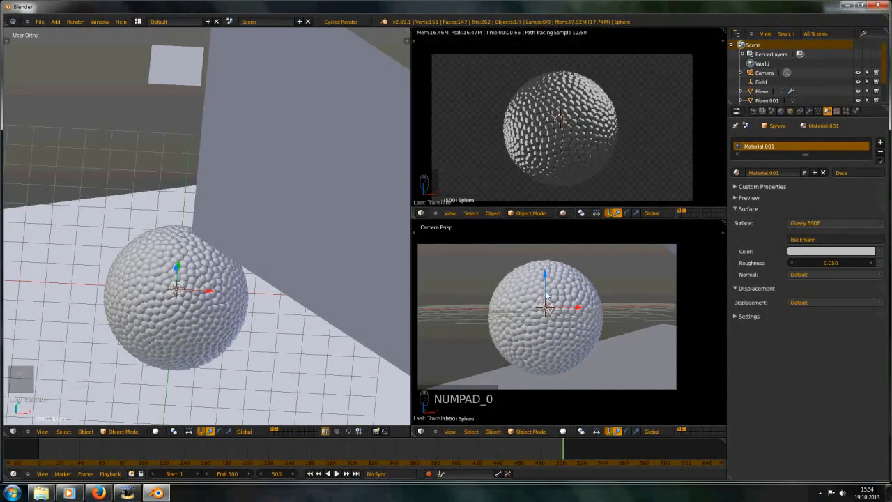
key("alt+a")
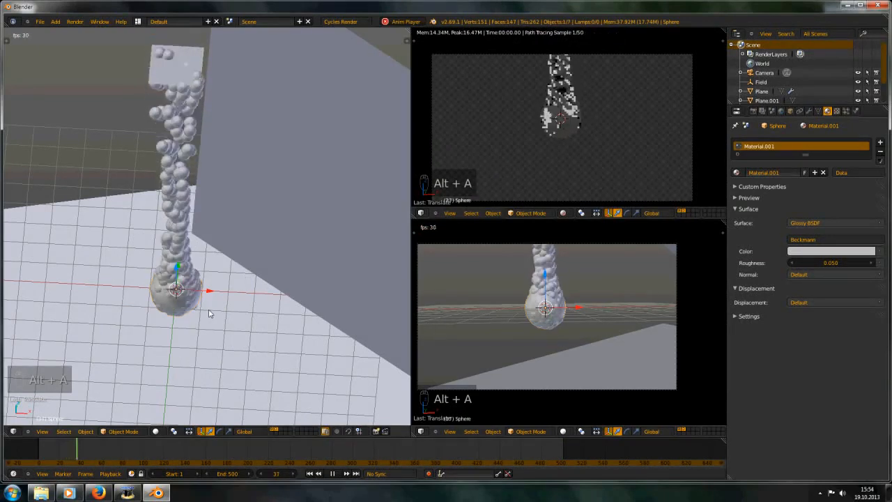
key("alt+a")
key("alt+a")
scroll(547, 156, "up", 3)
scroll(594, 136, "down", 4)
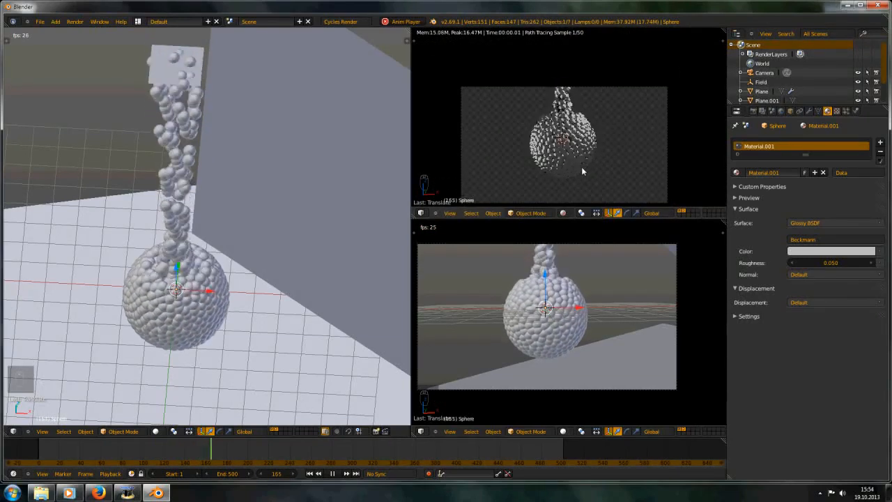
Step: Stop the animation at frame 174 and render that frame
key("alt+a")
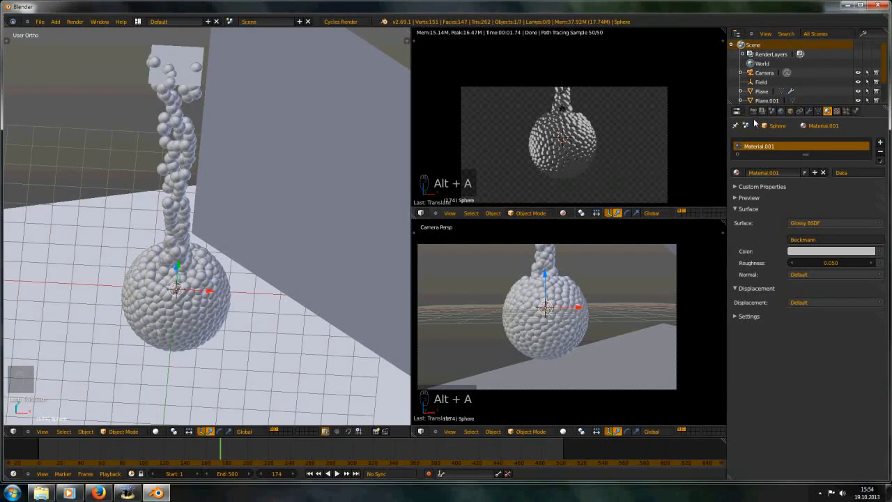
left_click(754, 112)
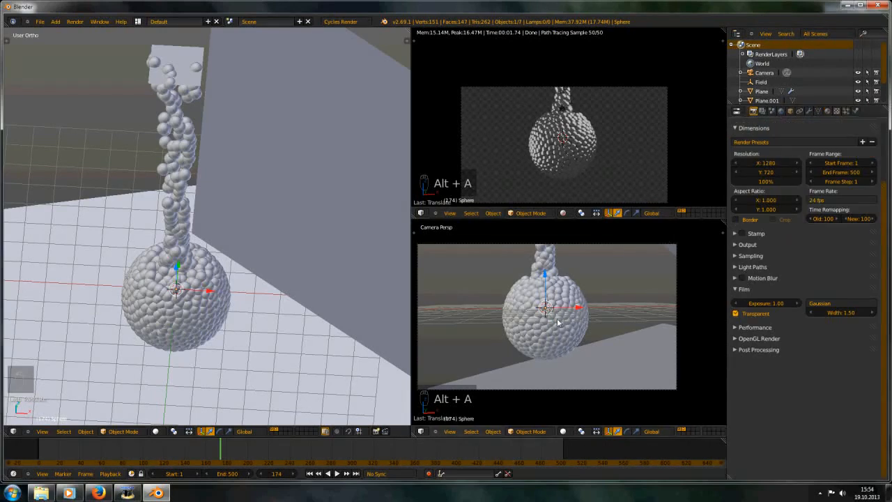
key("F12")
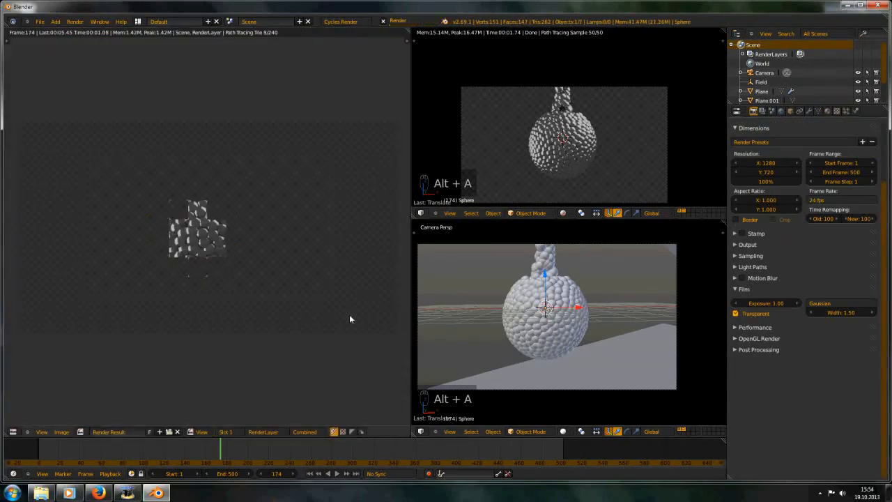
Step: Join the two stacked preview viewports into one area and turn it into a Node Editor
left_click_drag(415, 217, 420, 437)
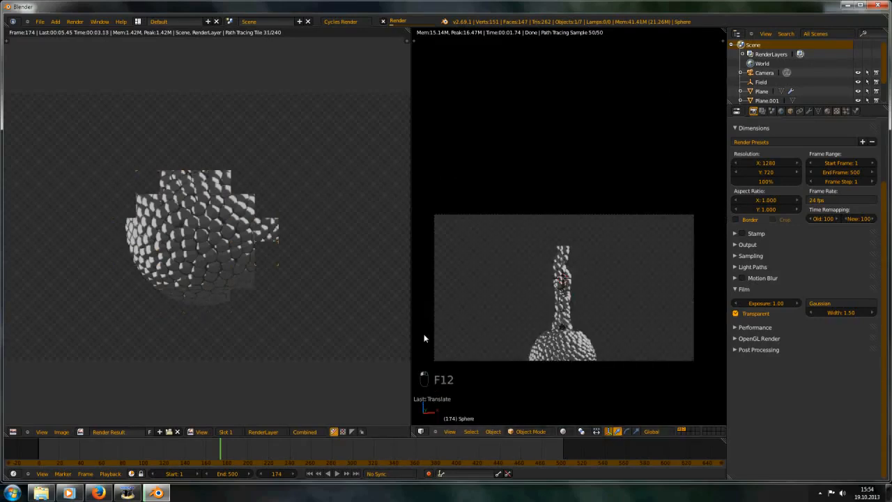
left_click(421, 432)
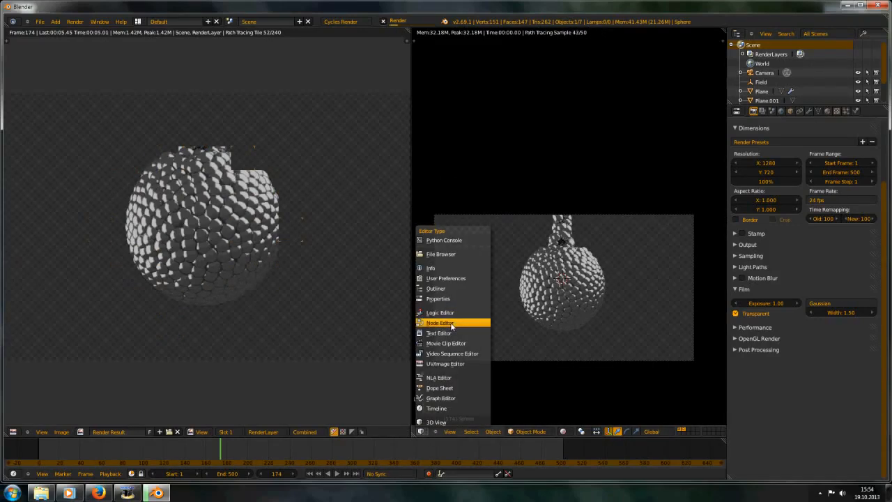
left_click(450, 324)
scroll(503, 252, "up", 3)
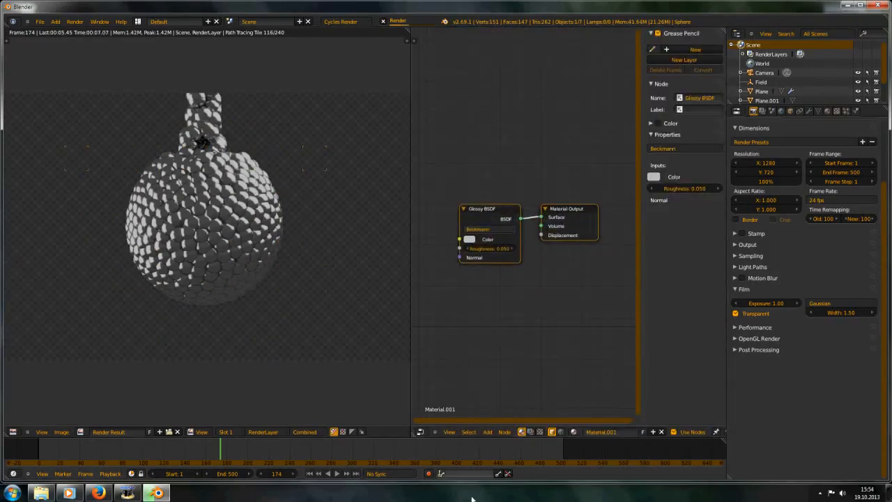
Step: Switch to the compositing node tree, enable nodes and turn on the backdrop
left_click(531, 431)
left_click(552, 431)
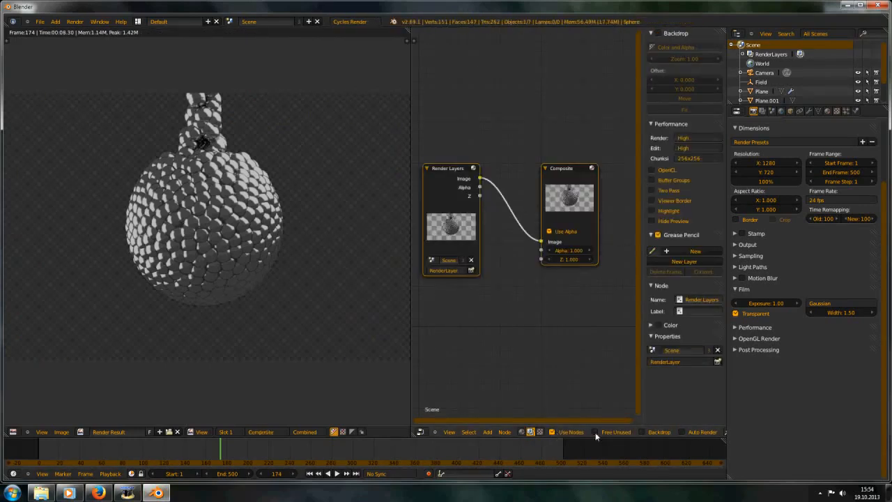
left_click(643, 431)
Step: Examine the rendered spheres up close and reveal the render layer's pass options
scroll(254, 187, "up", 4)
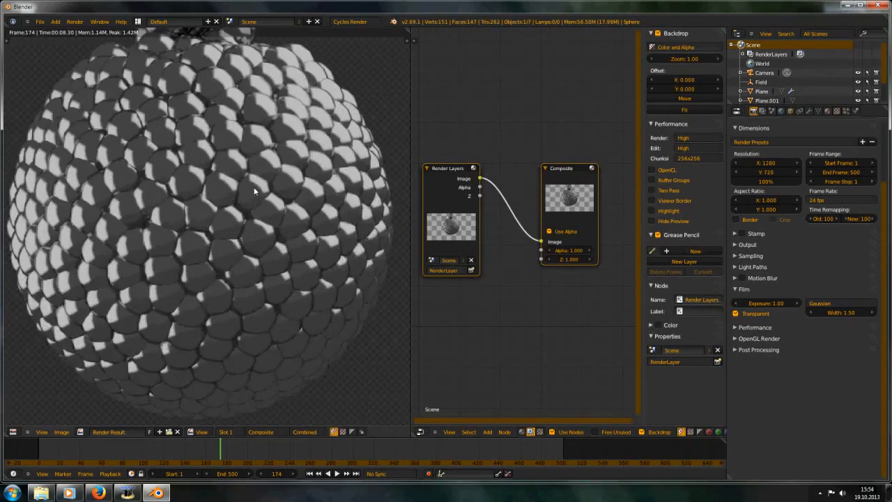
scroll(253, 186, "down", 2)
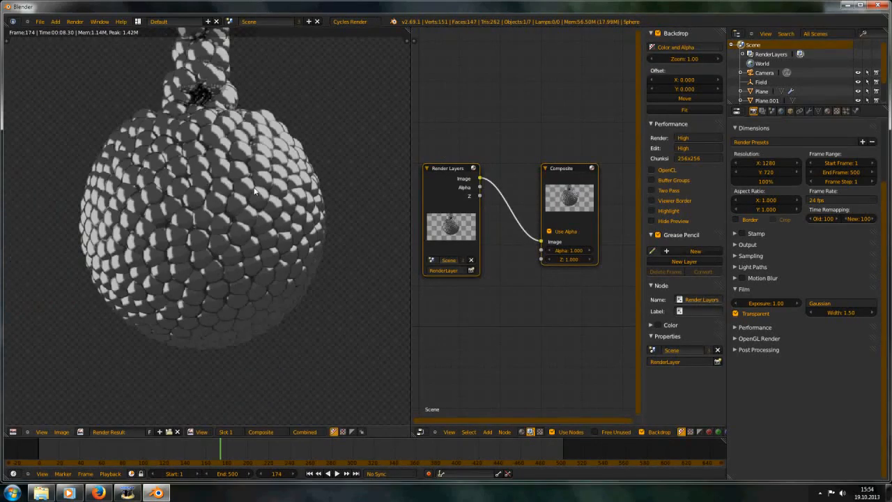
left_click(763, 112)
left_click(765, 285)
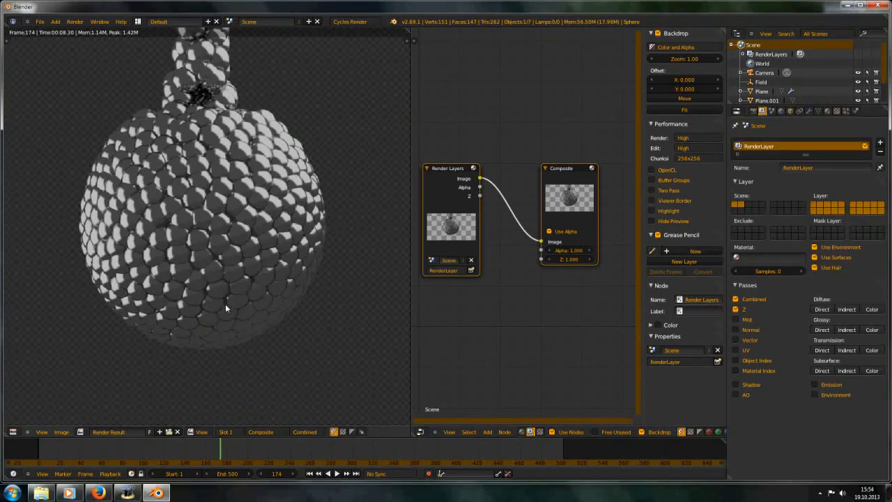
Step: Return from the render result to the 3D scene and select the camera
key("Escape")
scroll(179, 368, "down", 3)
middle_click_drag(179, 368, 357, 303)
right_click(188, 310)
middle_click_drag(261, 232, 152, 274)
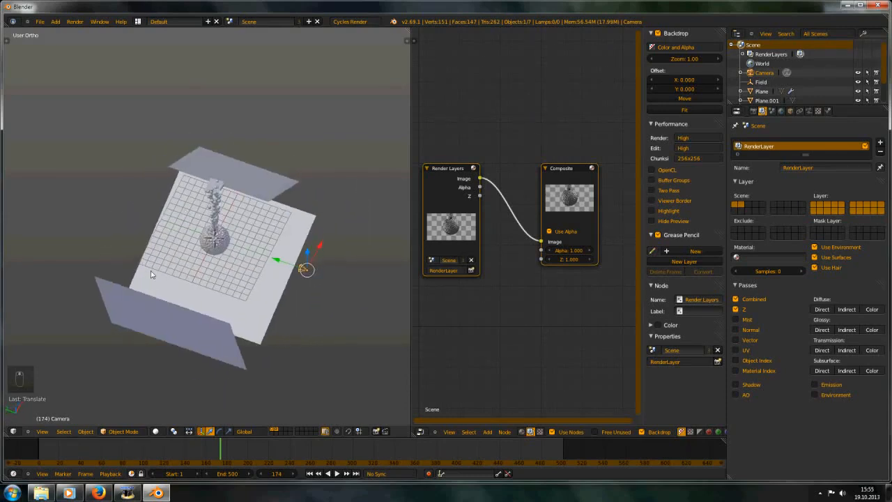
Step: Check the harmonik_forcefield reference video in the media player, and return to Blender
left_click(69, 492)
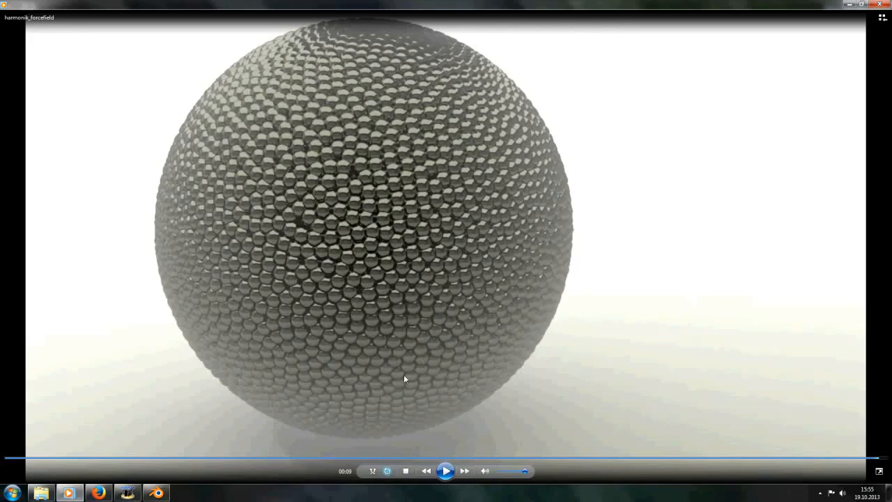
left_click(156, 493)
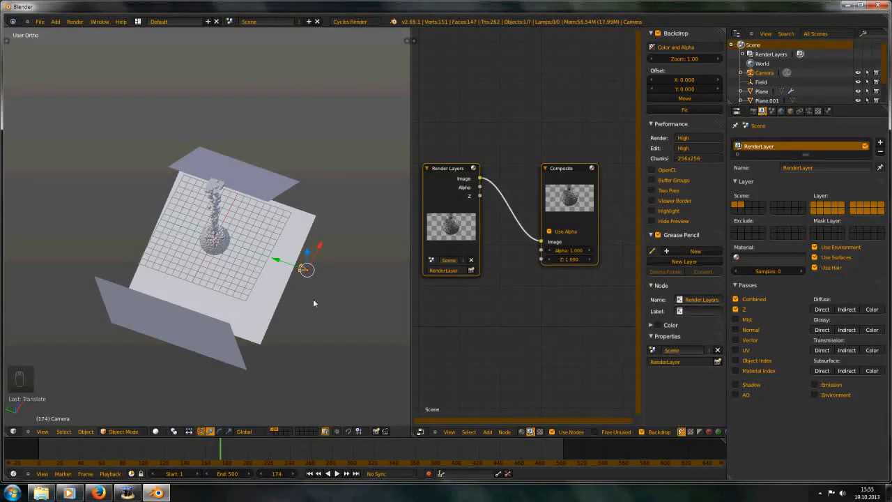
Step: Add a Plain Axes empty at the centre of the ball, working in the right orthographic view
middle_click_drag(312, 296, 276, 236)
scroll(272, 237, "up", 5)
key("KP_1")
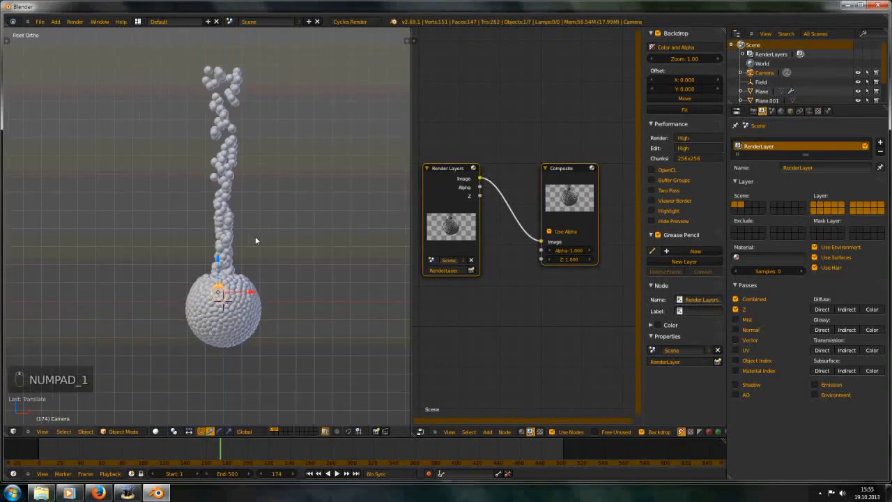
key("KP_3")
scroll(202, 289, "down", 3)
key("shift+a")
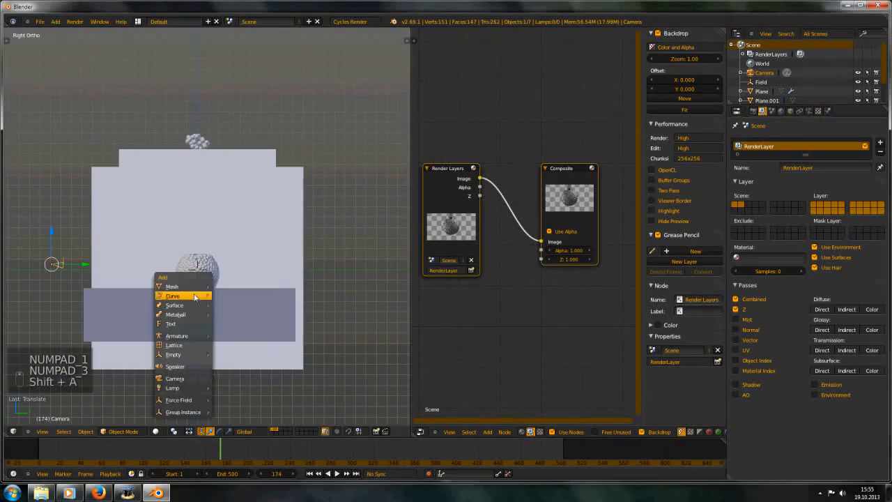
mouse_move(177, 355)
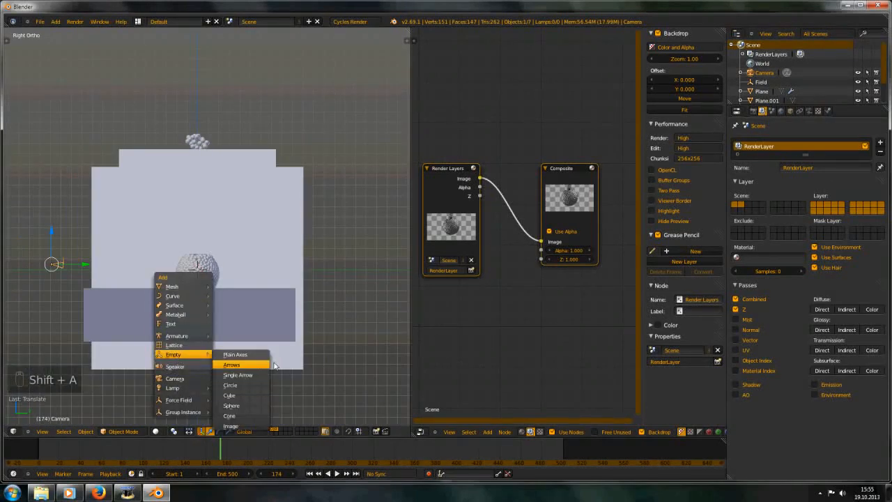
left_click(244, 355)
key("KP_Decimal")
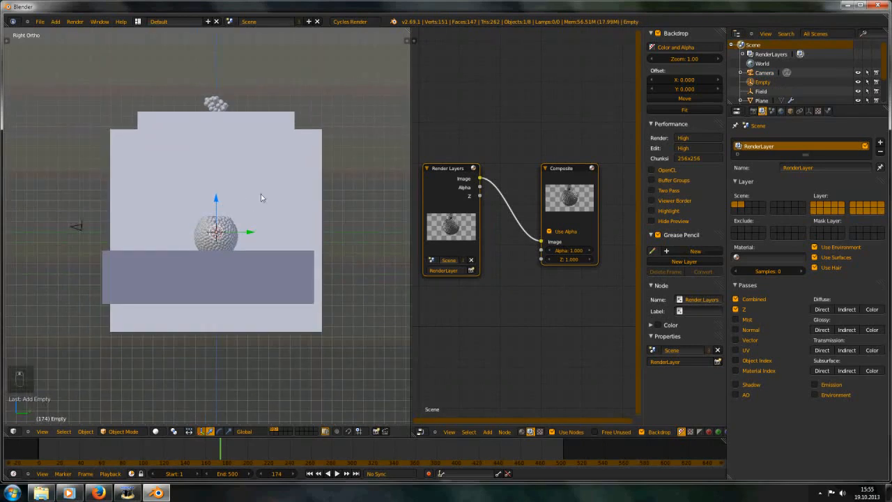
Step: Set the camera's depth of field focus object to Empty
right_click(83, 233)
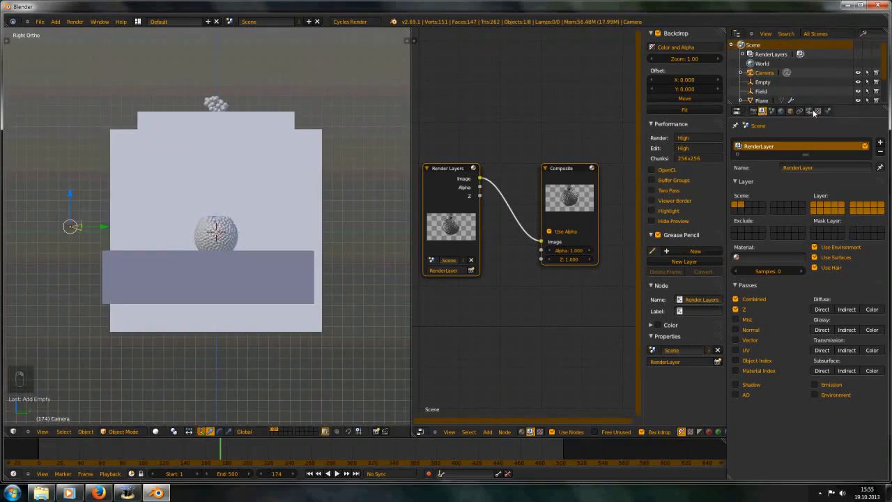
left_click(810, 112)
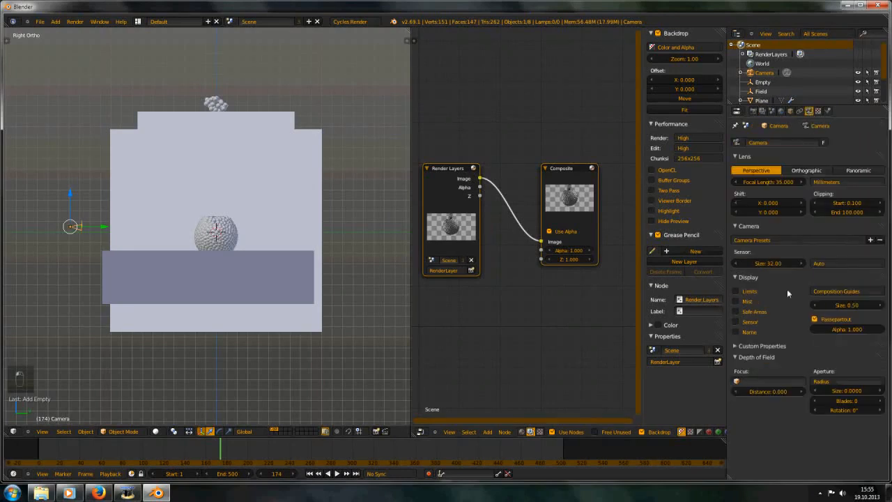
left_click(757, 382)
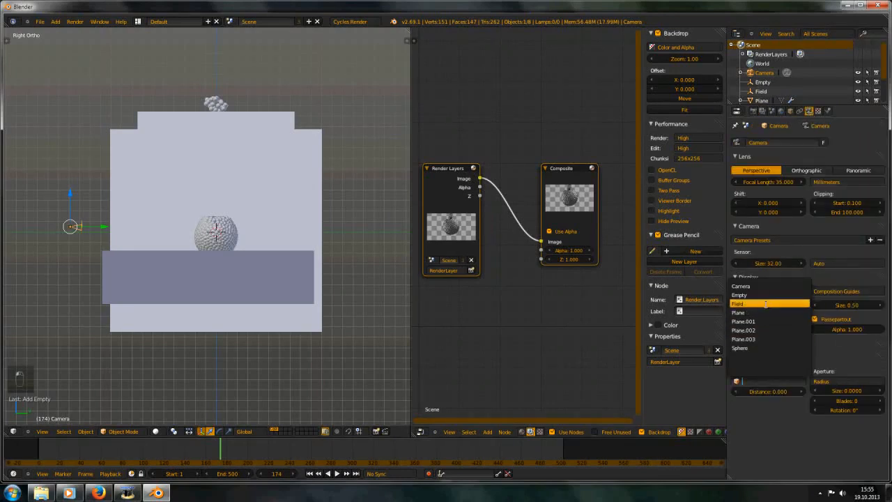
left_click(766, 296)
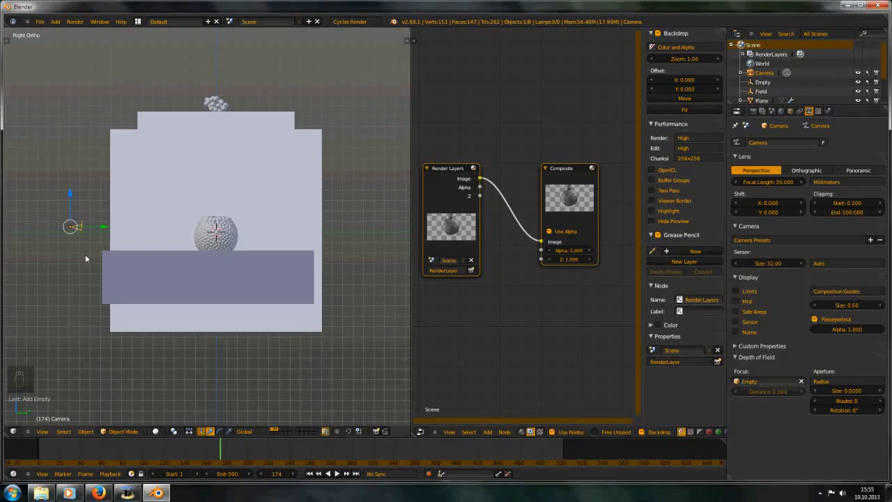
Step: Render frame 174 through the camera and view the whole rendered image
key("KP_0")
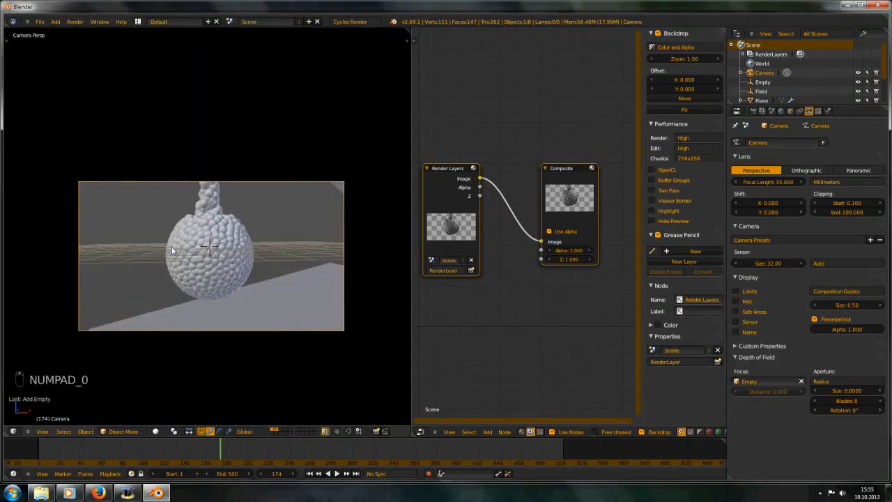
key("F12")
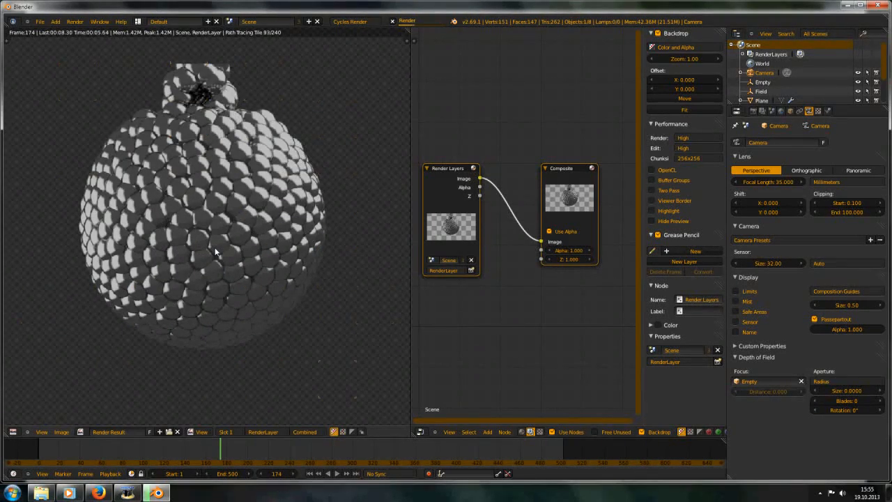
scroll(216, 249, "down", 5)
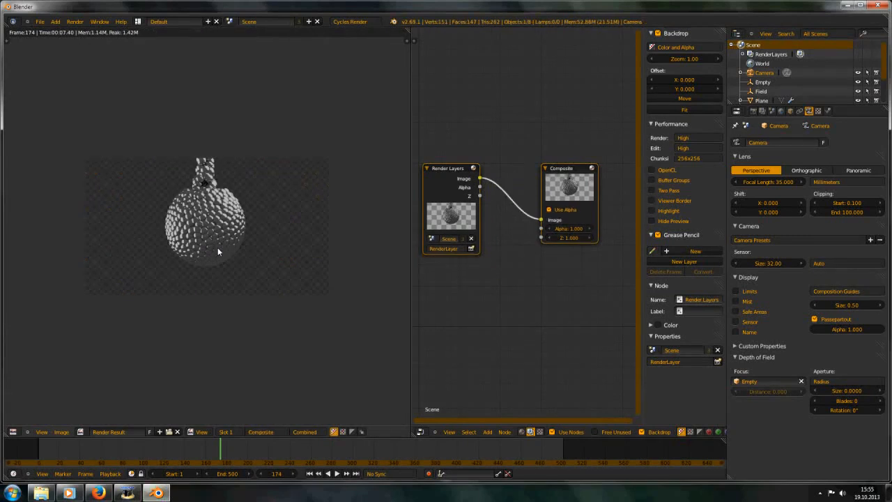
Step: Maximize the node editor and send the Render Layers Z pass to a Viewer node
key("ctrl+Up")
left_click(324, 211, "ctrl+shift")
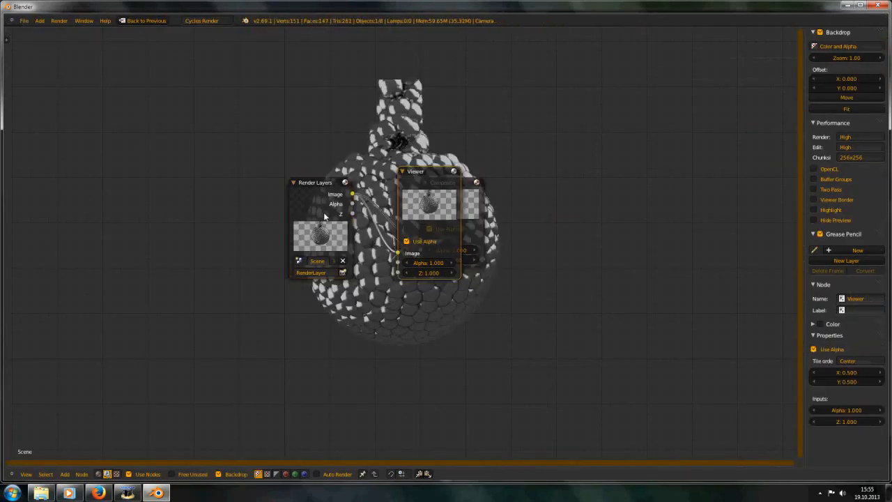
left_click(323, 212, "ctrl+shift")
left_click(324, 211, "ctrl+shift")
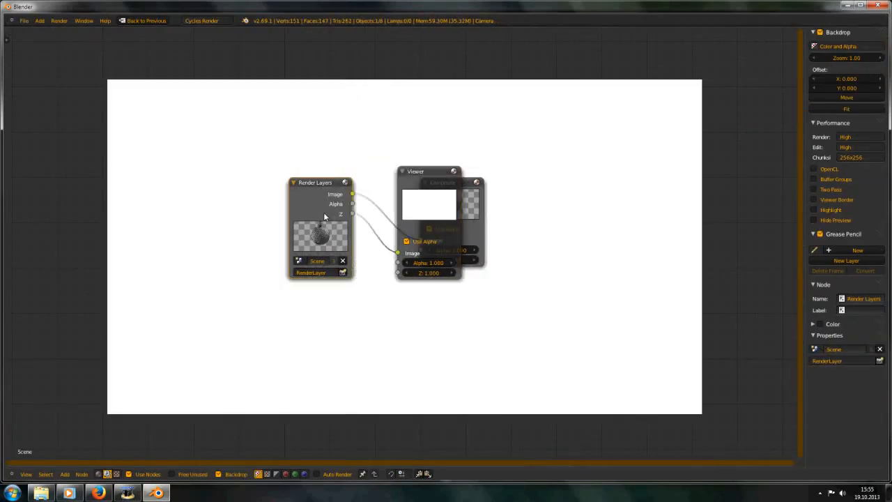
Step: Rearrange the overlapping output nodes so that Composite sits above Viewer, well apart from Render Layers
left_click_drag(432, 207, 474, 356)
left_click(527, 315)
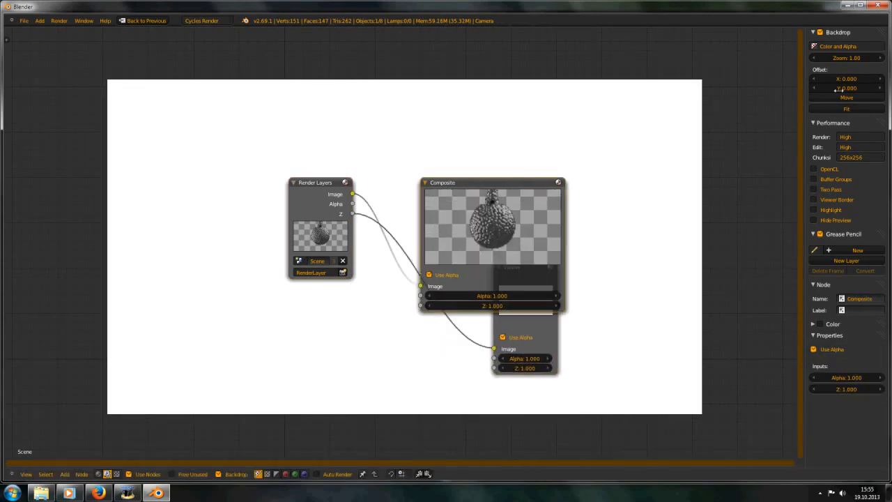
left_click_drag(566, 180, 632, 140)
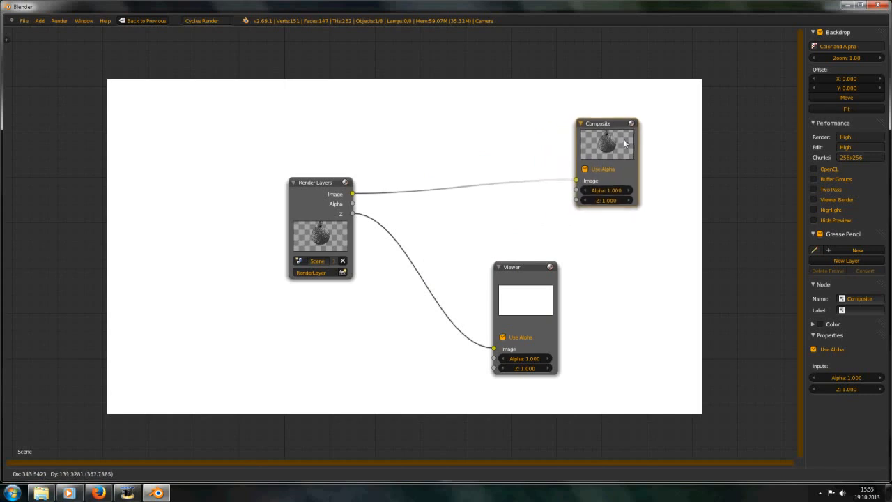
left_click_drag(541, 281, 631, 258)
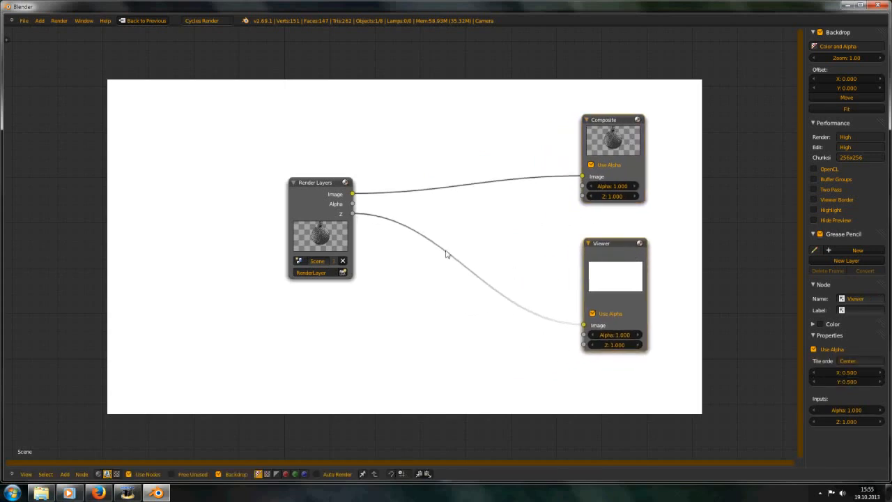
Step: Insert a Normalize node into the link between the Render Layers Z output and the Viewer
scroll(387, 223, "up", 3)
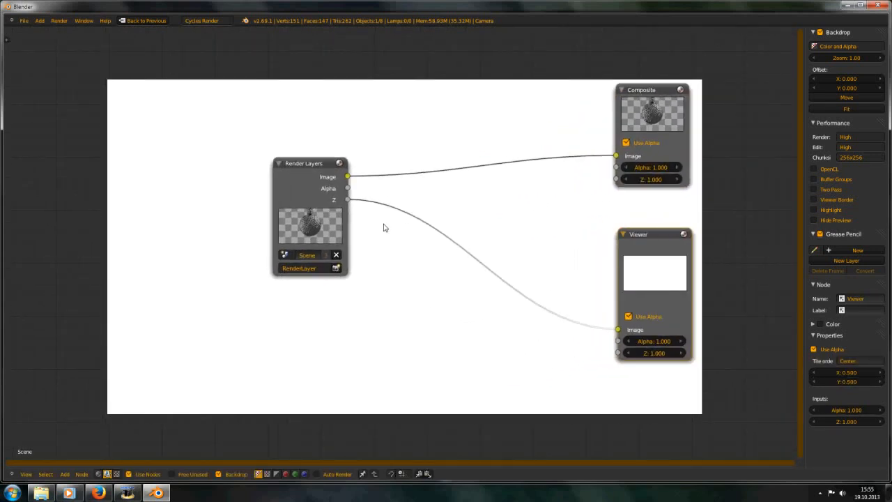
middle_click_drag(387, 229, 354, 201)
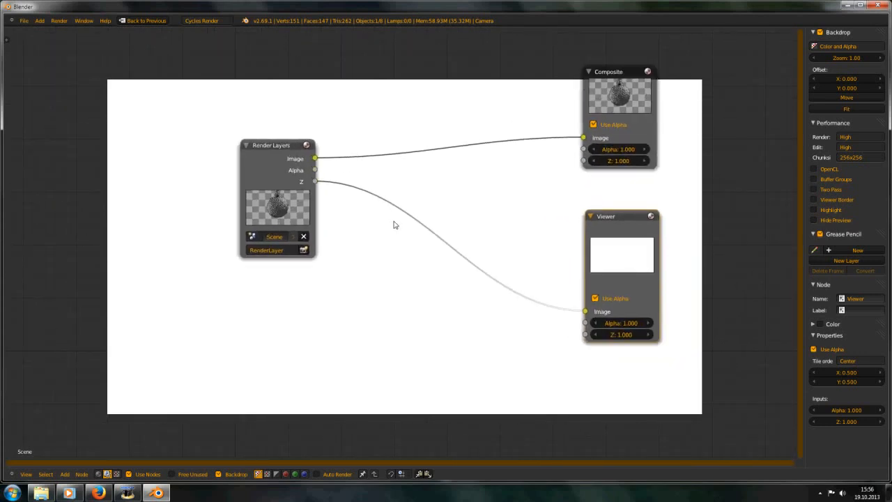
middle_click_drag(394, 224, 390, 207)
scroll(363, 227, "up", 2)
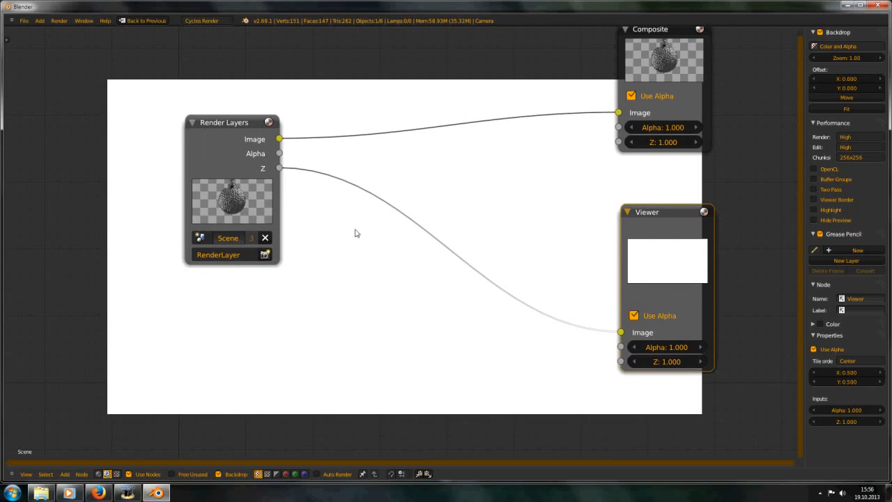
key("shift+a")
mouse_move(299, 298)
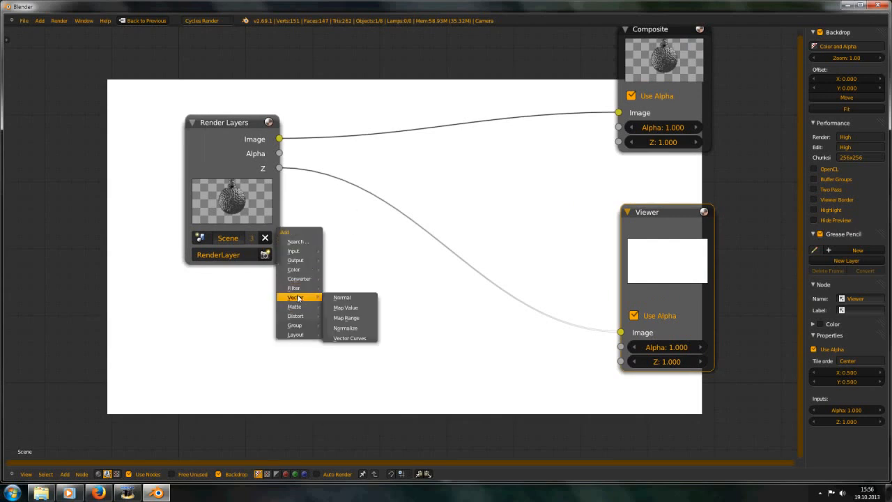
left_click(360, 333)
left_click(432, 268)
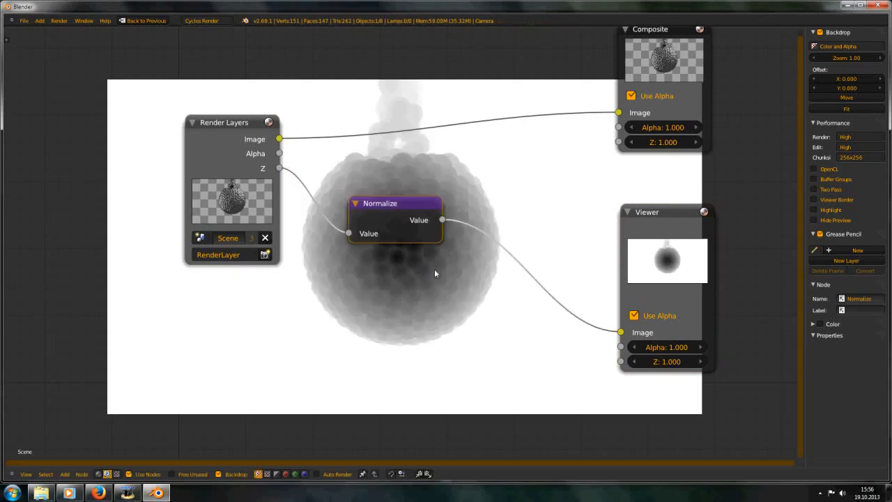
Step: Move the Viewer and Composite nodes further from the Normalize node to make room for another node
key("Home")
middle_click_drag(369, 208, 368, 197)
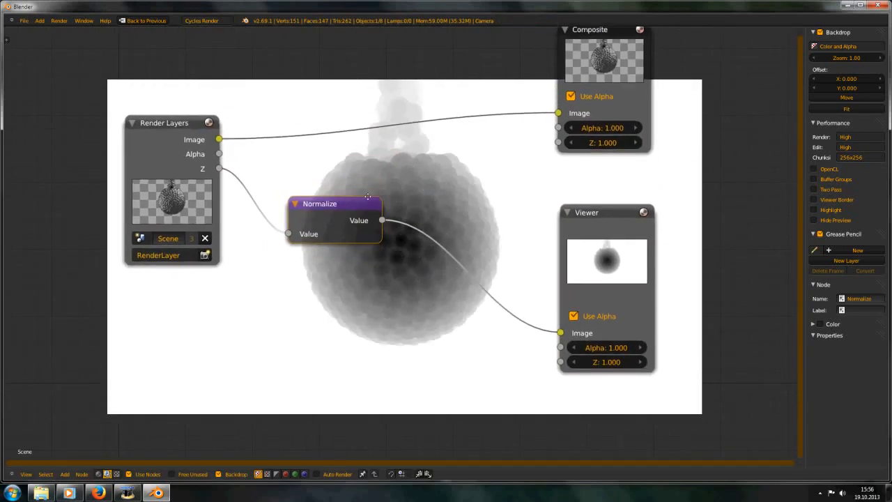
middle_click_drag(373, 228, 349, 230)
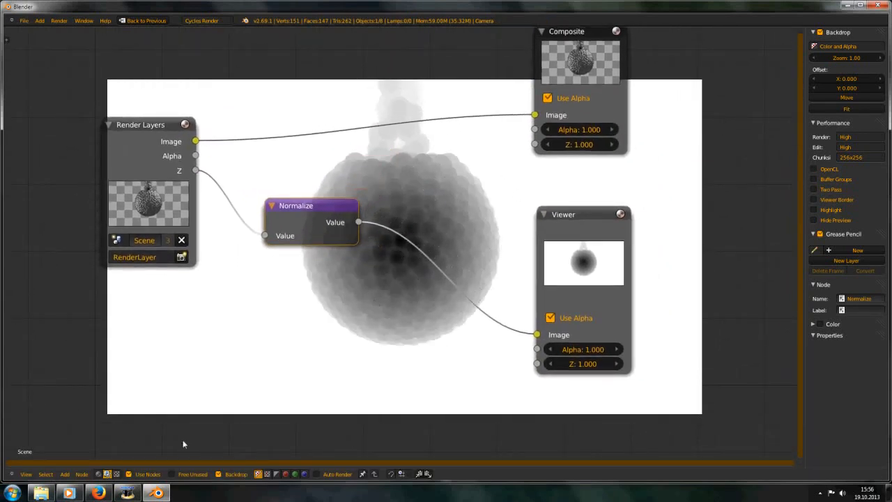
middle_click_drag(462, 288, 434, 250)
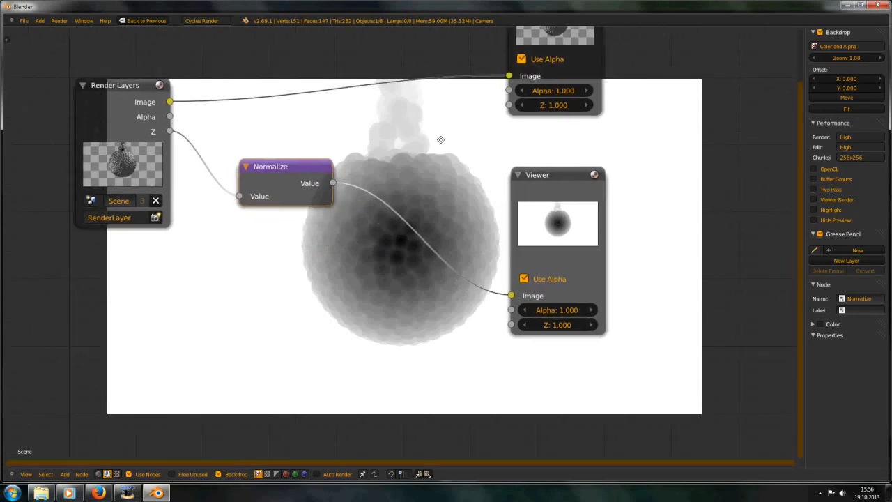
scroll(394, 258, "up", 2)
scroll(404, 265, "down", 6)
middle_click_drag(470, 207, 341, 264)
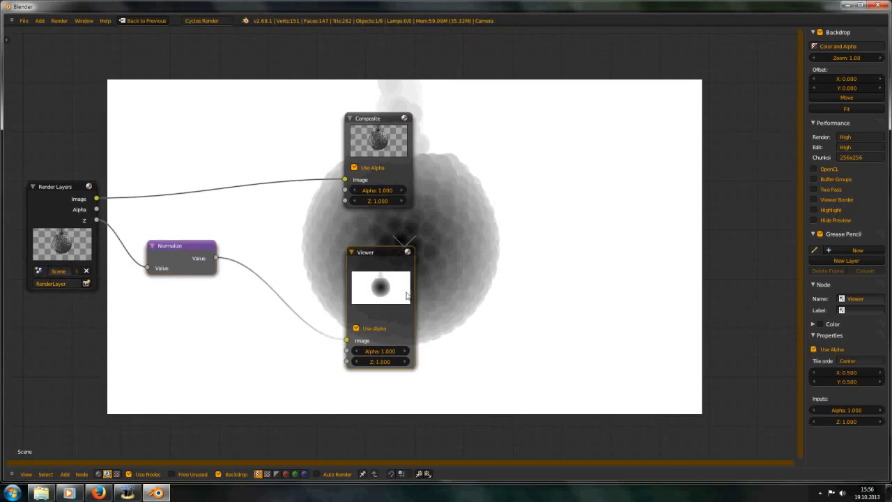
left_click_drag(363, 264, 574, 213)
left_click_drag(364, 135, 514, 123)
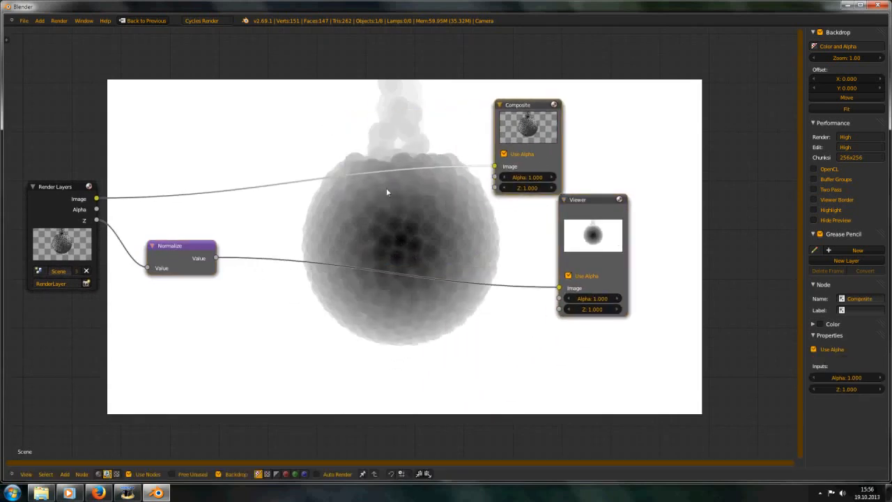
Step: Insert a Mix node before the Viewer, with the render image in its first Image input and the Normalize value in its second
key("shift+a")
mouse_move(335, 190)
left_click(394, 195)
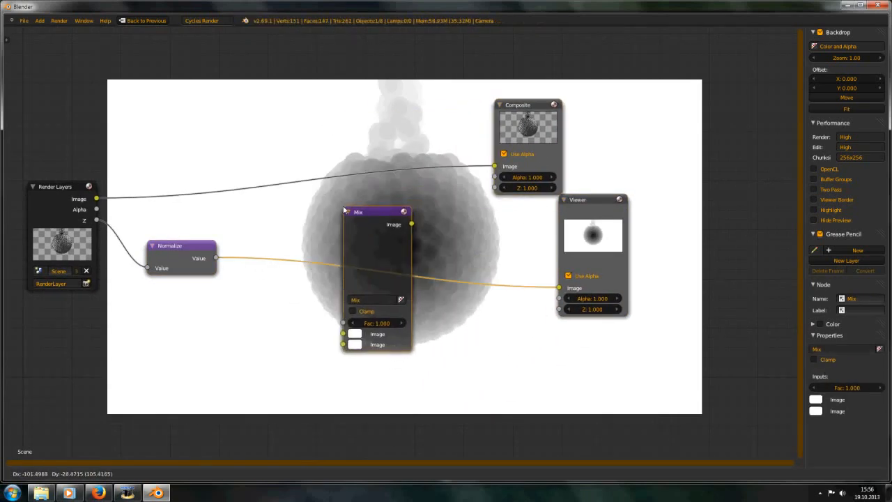
left_click(352, 197)
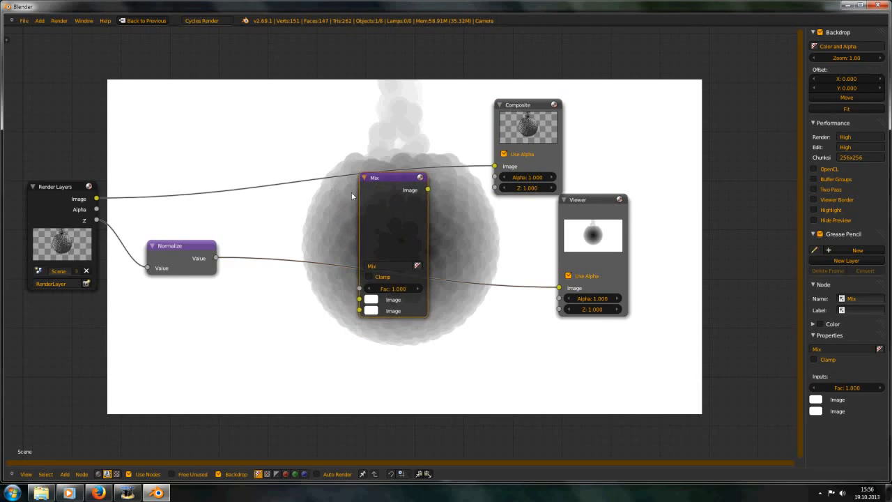
left_click(388, 207)
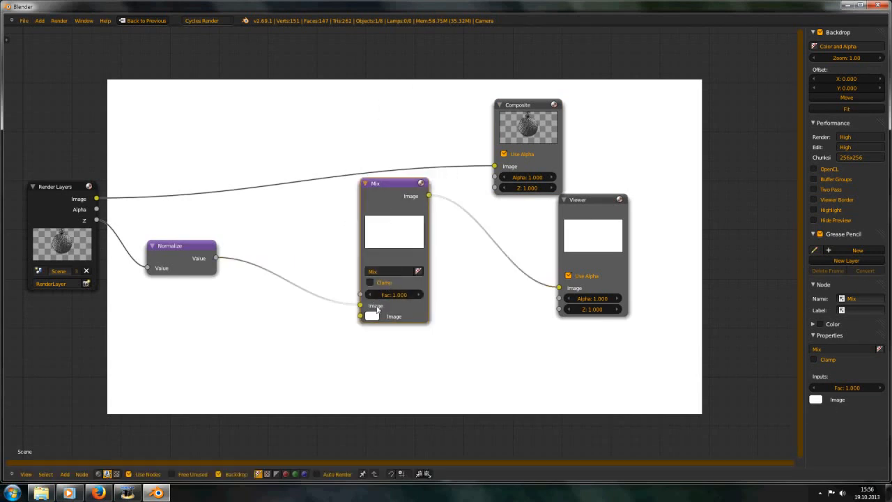
mouse_move(96, 198)
left_mouse_down()
mouse_move(209, 264)
mouse_move(360, 316)
left_mouse_up()
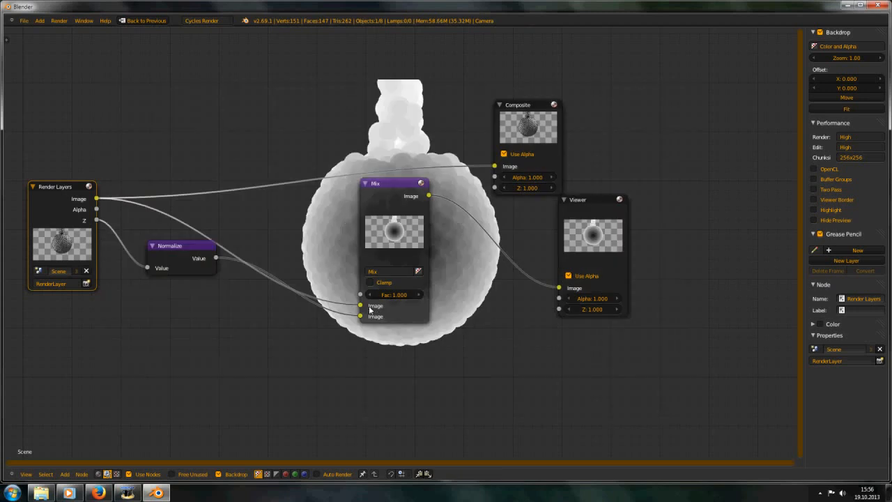
Step: Change the Mix node's blend type to Add and set its factor to 0.400
left_click(385, 273)
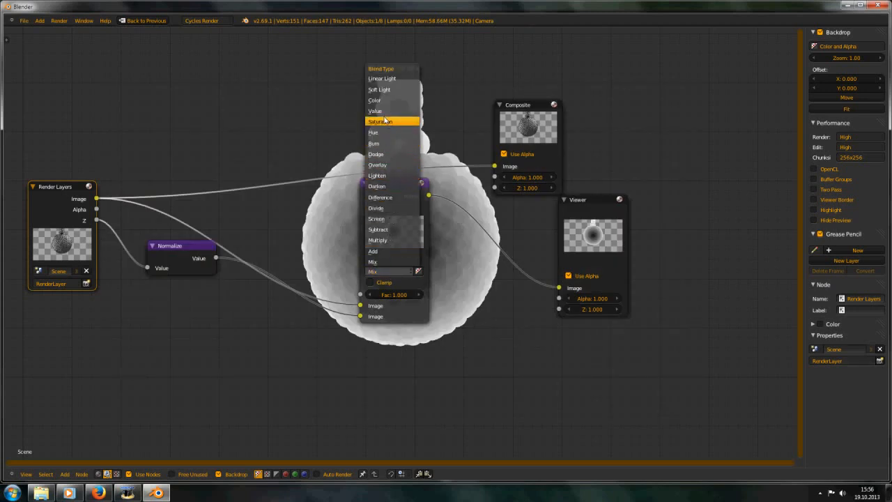
left_click(377, 254)
scroll(377, 259, "up", 1)
middle_click_drag(375, 286, 443, 239)
scroll(422, 223, "up", 4)
left_click(446, 232)
left_click(446, 232)
left_click(446, 233)
left_click(446, 232)
left_click(446, 233)
left_click(447, 232)
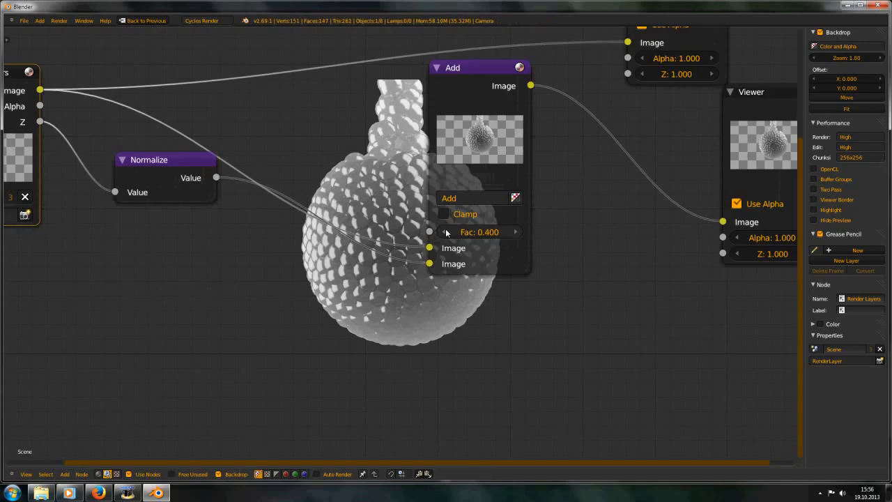
Step: Lower the Add node's factor to 0.100
scroll(446, 233, "down", 5)
middle_click_drag(413, 233, 478, 276)
left_click(499, 281)
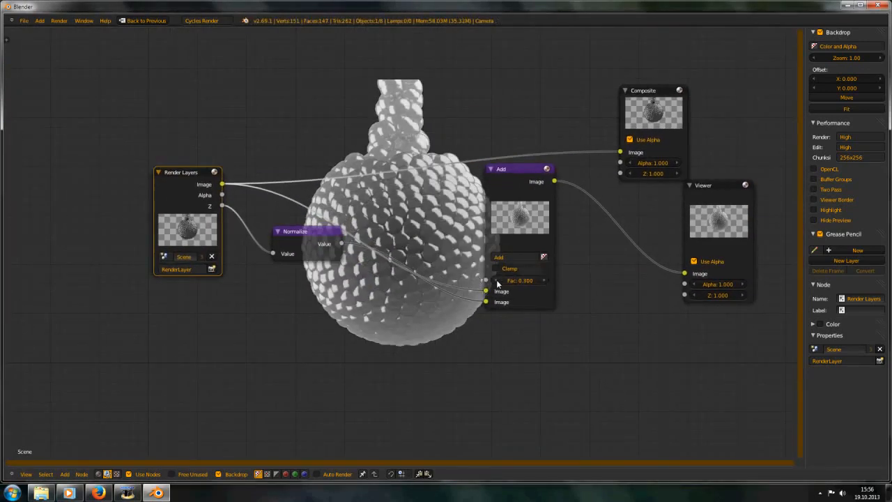
left_click(498, 281)
middle_click_drag(498, 283, 479, 258)
scroll(479, 259, "up", 2)
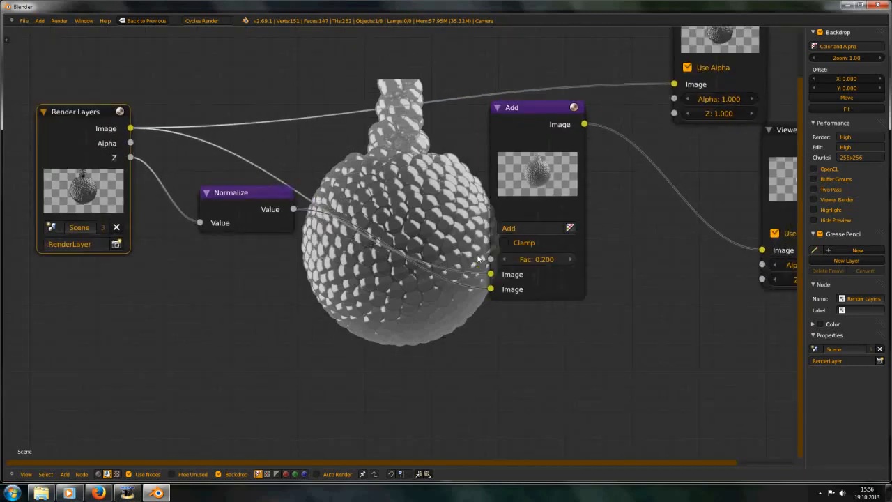
scroll(479, 259, "down", 2)
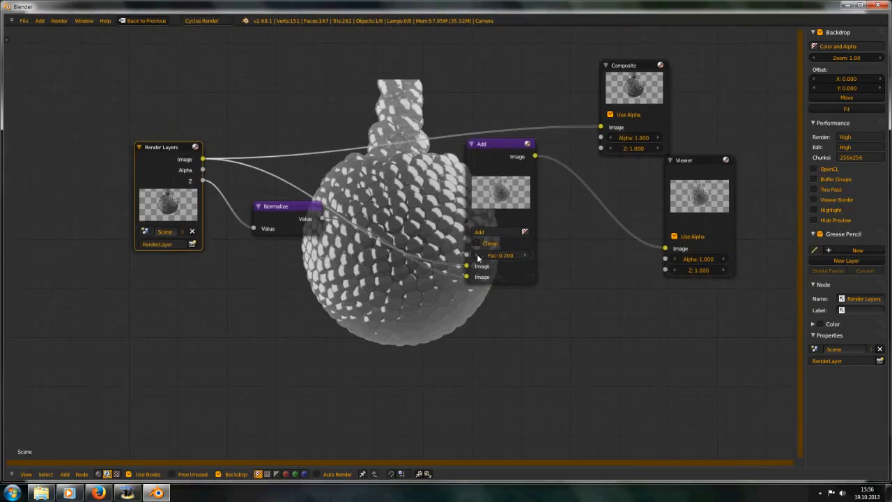
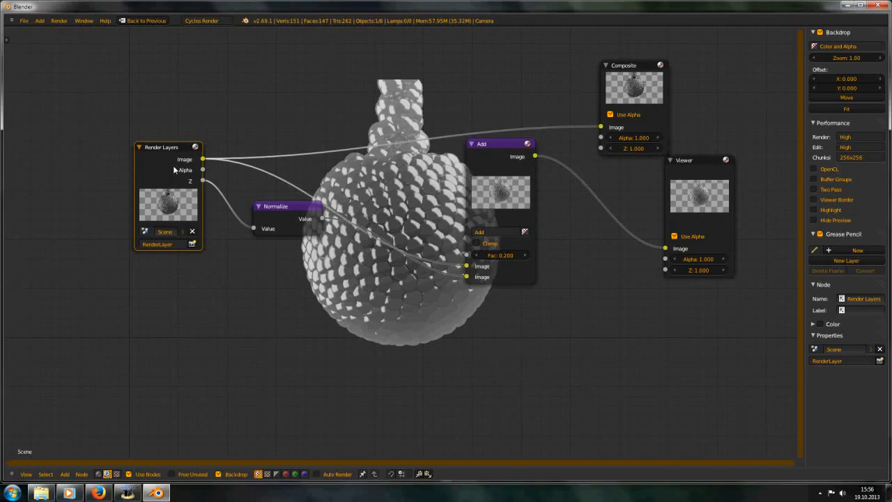
scroll(440, 245, "up", 2)
left_click(475, 242)
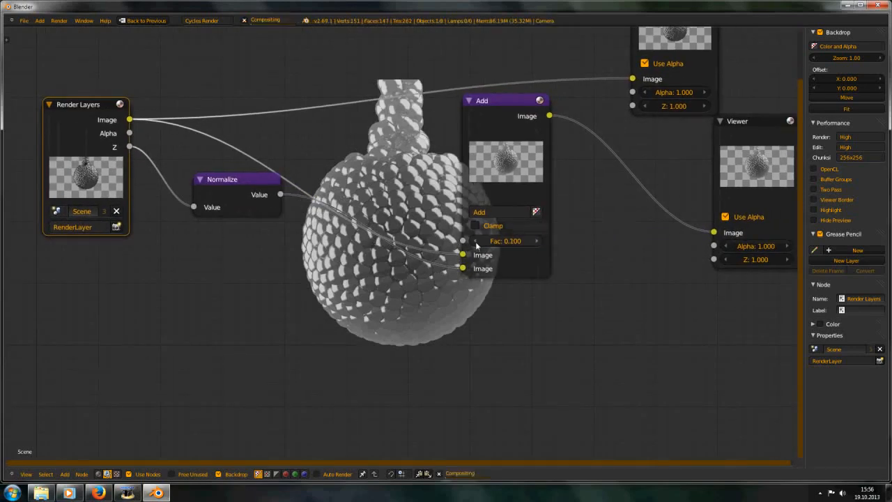
Step: Disconnect the Normalize value from the Add node's second Image input
left_click_drag(463, 268, 423, 287)
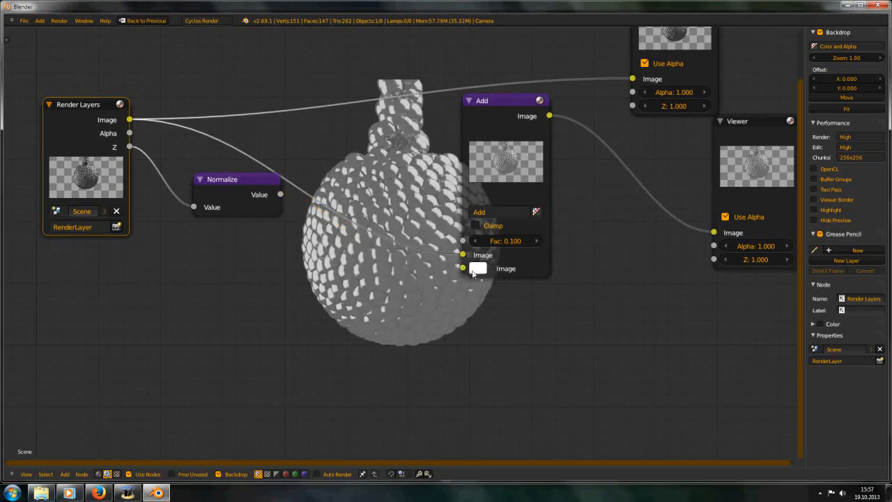
scroll(513, 246, "down", 2)
scroll(462, 278, "up", 1)
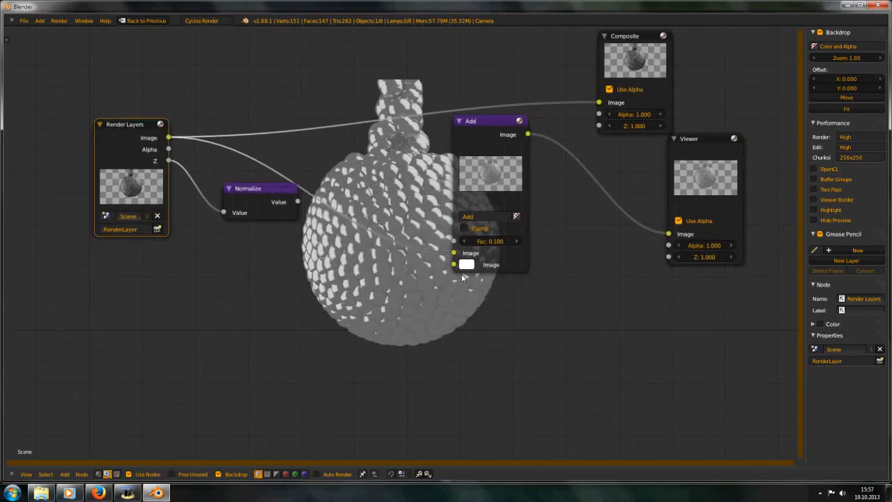
Step: Move the Add node nearer the Viewer and compare the backdrop in Color mode against Color and Alpha
left_click_drag(476, 165, 497, 203)
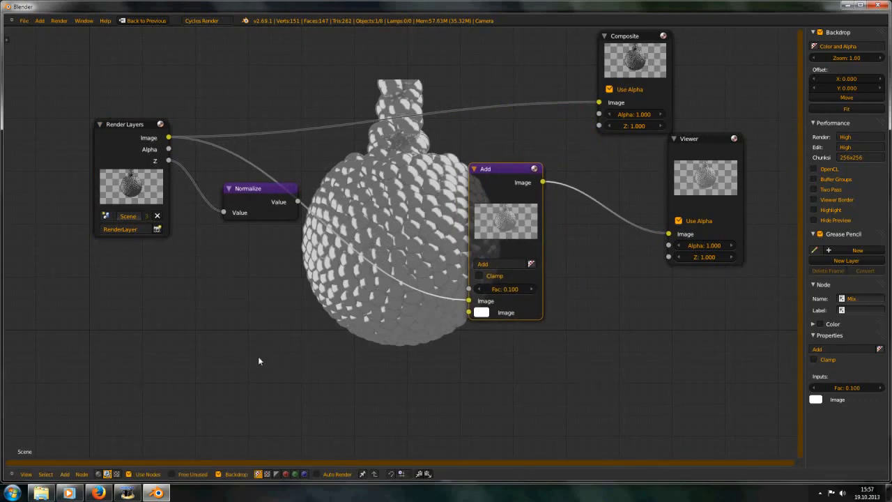
left_click(266, 474)
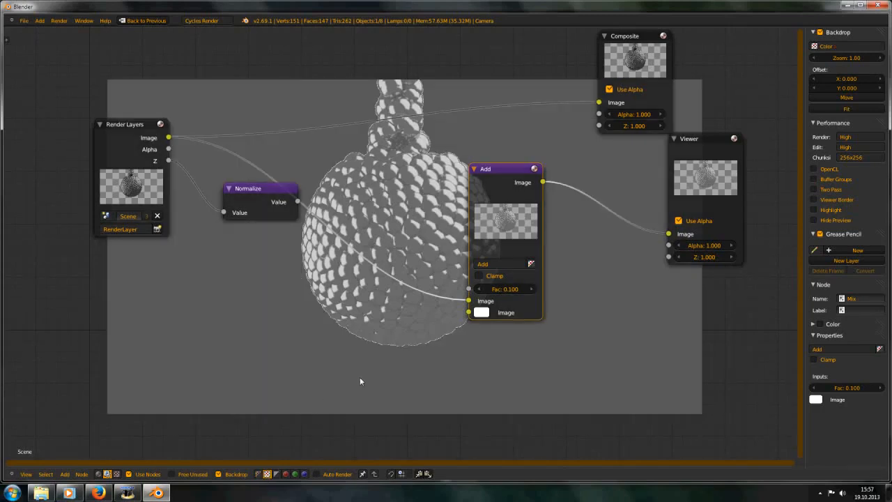
scroll(362, 380, "up", 2)
scroll(405, 319, "down", 2)
left_click(258, 474)
scroll(312, 298, "up", 1)
scroll(312, 299, "down", 2)
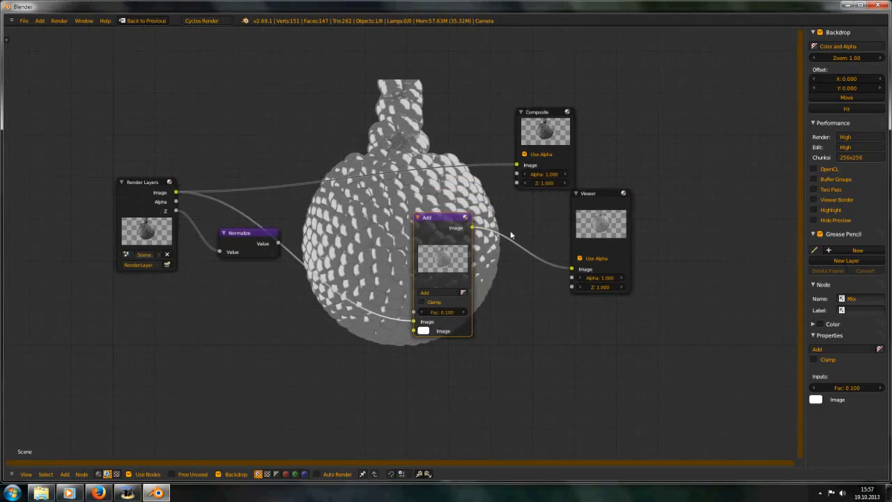
Step: Move the Composite node up and away from the Add and Viewer nodes
middle_click_drag(511, 236, 436, 302)
left_click_drag(446, 251, 515, 148)
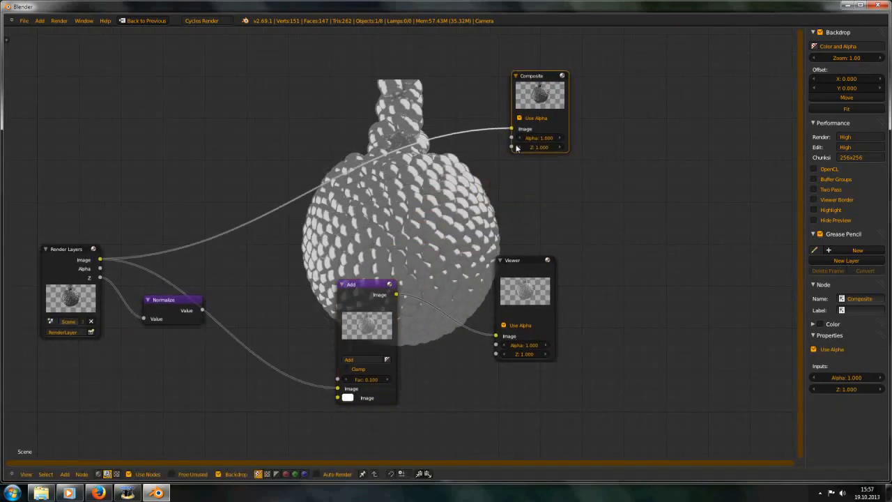
middle_click_drag(516, 148, 591, 99)
middle_click_drag(405, 175, 450, 181)
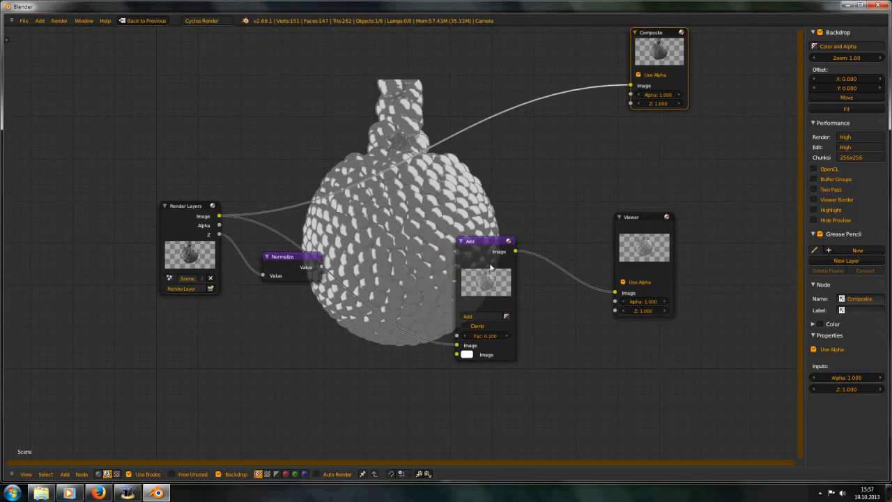
scroll(489, 262, "up", 3)
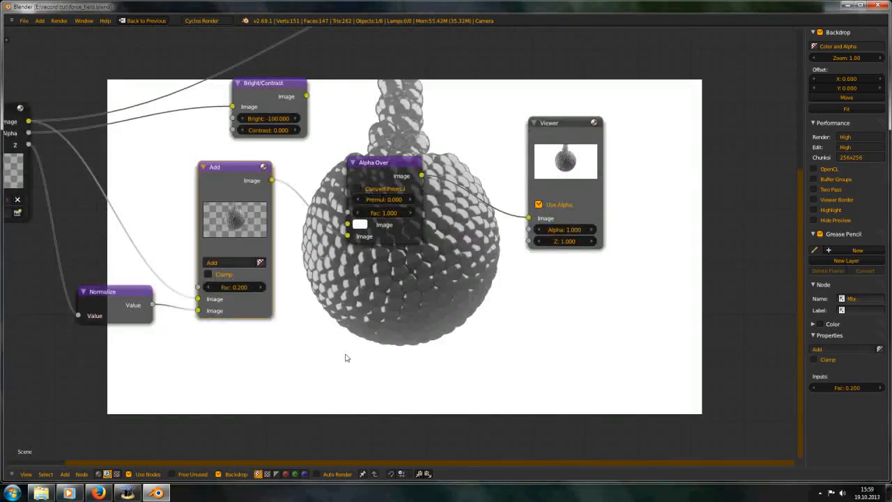
Step: Move the Add node up to just below Bright/Contrast and preview its output directly in the Viewer
middle_click_drag(409, 224, 447, 226)
scroll(451, 218, "up", 3)
scroll(456, 188, "down", 5)
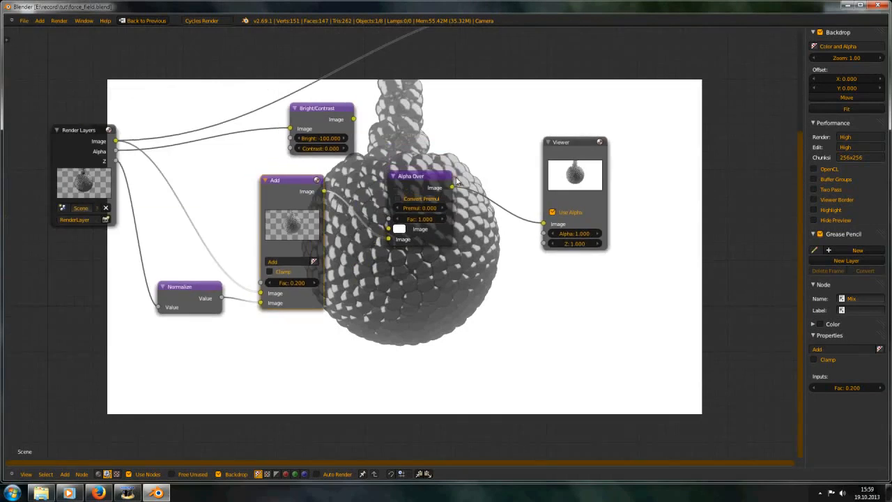
middle_click_drag(449, 170, 433, 208)
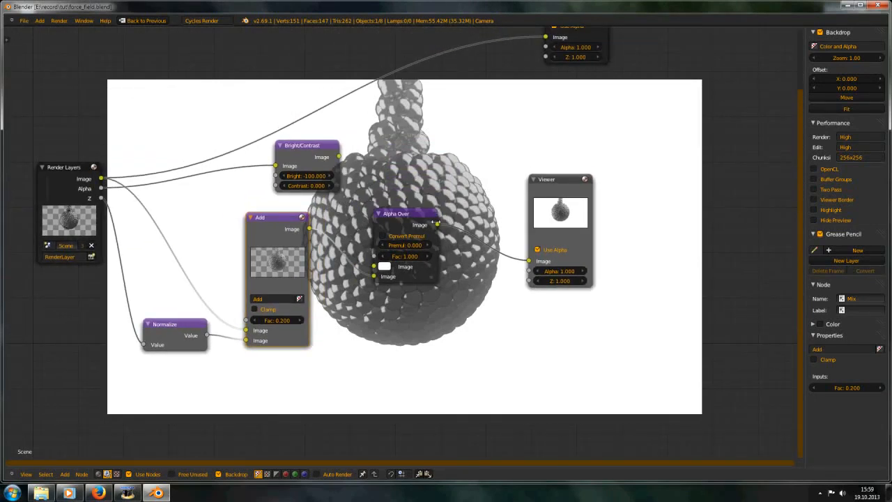
scroll(436, 224, "down", 2)
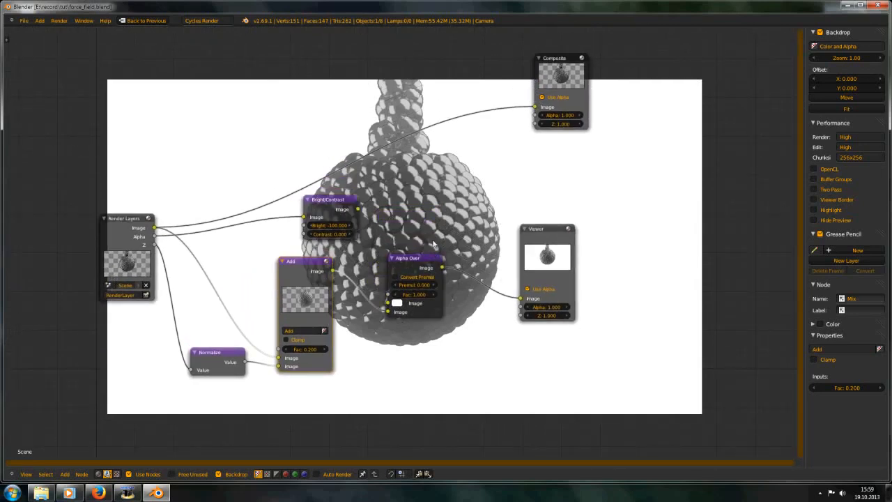
scroll(432, 244, "up", 3)
left_click_drag(300, 223, 290, 172)
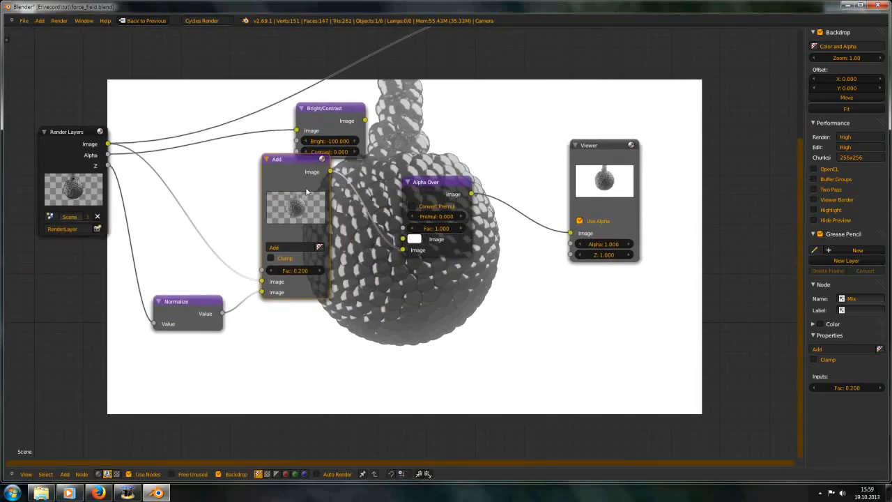
scroll(209, 296, "up", 2)
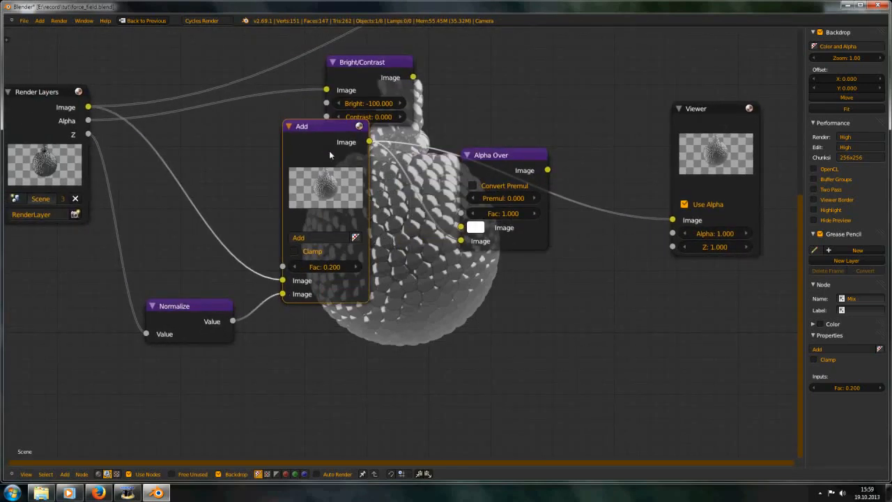
left_click_drag(320, 148, 320, 137)
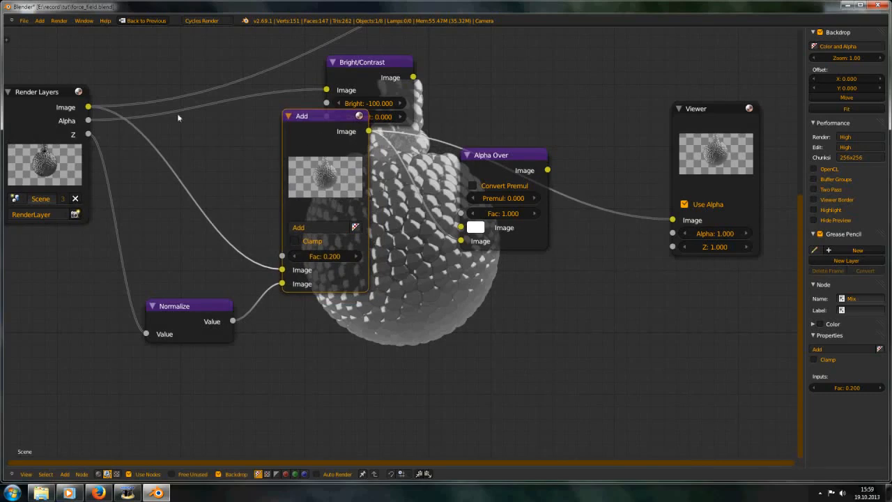
left_click(62, 121)
left_click(353, 187, "ctrl+shift")
Step: Set the Add node's factor to 0.100 and feed the Alpha Over result to the Viewer again
middle_click_drag(472, 237, 370, 142)
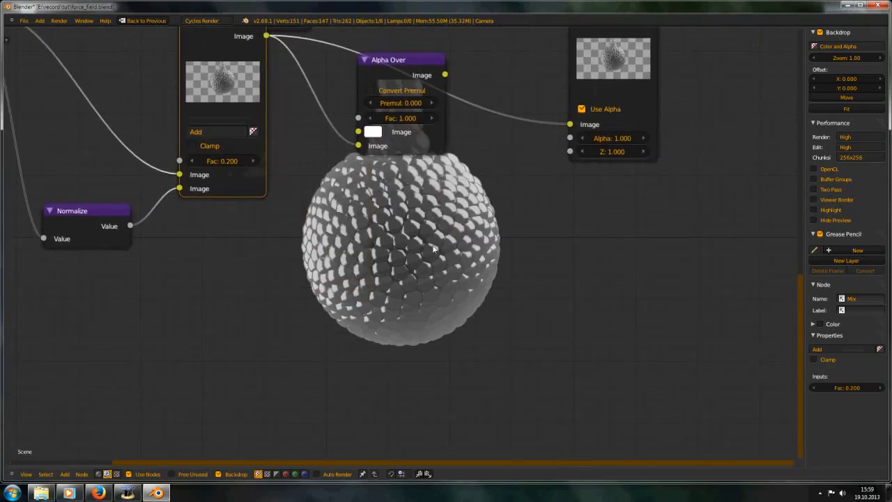
scroll(434, 248, "down", 3)
left_click(252, 236)
middle_click_drag(252, 236, 255, 275)
left_click(414, 195, "ctrl+shift")
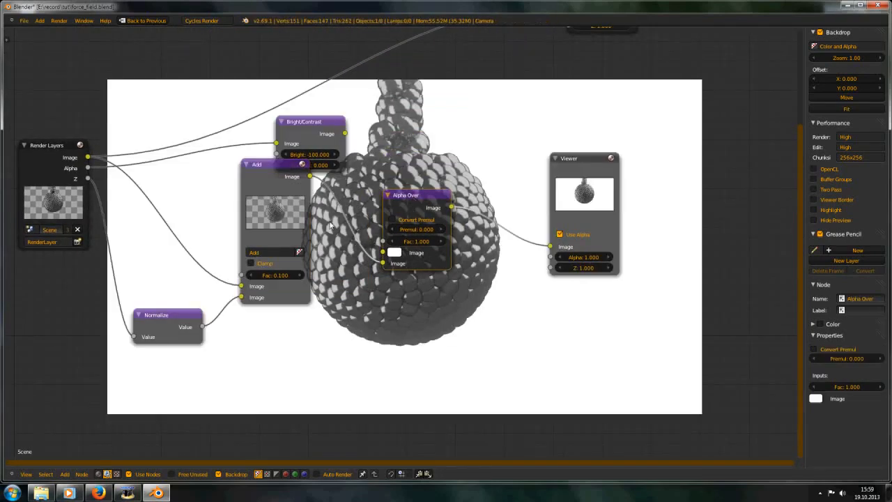
left_click_drag(288, 176, 282, 196)
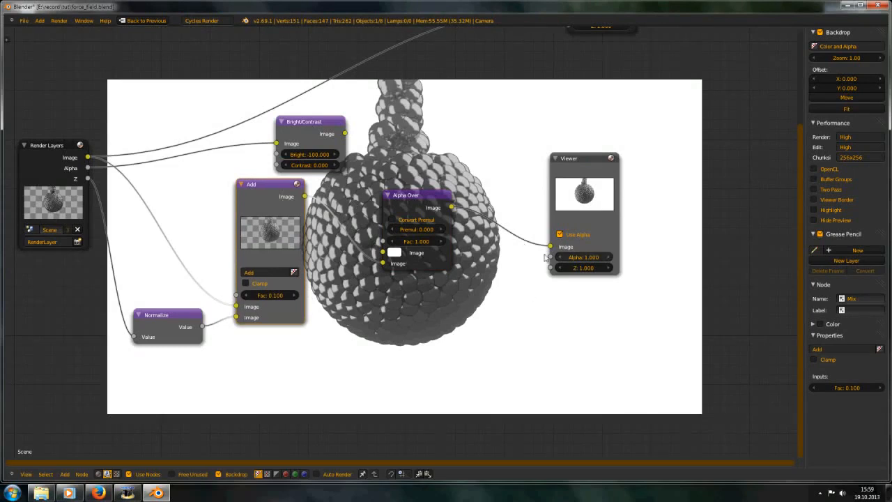
Step: Switch to the media player to look at the harmonik_forcefield video as a reference, and minimize it
scroll(550, 216, "down", 1)
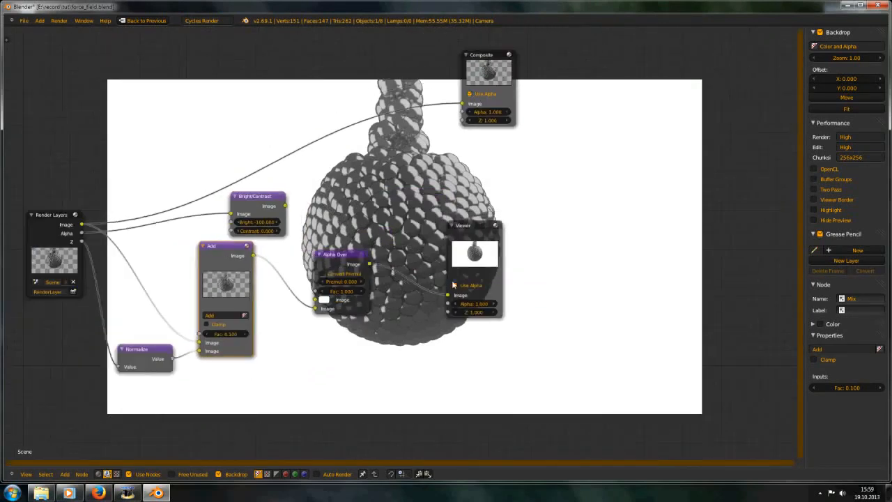
scroll(461, 298, "down", 2)
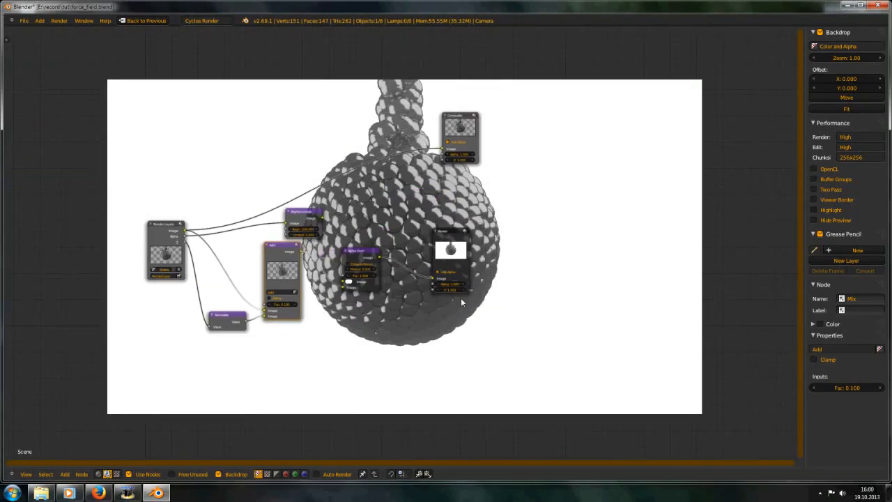
left_click(68, 493)
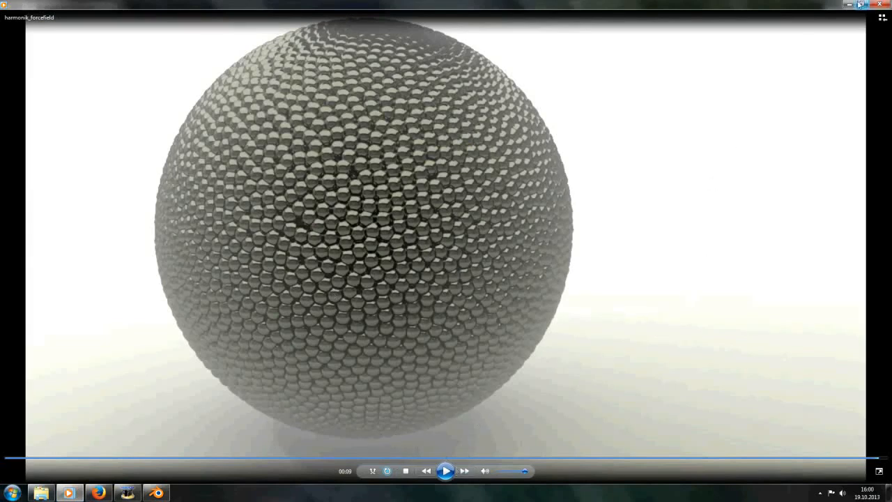
left_click(850, 4)
Step: Restore the multi-area layout and return from the render result to a 3D view of the whole scene
key("ctrl+Up")
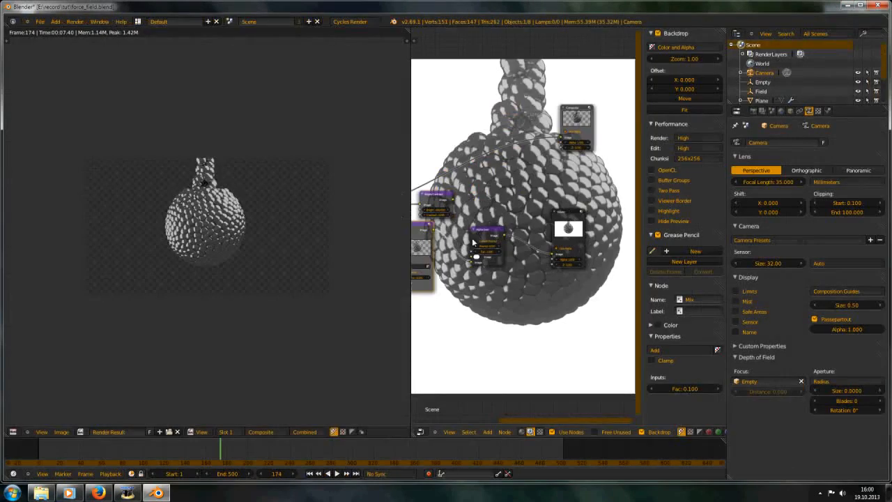
key("Escape")
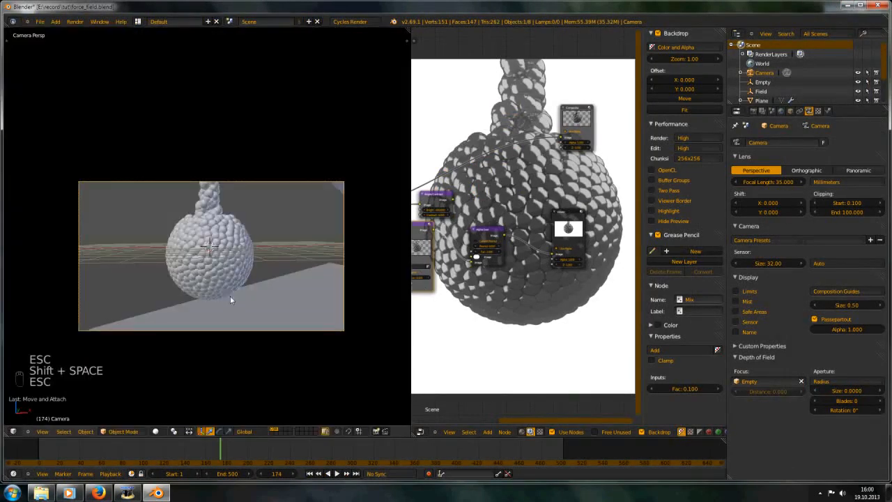
scroll(241, 216, "down", 5)
middle_click_drag(241, 216, 248, 259)
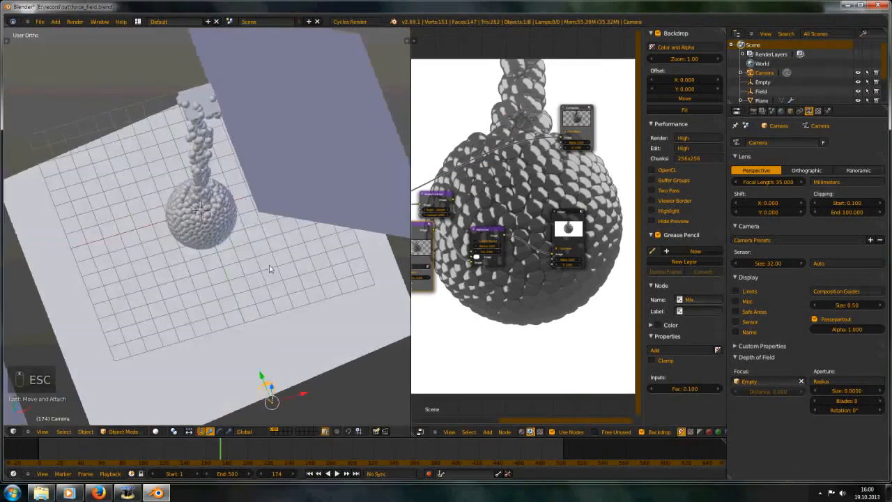
scroll(271, 269, "down", 3)
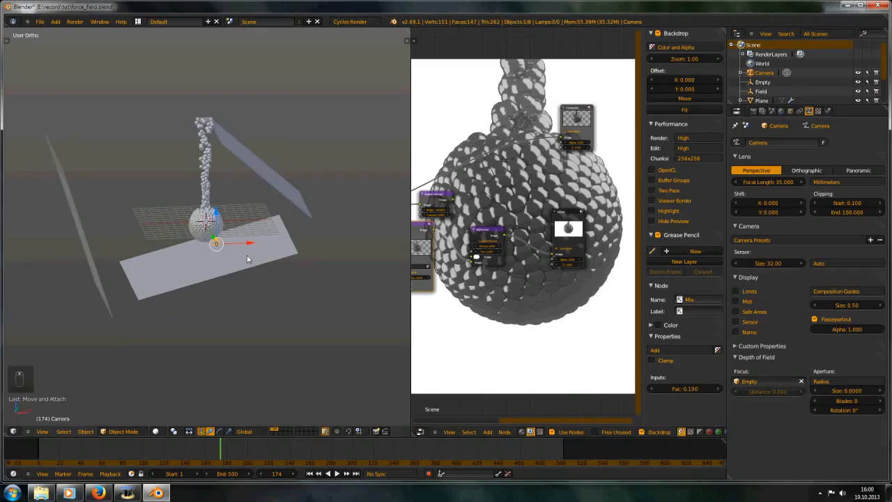
middle_click_drag(216, 242, 255, 239)
Step: Add a cube at the centre of the scene and scale it up uniformly to enclose the particle sphere
key("shift+a")
mouse_move(190, 221)
left_click(220, 231)
key("KP_1")
scroll(233, 240, "down", 4)
key("s")
left_click(386, 274)
key("s")
left_click(333, 268)
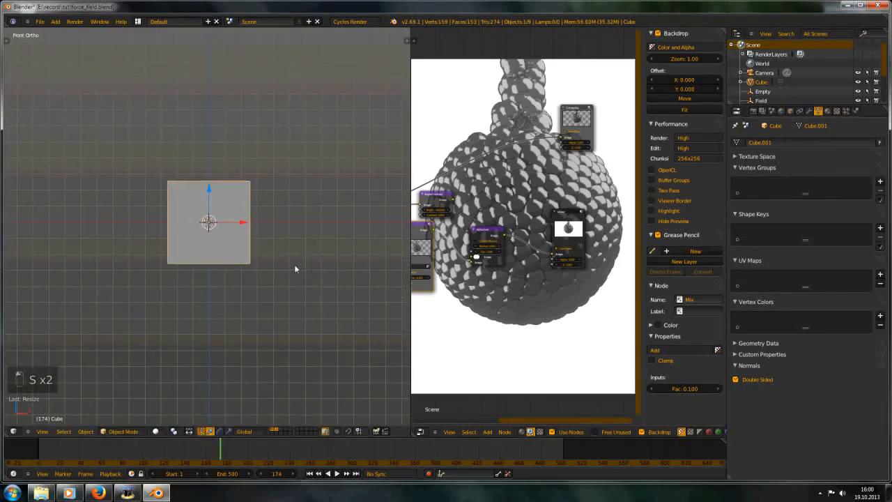
Step: Scale the cube by about 2.46 in X and Y only, keeping its height locked
key("s")
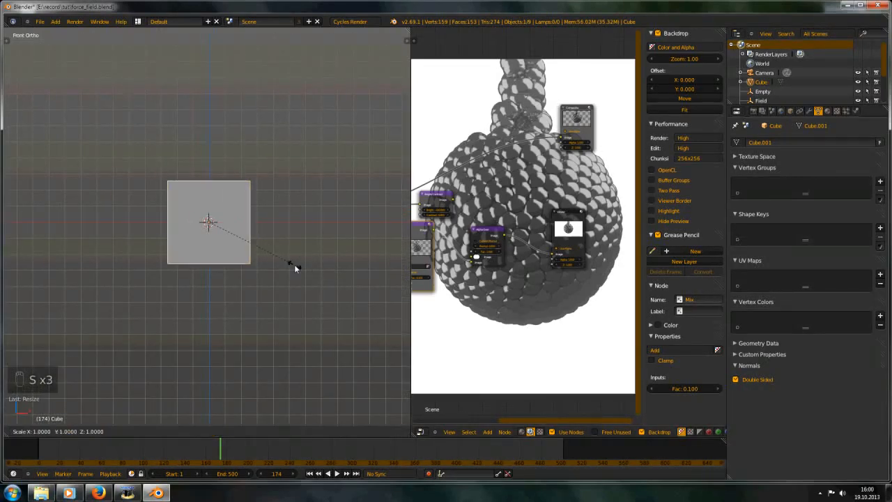
key("x")
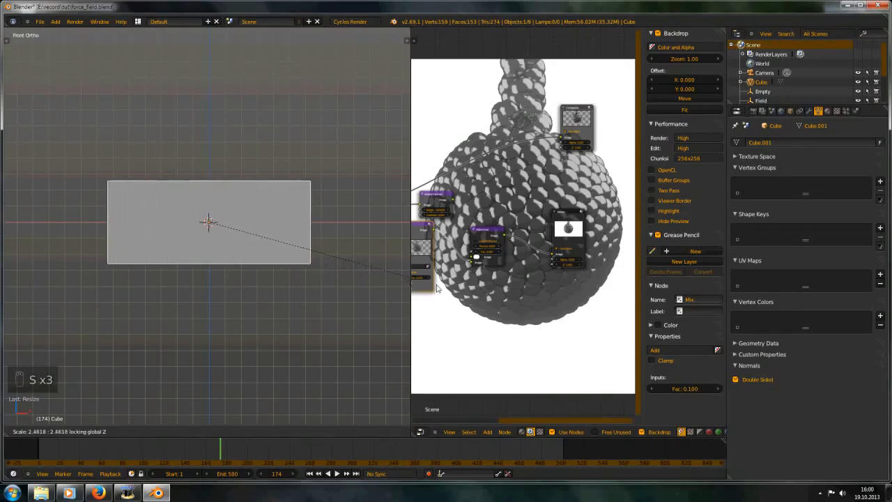
left_click(439, 288)
middle_click_drag(205, 209, 221, 250)
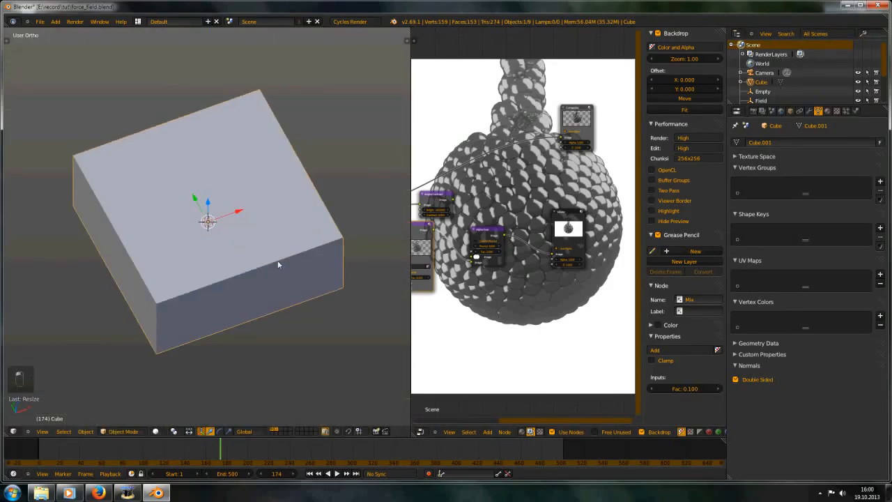
scroll(245, 283, "down", 5)
scroll(236, 215, "up", 2)
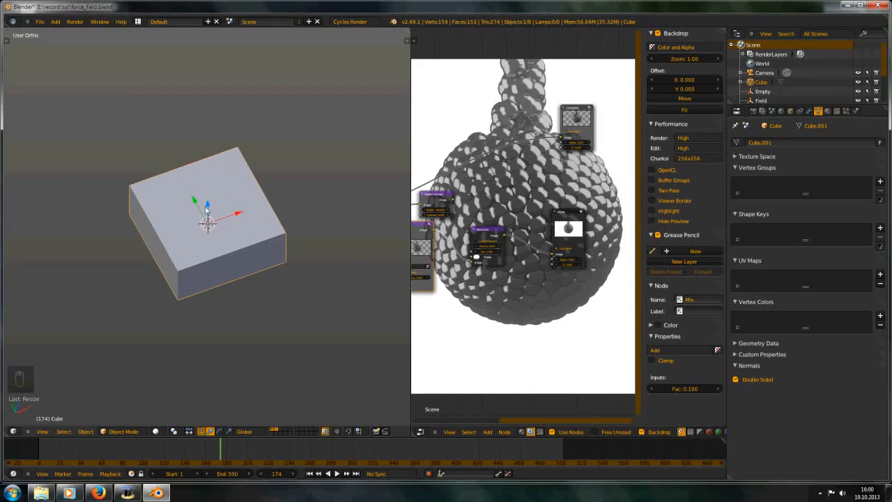
scroll(220, 252, "down", 1)
Step: Look through the camera and lower its passepartout alpha to 0.704
key("KP_0")
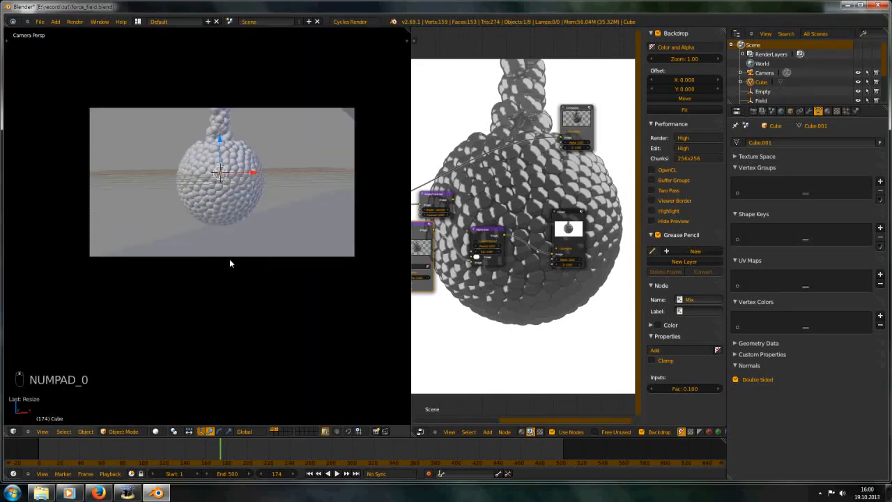
middle_click_drag(227, 230, 215, 258, "shift")
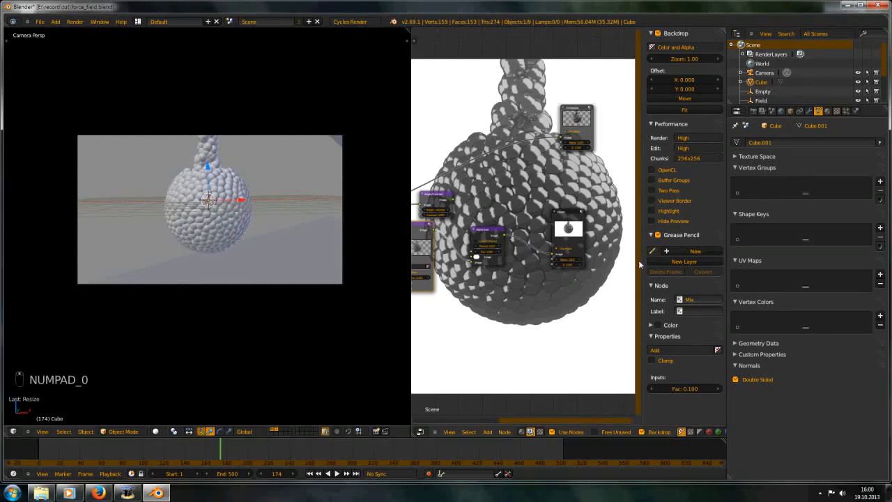
right_click(343, 188)
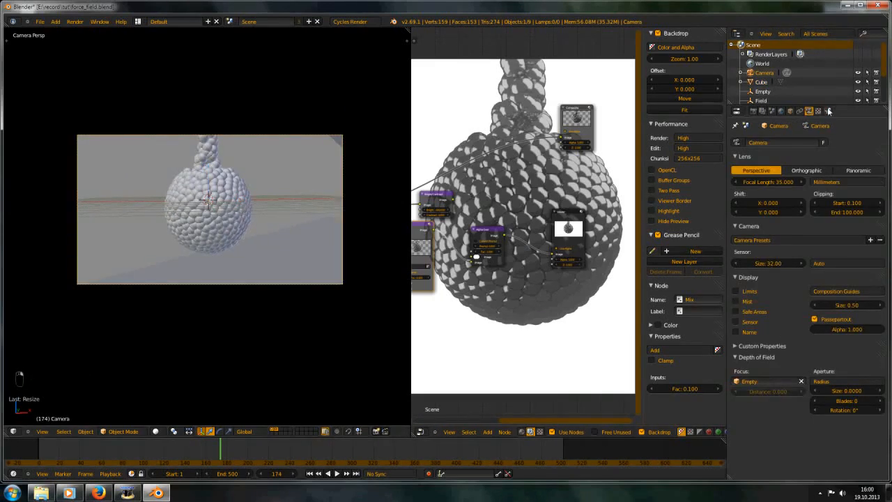
left_click_drag(850, 329, 821, 328)
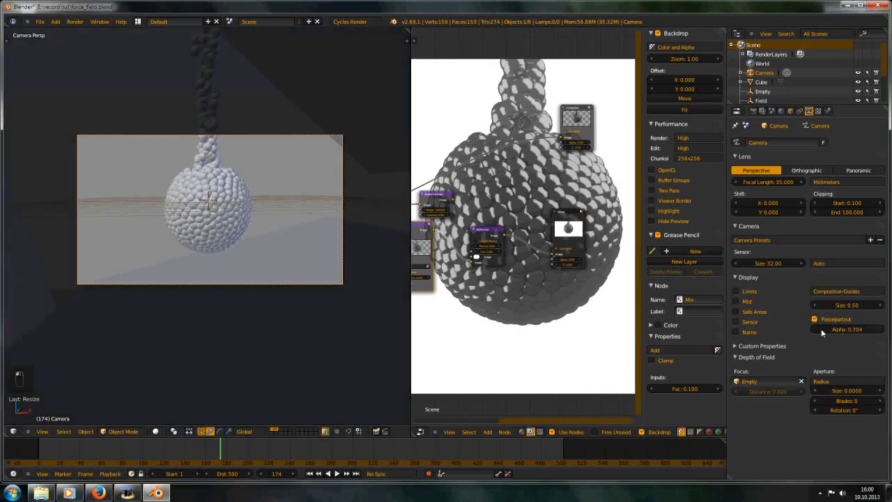
Step: Raise the surrounding cube along the Z axis until its bottom lies just below the grid floor
right_click(197, 211)
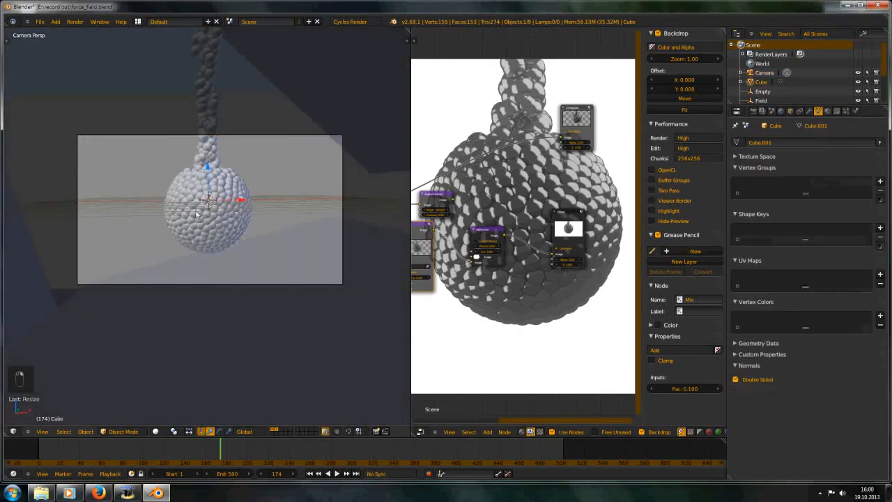
scroll(208, 184, "down", 2)
key("g")
key("z")
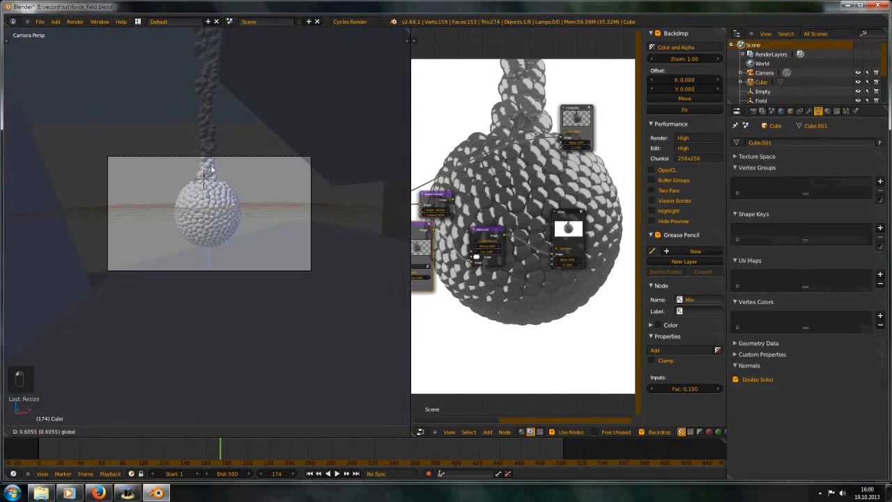
left_click_drag(213, 285, 255, 12)
key("g")
key("z")
left_click(242, 44)
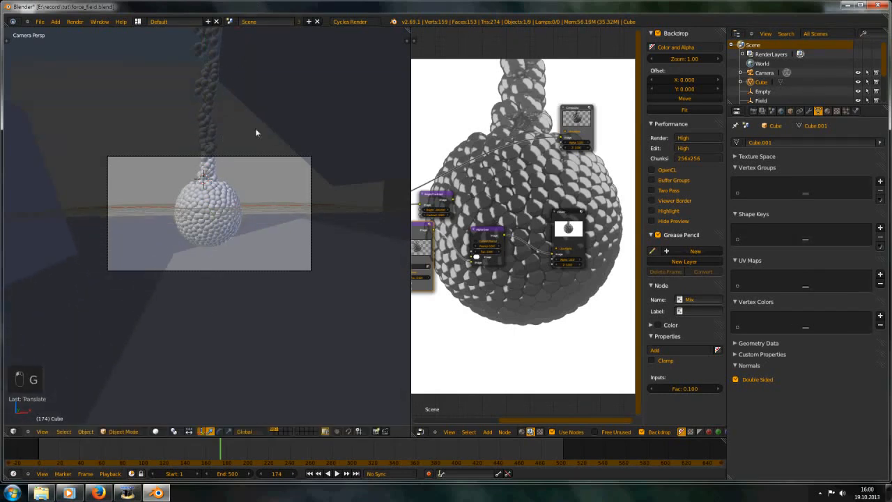
key("g")
key("g")
key("z")
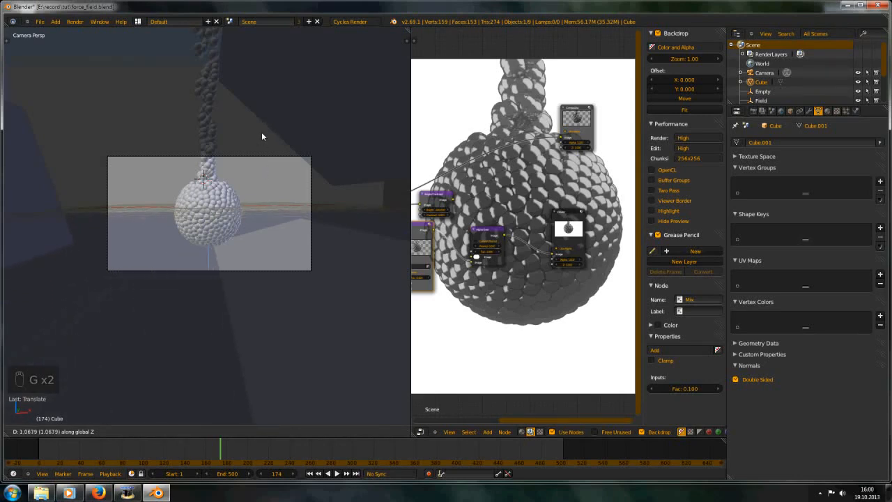
left_click(280, 260)
Step: Rotate the floor plane beneath the particle sphere to face the camera squarely and shift it under the sphere
right_click(314, 284)
key("r")
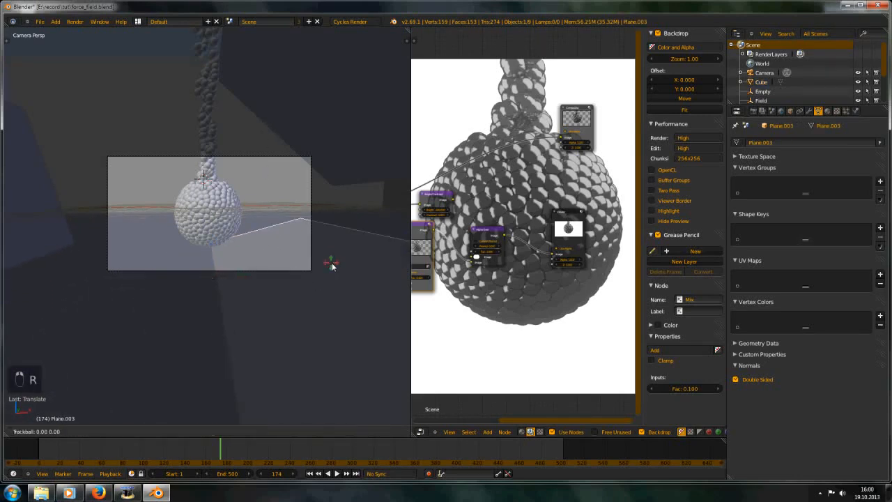
left_click(350, 294)
left_click_drag(218, 248, 211, 247)
left_click(157, 432)
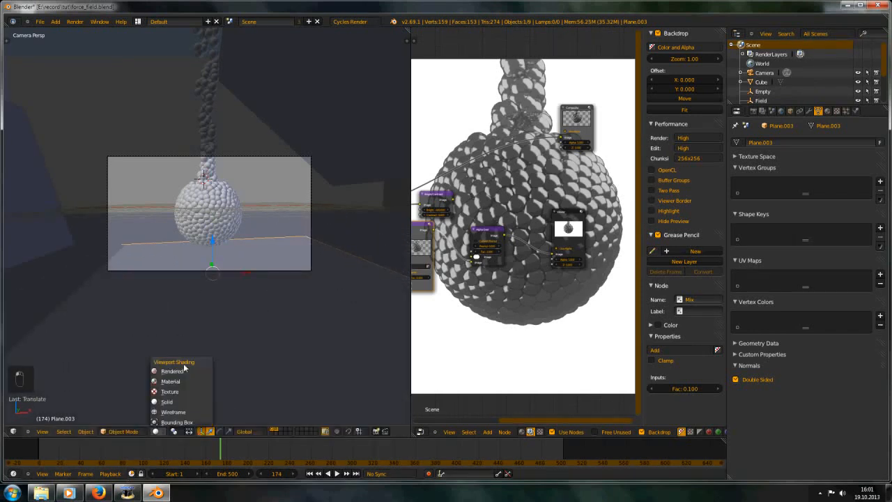
Step: Enter edit mode on the surrounding cube, view it whole in orthographic projection, and deselect all its geometry
right_click(122, 170)
key("Tab")
scroll(161, 186, "down", 3)
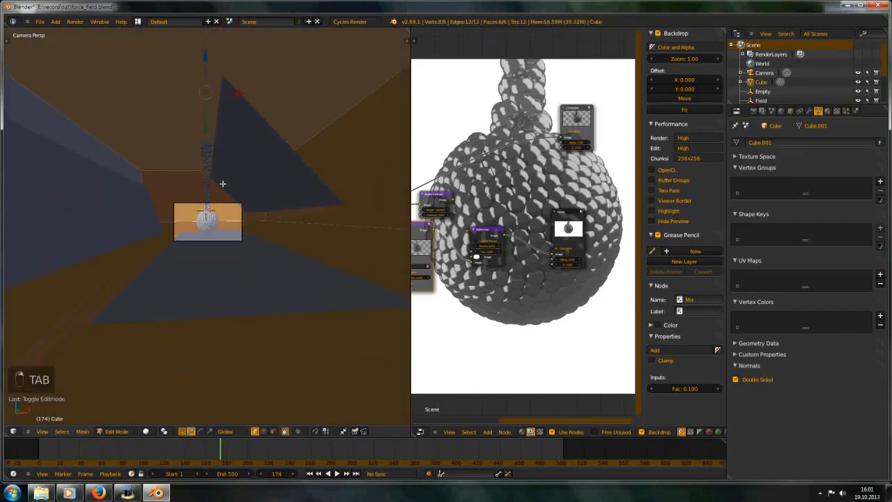
key("KP_Decimal")
key("KP_5")
scroll(208, 221, "down", 3)
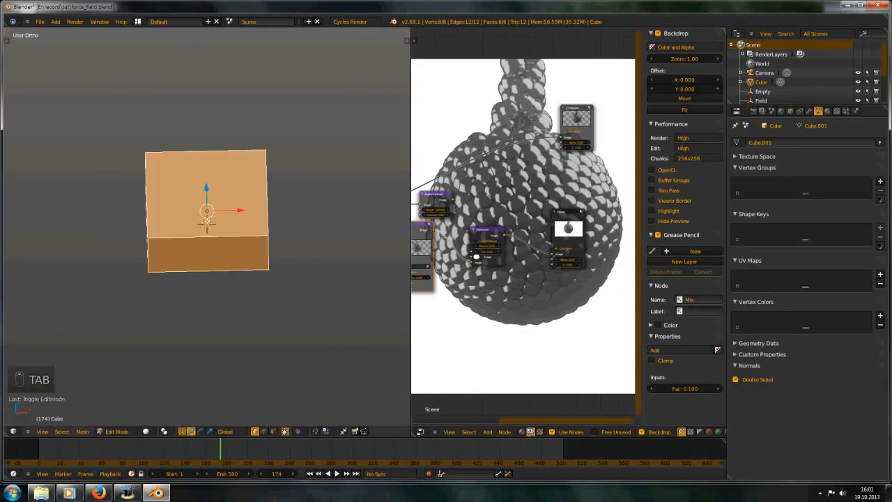
key("a")
key("a")
middle_click_drag(208, 220, 290, 214)
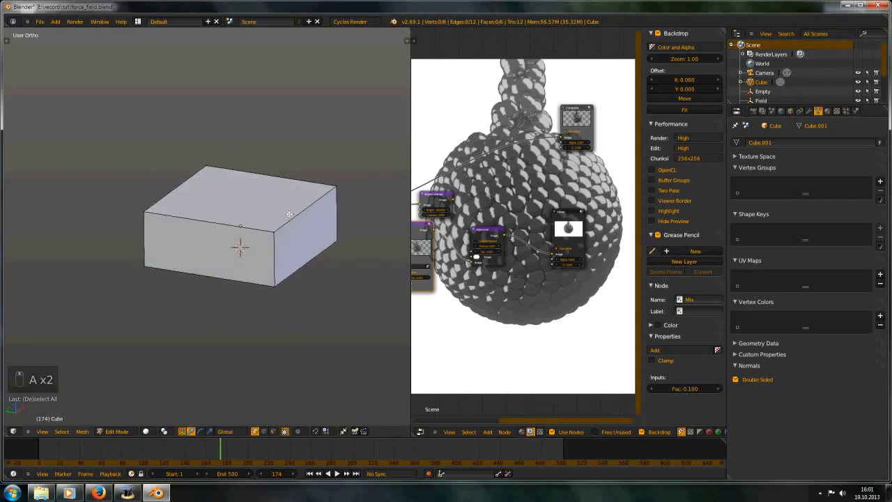
Step: Switch to face selection and delete the cube's top face
scroll(282, 249, "up", 4)
key("ctrl+Tab")
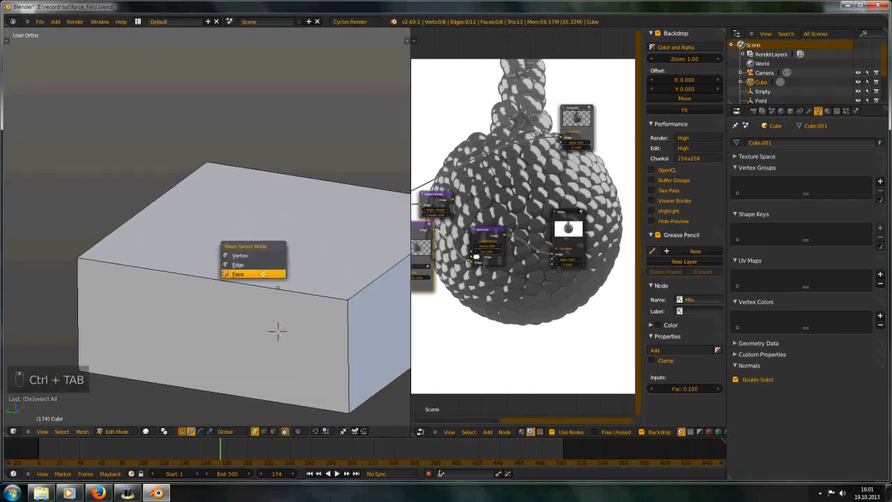
left_click(263, 274)
right_click(283, 244)
key("Delete")
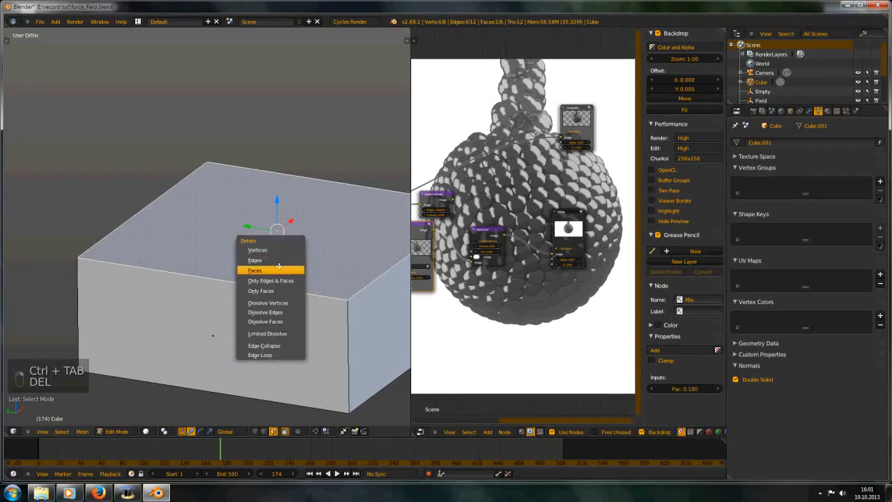
left_click(292, 266)
Step: Leave edit mode and examine the open-topped box from the front, through the camera and from above
middle_click_drag(292, 265, 312, 292)
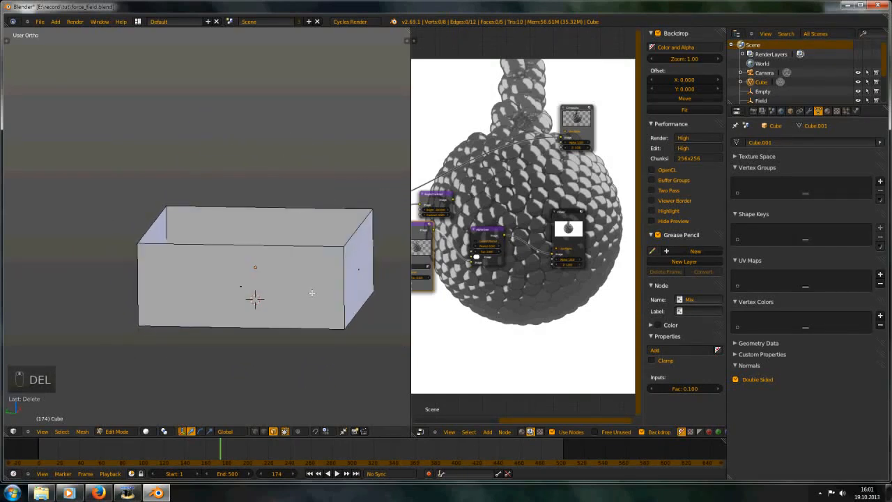
key("KP_1")
key("Tab")
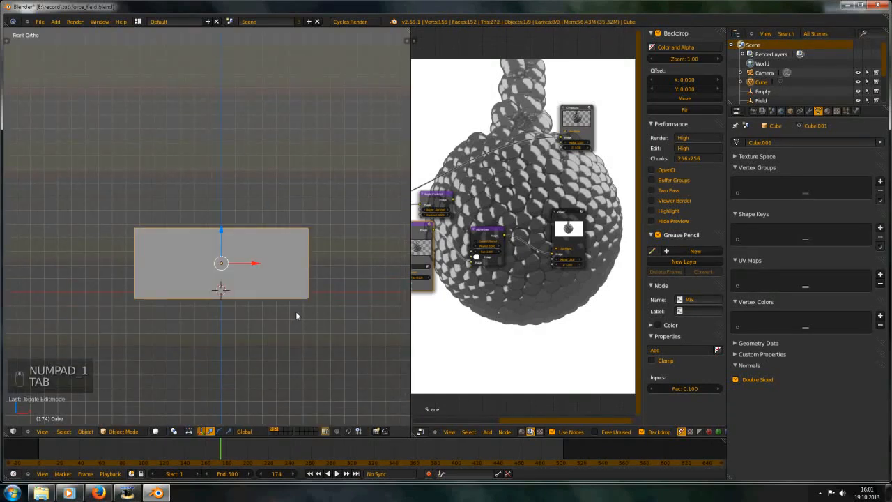
middle_click_drag(295, 311, 253, 308)
key("KP_1")
scroll(249, 268, "up", 1)
key("KP_0")
scroll(256, 309, "up", 4)
scroll(256, 309, "down", 4)
middle_click_drag(254, 239, 271, 301)
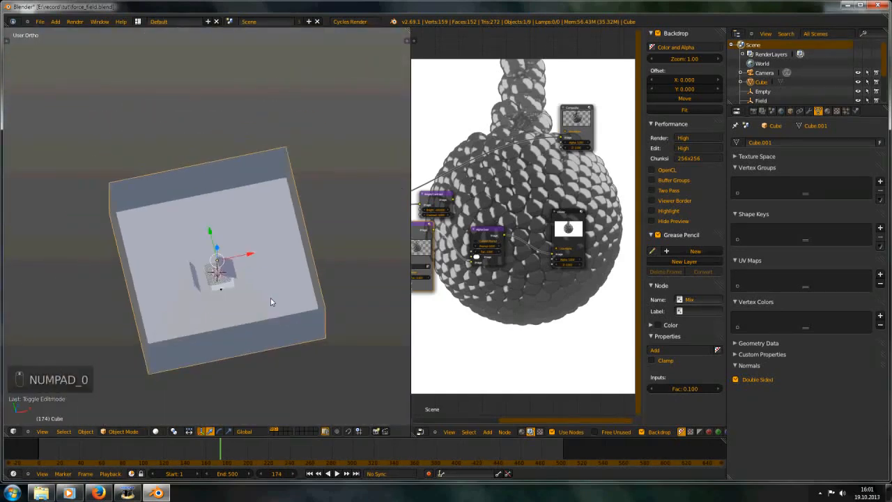
Step: Return the open box to edit mode with vertex selection and view one of its inner corners
key("Tab")
key("ctrl+Tab")
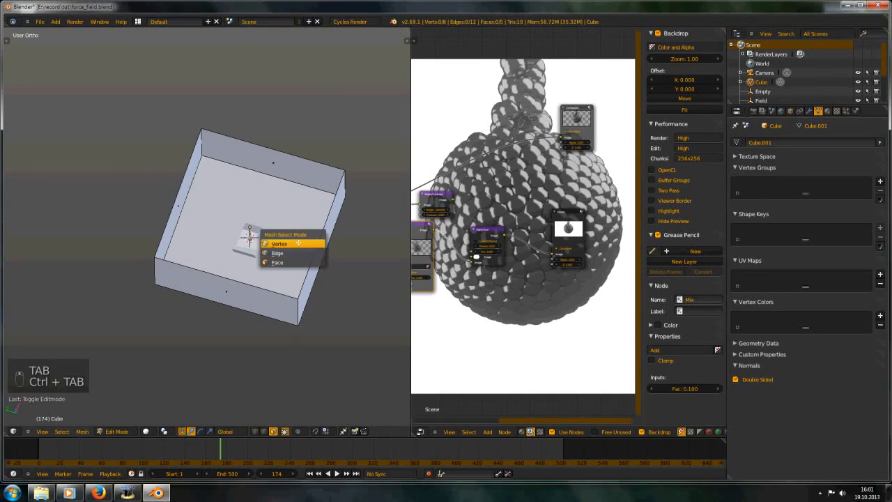
left_click(292, 243)
middle_click_drag(275, 204, 275, 244, "shift")
mouse_move(247, 195)
middle_mouse_down()
mouse_move(268, 180)
mouse_move(255, 177)
mouse_move(262, 168)
mouse_move(252, 163)
mouse_move(245, 189)
middle_mouse_up()
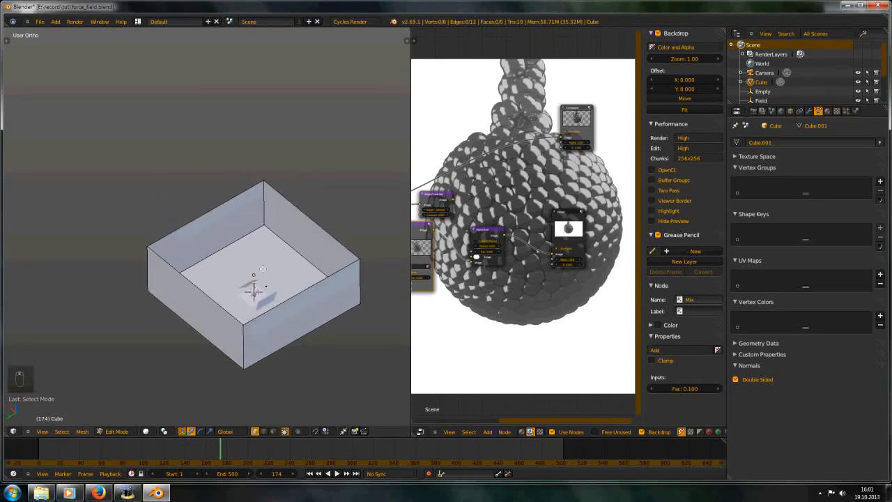
scroll(230, 249, "up", 3)
middle_click_drag(244, 253, 272, 265)
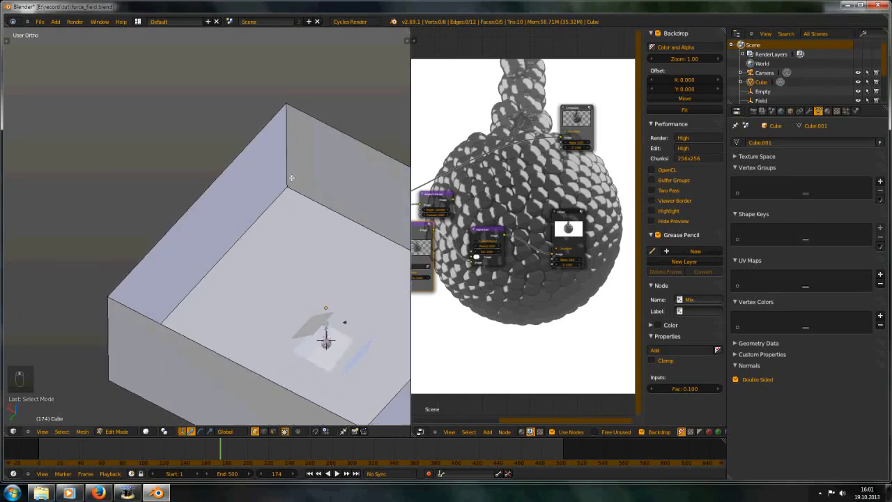
Step: Bevel the vertical edge at this inner corner of the box with 3 segments and an offset of about 0.18
scroll(272, 265, "down", 1)
right_click(260, 204)
right_click(266, 134, "shift")
middle_click_drag(280, 231, 263, 243)
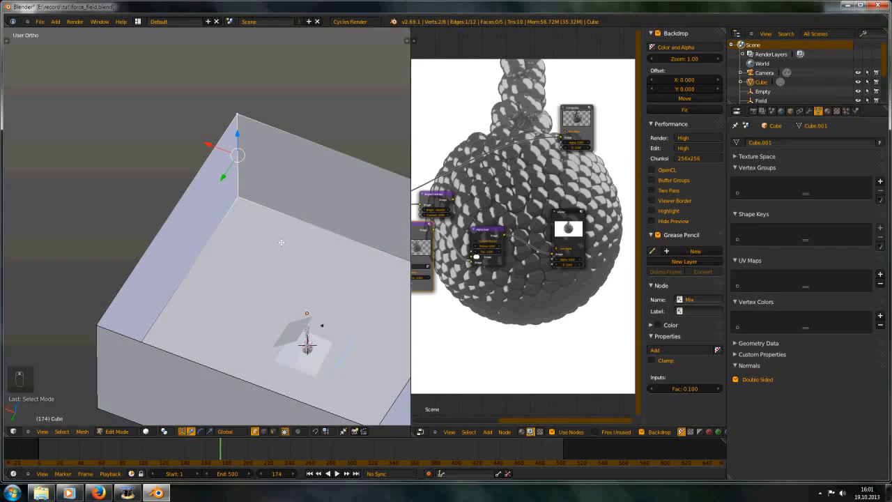
key("ctrl+b")
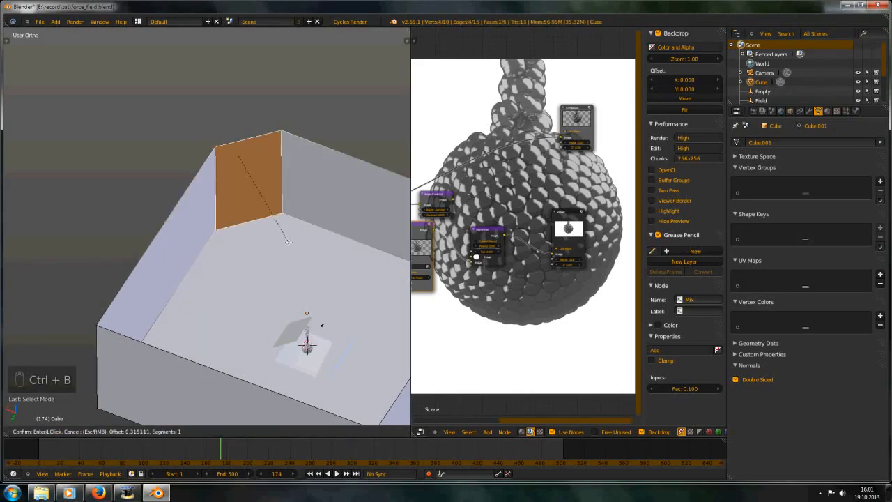
scroll(288, 241, "up", 2)
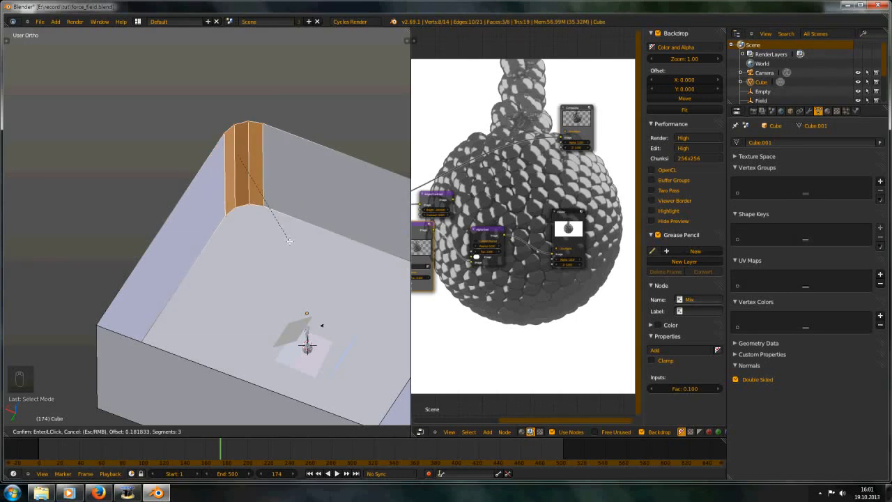
left_click(289, 241)
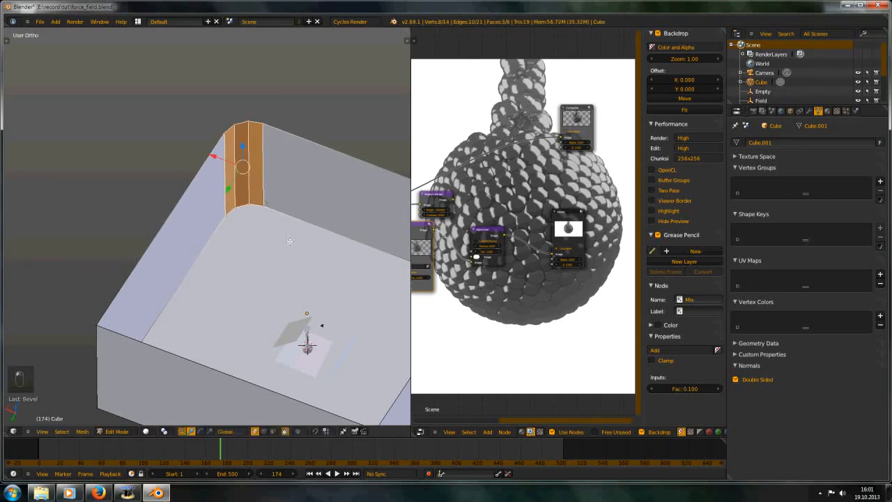
Step: Repeat the same bevel on the three remaining vertical corner edges of the box
middle_click_drag(290, 240, 154, 167)
right_click(147, 104)
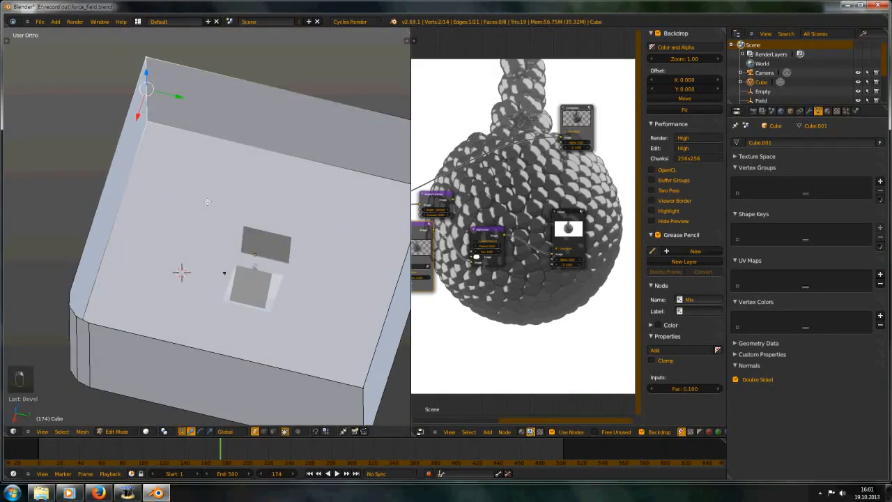
key("shift+r")
middle_click_drag(213, 216, 185, 232)
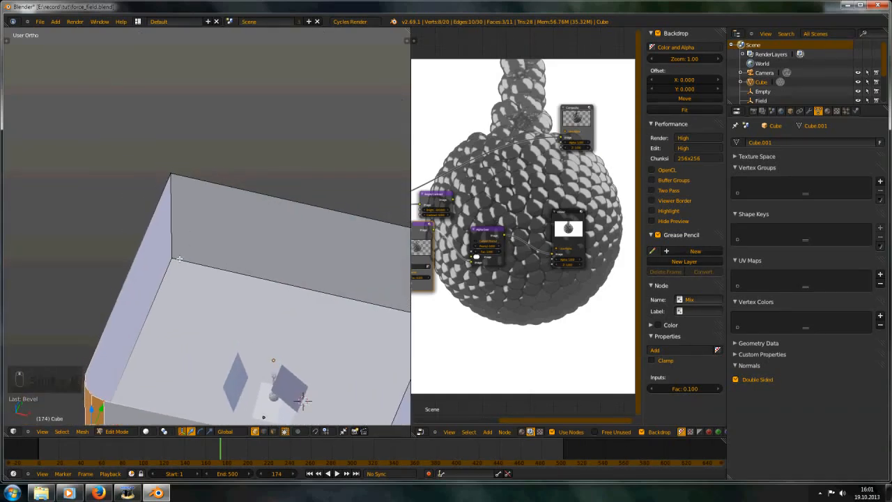
right_click(180, 258)
right_click(175, 176, "shift")
key("shift+r")
middle_click_drag(223, 255, 221, 230)
right_click(205, 254)
right_click(212, 156, "shift")
key("shift+r")
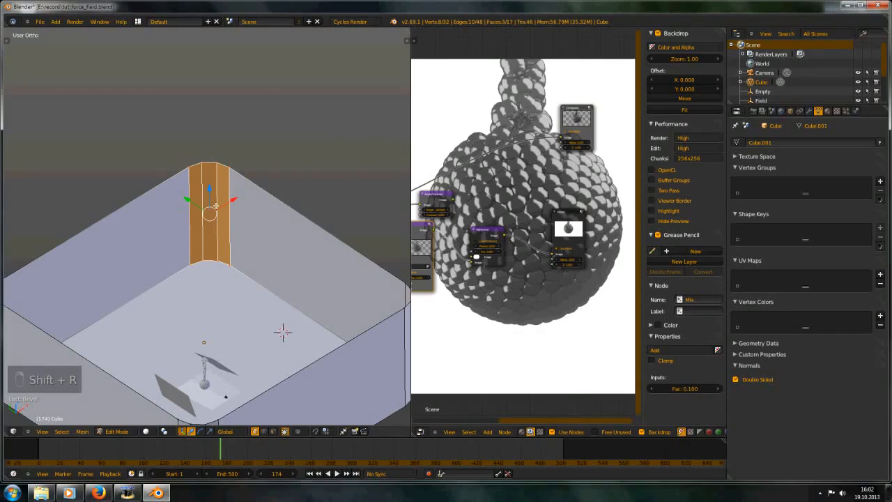
Step: Select the edge loop around the box's floor and repeat the bevel on it
right_click(249, 295)
scroll(248, 295, "down", 4)
middle_click_drag(248, 295, 234, 328)
key("shift+r")
scroll(271, 300, "up", 3)
scroll(272, 291, "down", 3)
Step: Leave edit mode and apply smooth shading to the box
key("Tab")
key("t")
left_click(21, 148)
key("t")
Step: View the scene through the camera and render frame 174
key("KP_0")
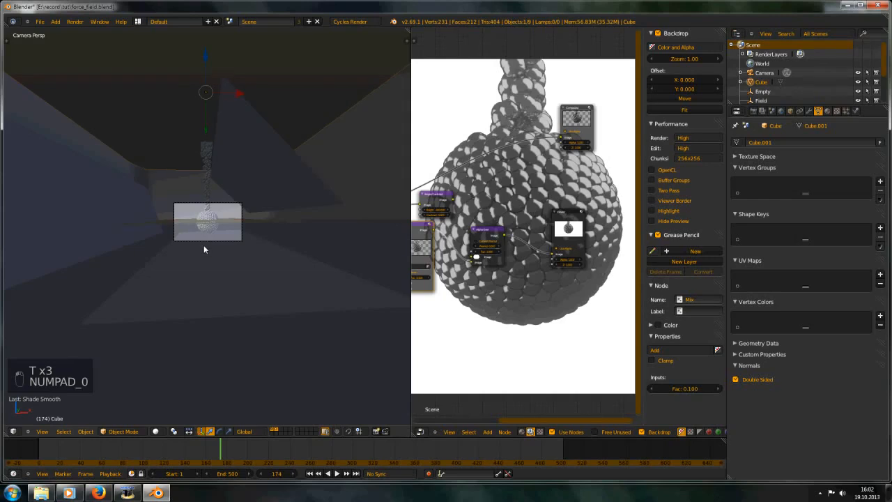
scroll(203, 245, "up", 5)
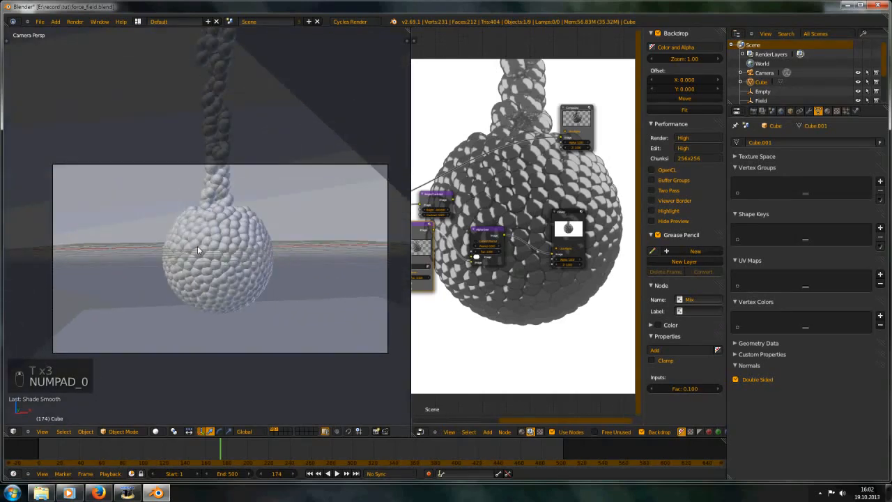
key("F12")
scroll(246, 263, "down", 2)
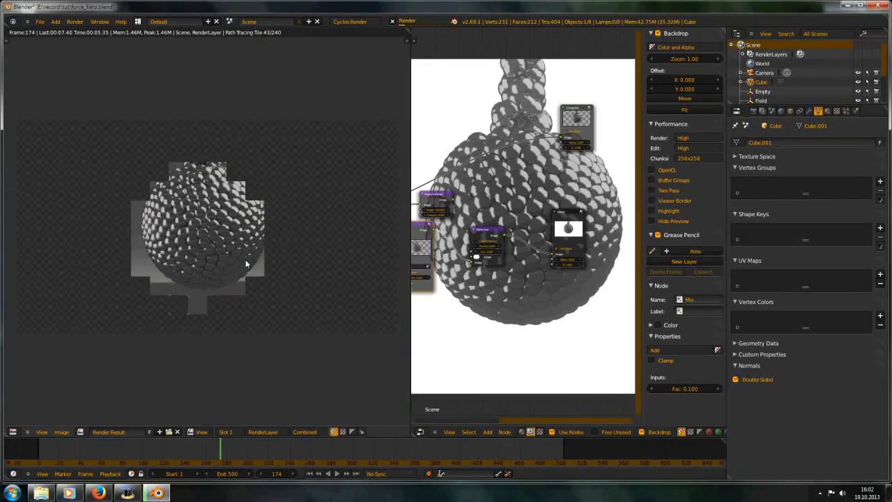
Step: Set the render performance tile size to 640 in X and 720 in Y
left_click(762, 112)
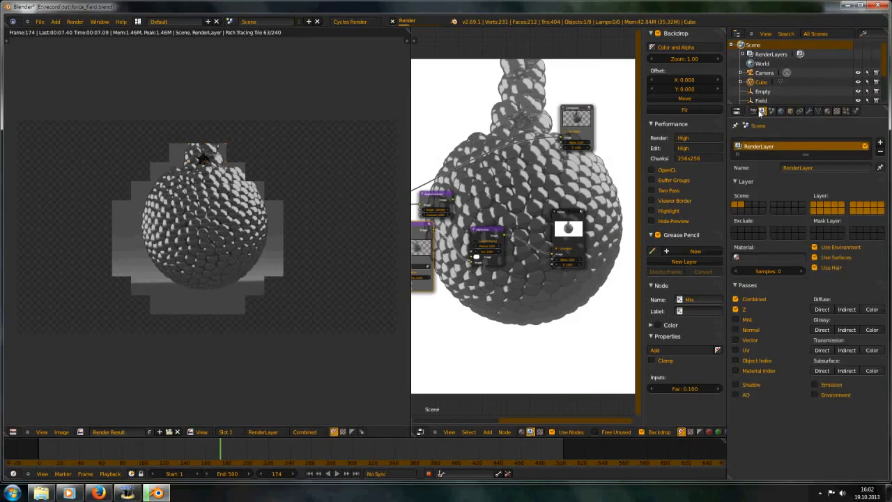
left_click(753, 112)
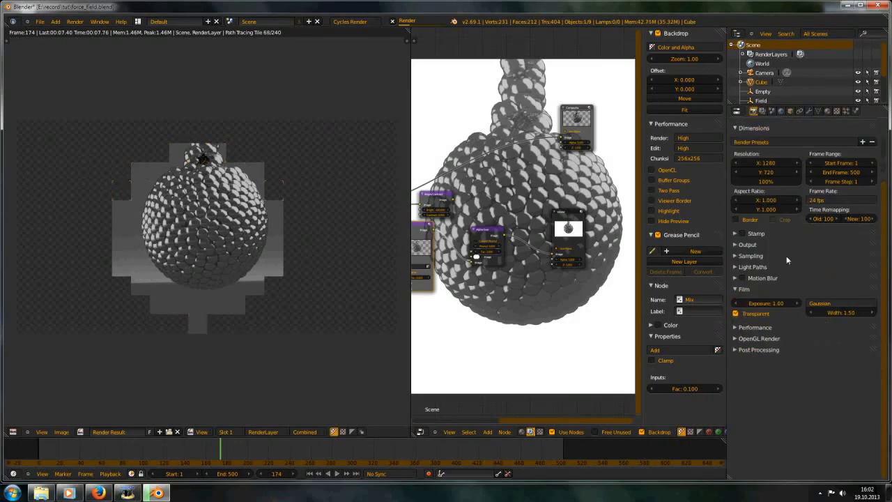
left_click(754, 326)
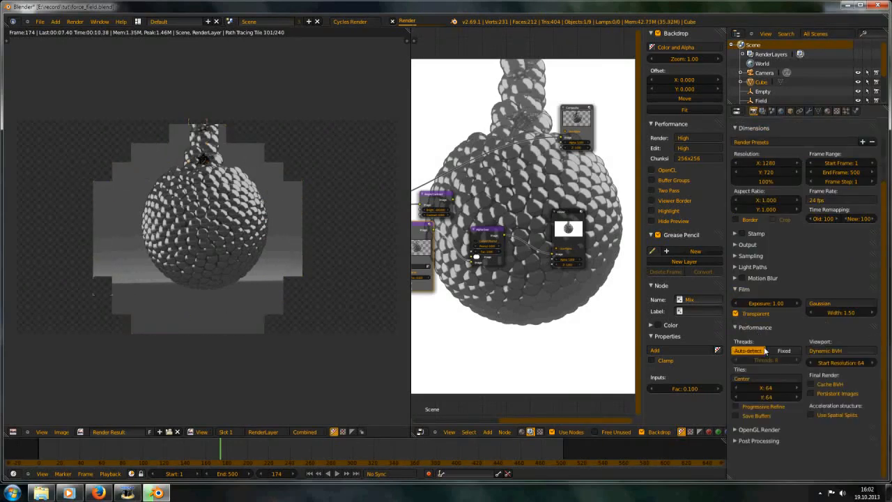
left_click(766, 388)
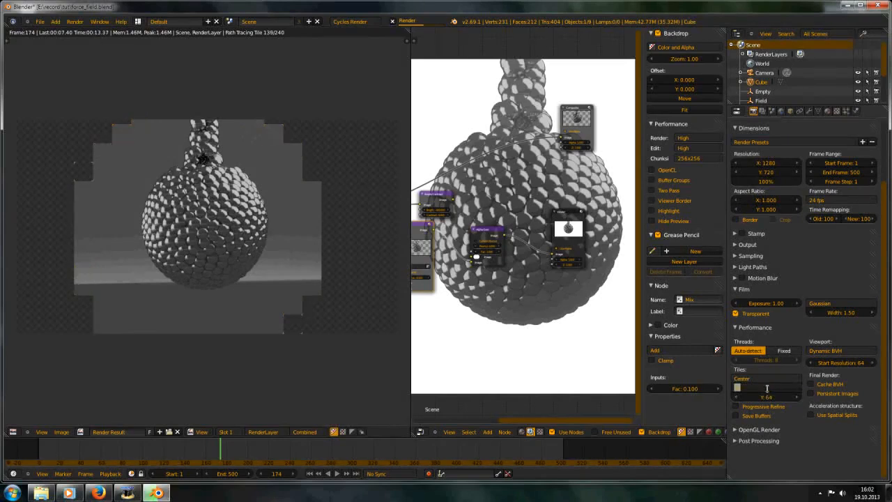
type("6")
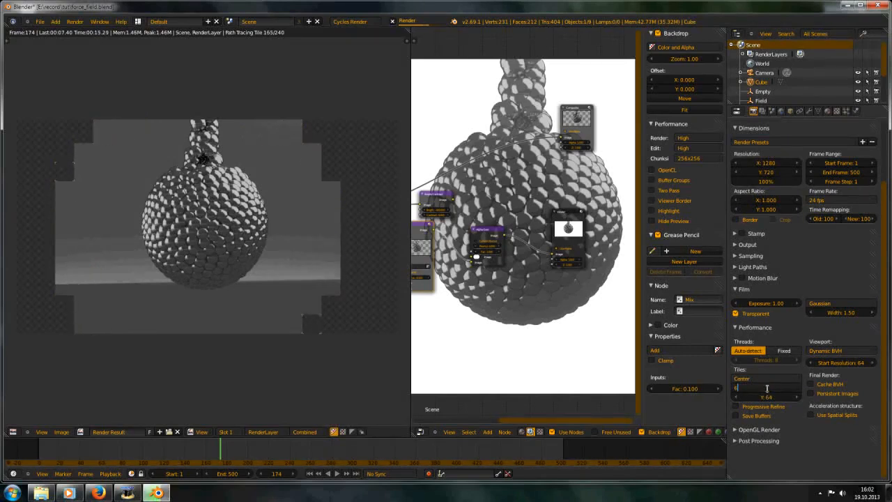
type("40")
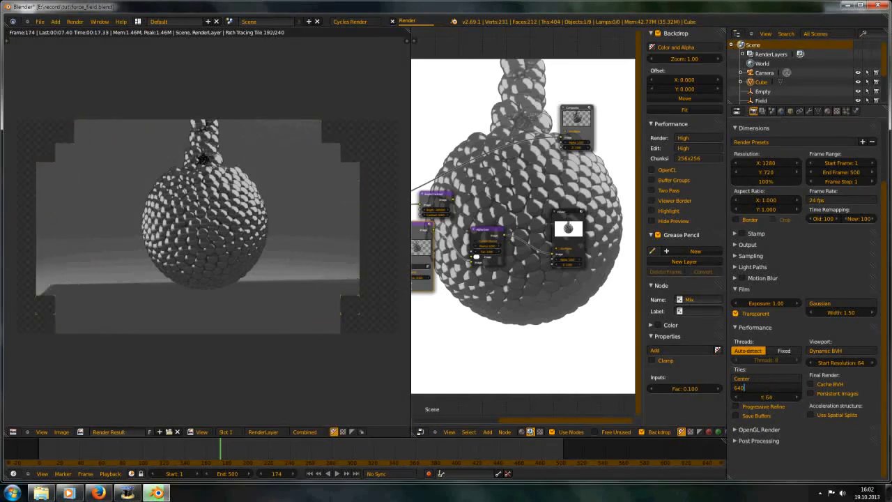
key("Return")
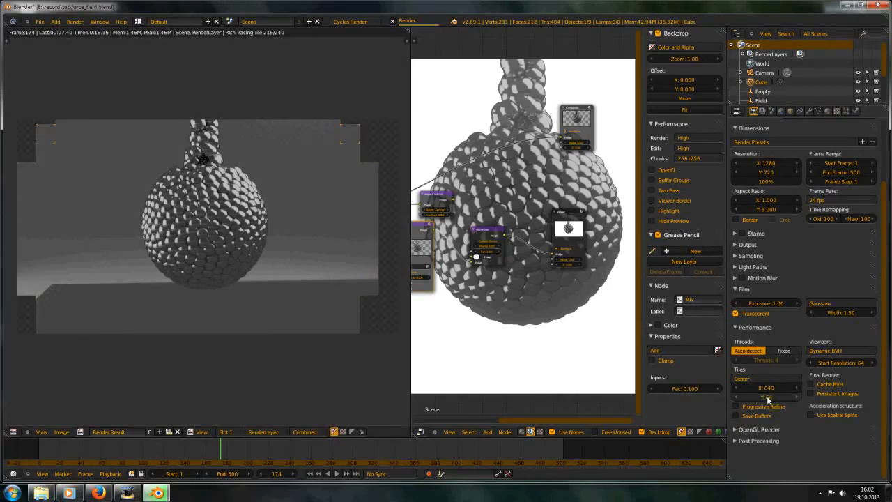
left_click(767, 397)
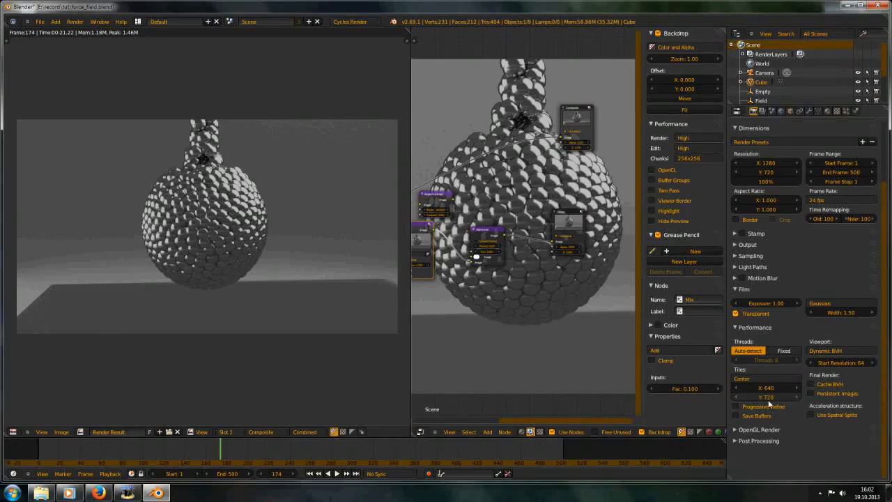
Step: Enlarge the node editor to full size and delete the Alpha Over and Mix nodes from the compositing tree
scroll(378, 266, "up", 4)
scroll(379, 266, "down", 3)
key("shift+space")
scroll(453, 296, "up", 2)
middle_click_drag(452, 296, 491, 303)
left_click(385, 273)
scroll(386, 274, "up", 2)
key("x")
middle_click_drag(332, 270, 349, 247)
left_click(237, 257)
key("x")
Step: Move the Normalize node close to Render Layers and preview its depth output in the Viewer
left_click_drag(158, 369, 170, 269)
left_click(179, 274, "ctrl+shift")
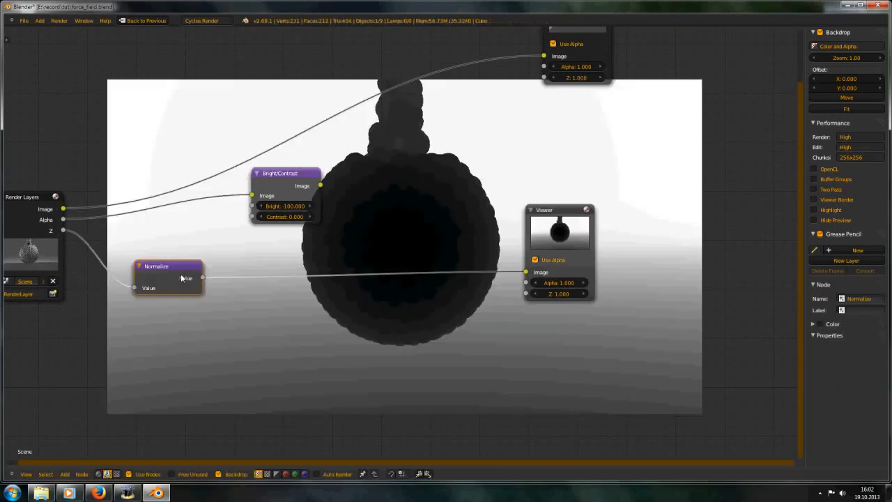
middle_click_drag(518, 210, 501, 244)
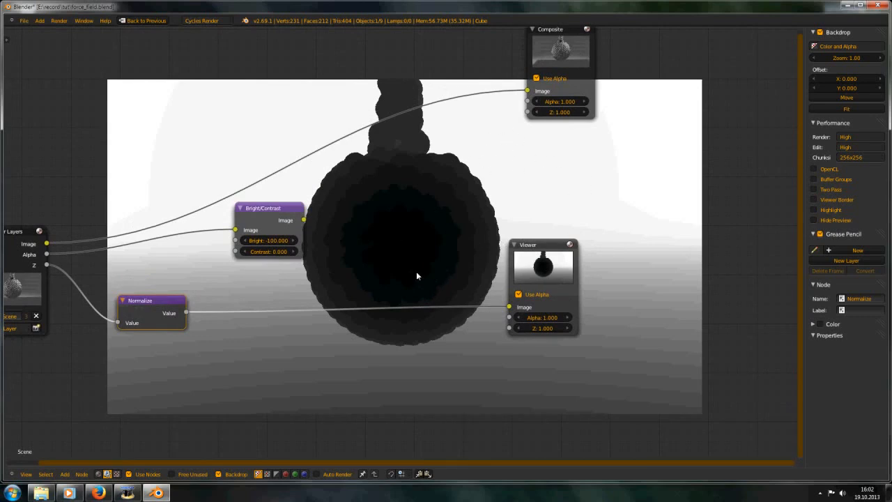
middle_click_drag(416, 276, 335, 254)
middle_click_drag(411, 265, 492, 275)
Step: Delete the Bright/Contrast node from the compositing tree
right_click(262, 218)
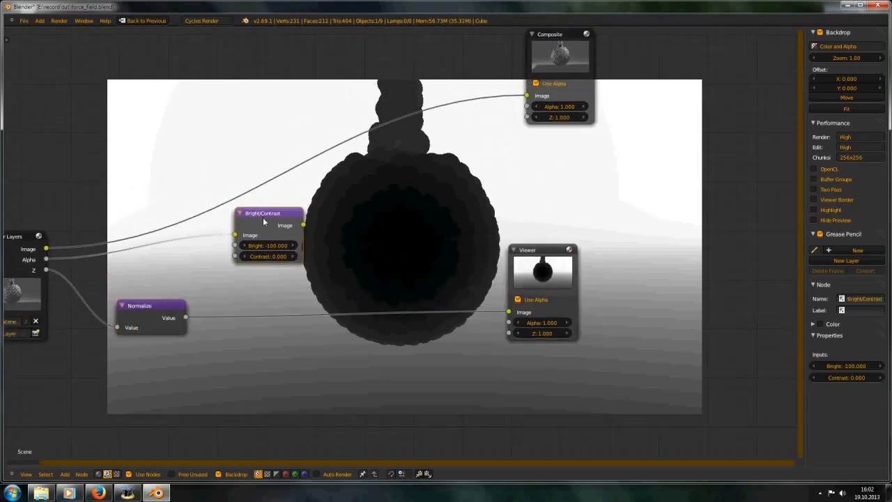
key("x")
middle_click_drag(210, 223, 245, 253)
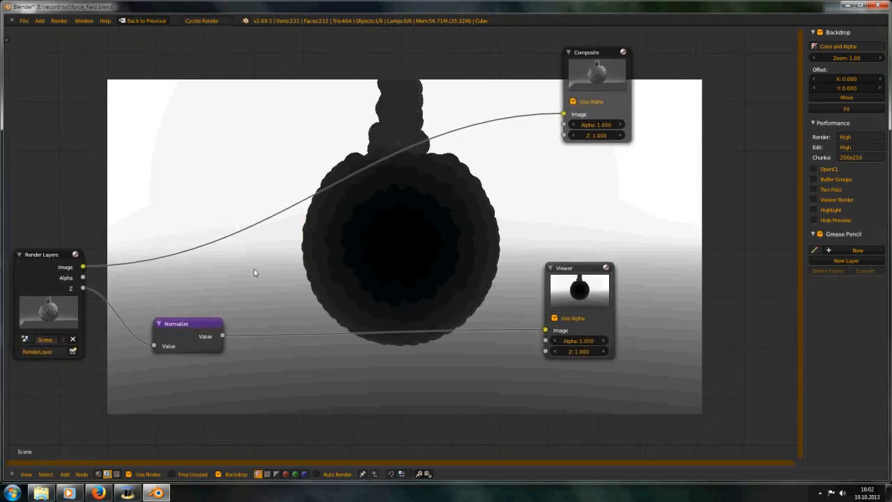
Step: Insert a Mix node on the link between the Render Layers image and Composite, and preview it in the Viewer
key("shift+a")
mouse_move(248, 296)
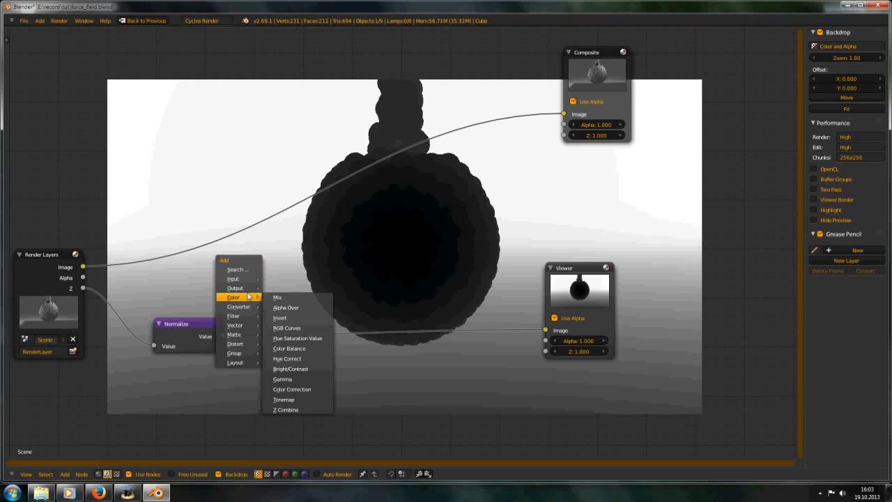
left_click(277, 297)
left_click(329, 192)
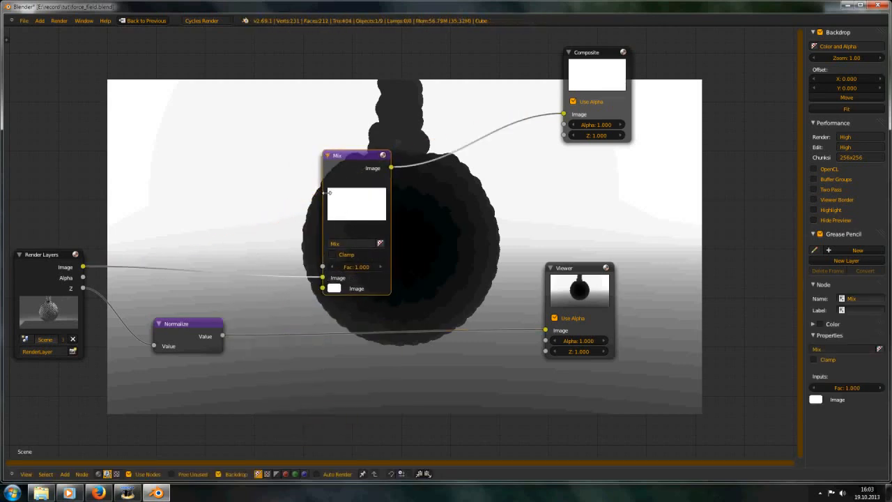
left_click(366, 216, "ctrl+shift")
Step: Connect the Normalize node's Value output to the Fac input of the Mix node
left_click_drag(176, 335, 323, 267)
mouse_move(361, 258)
middle_mouse_down()
mouse_move(361, 235)
mouse_move(353, 258)
middle_mouse_up()
scroll(353, 263, "up", 4)
middle_click_drag(307, 300, 350, 277)
scroll(350, 258, "down", 6)
middle_click_drag(352, 200, 317, 239)
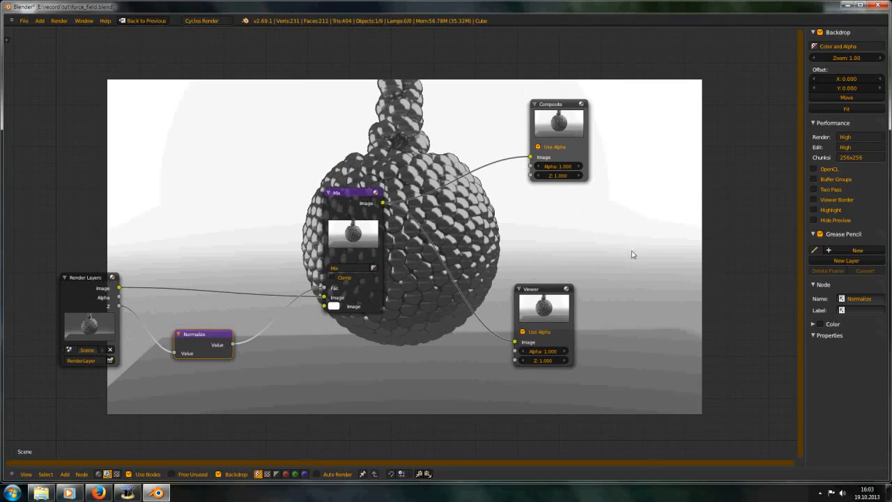
Step: Move the Mix node up and insert an RGB Curves node on the link from Normalize to the Mix factor
scroll(390, 230, "up", 2)
left_click_drag(419, 201, 435, 154)
middle_click_drag(280, 328, 276, 301)
key("shift+a")
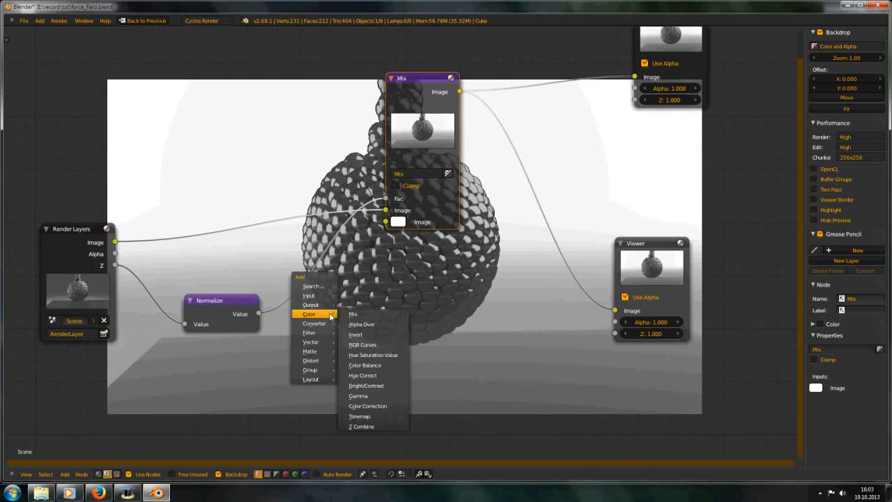
mouse_move(321, 314)
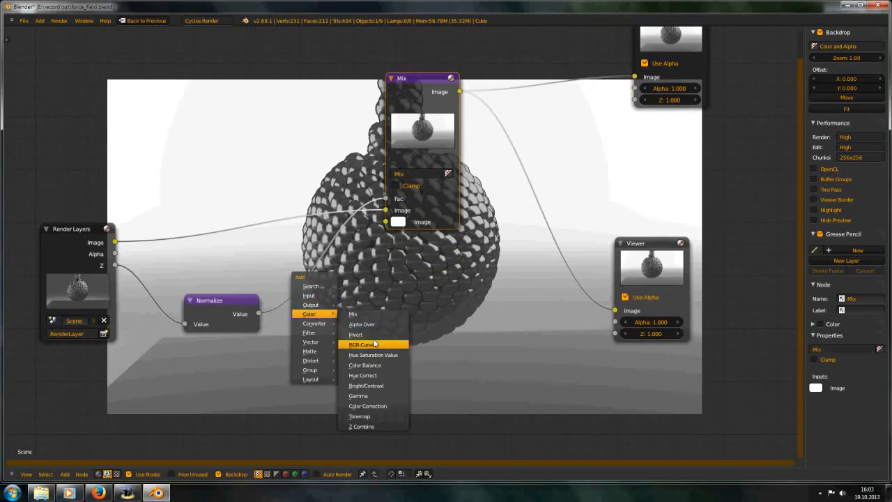
left_click(363, 344)
left_click(344, 313)
scroll(335, 303, "up", 2)
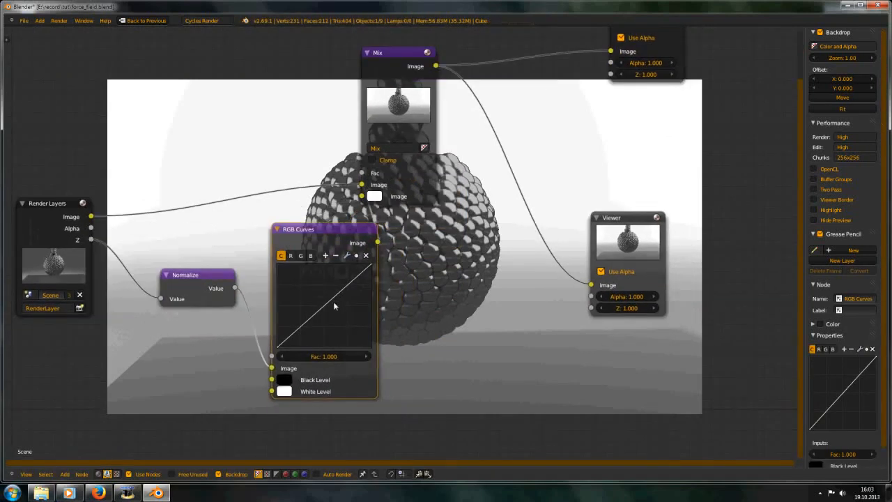
Step: Add a point to the RGB Curves node's curve and pull it up to about X 0.367, Y 0.863
left_click_drag(332, 304, 316, 300)
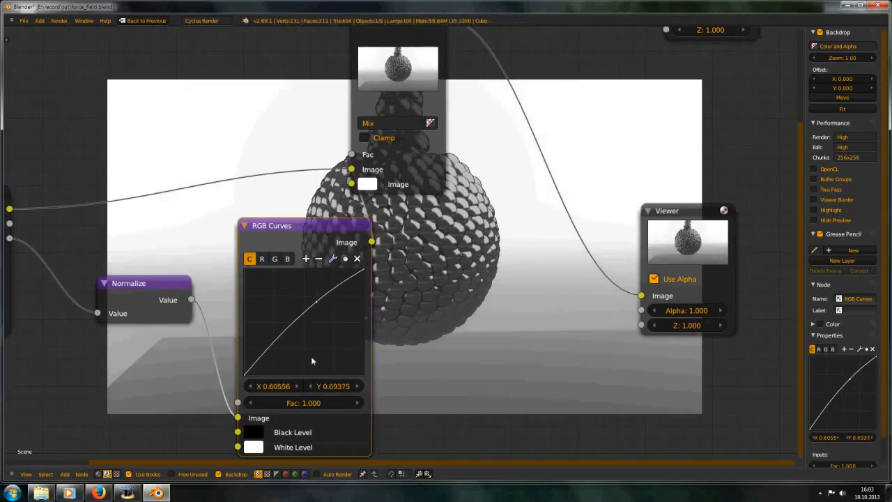
middle_click_drag(311, 356, 259, 344)
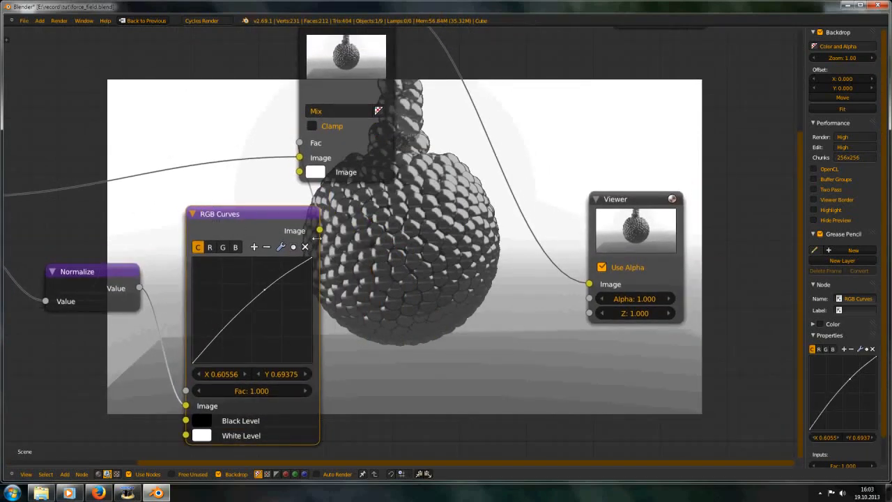
middle_click_drag(315, 239, 262, 220)
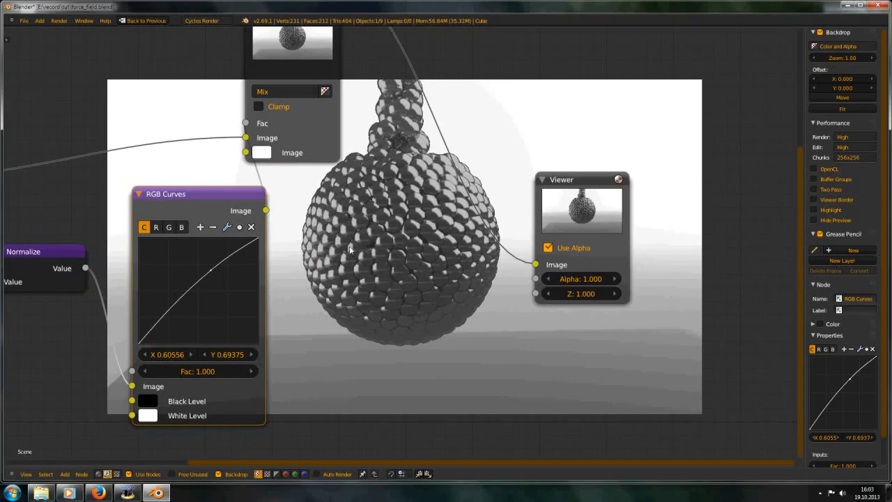
key("shift+a")
mouse_move(348, 248)
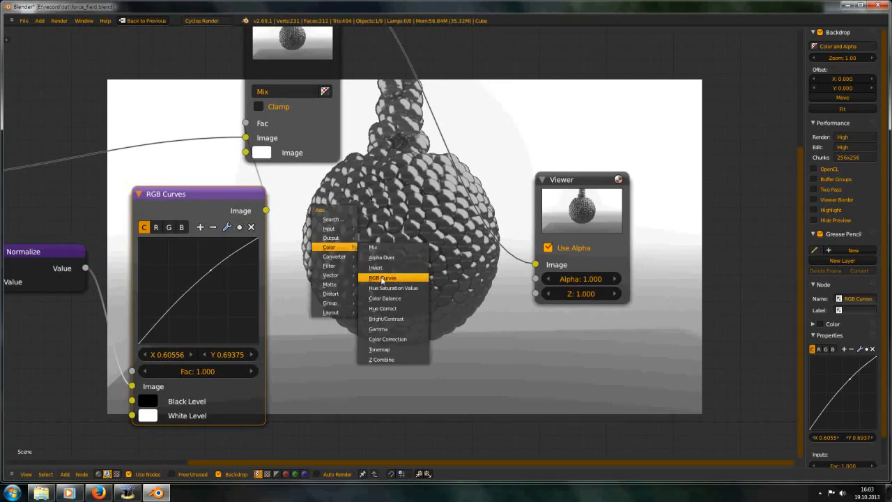
scroll(247, 274, "down", 2)
scroll(411, 191, "up", 3)
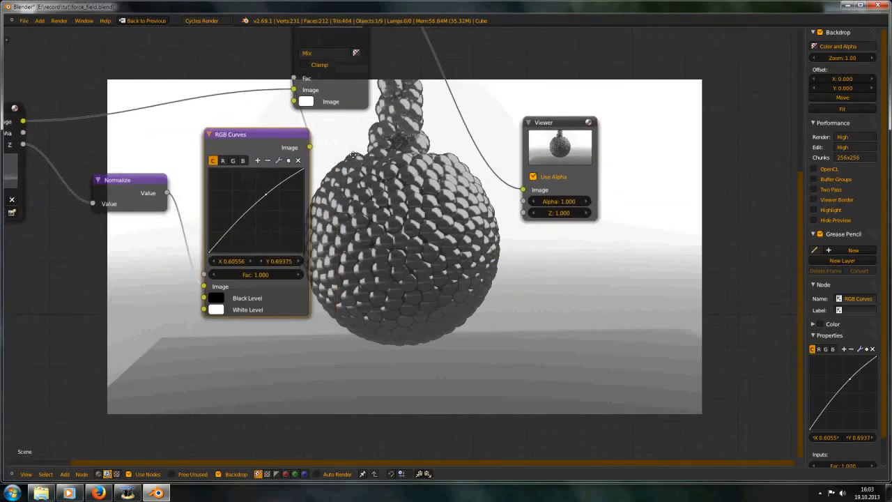
left_click_drag(249, 229, 226, 215)
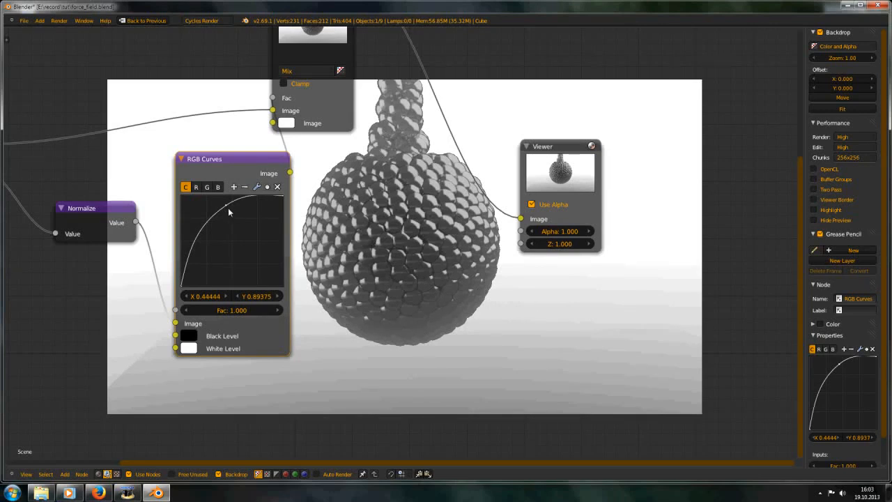
left_click_drag(229, 212, 220, 211)
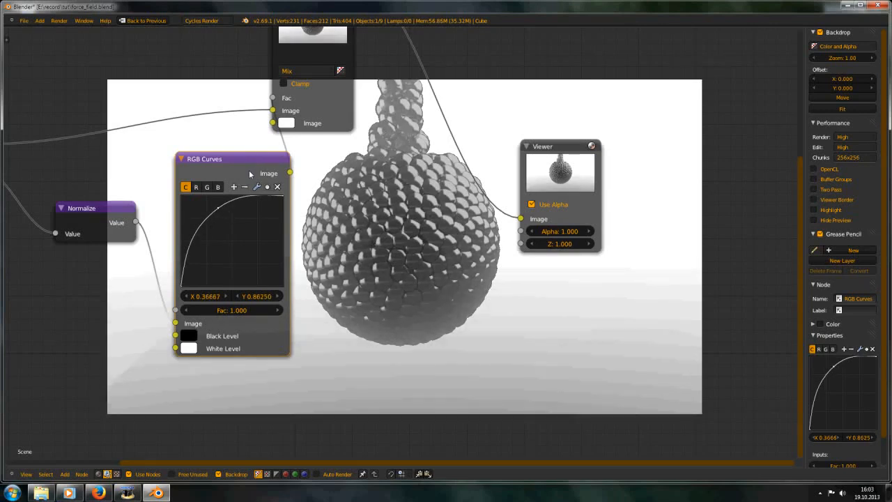
Step: Preview the RGB Curves output in the Viewer and shift its curve point to about X 0.283, Y 0.806
left_click(250, 174, "ctrl+shift")
left_click_drag(218, 208, 207, 213)
middle_click_drag(295, 149, 281, 194)
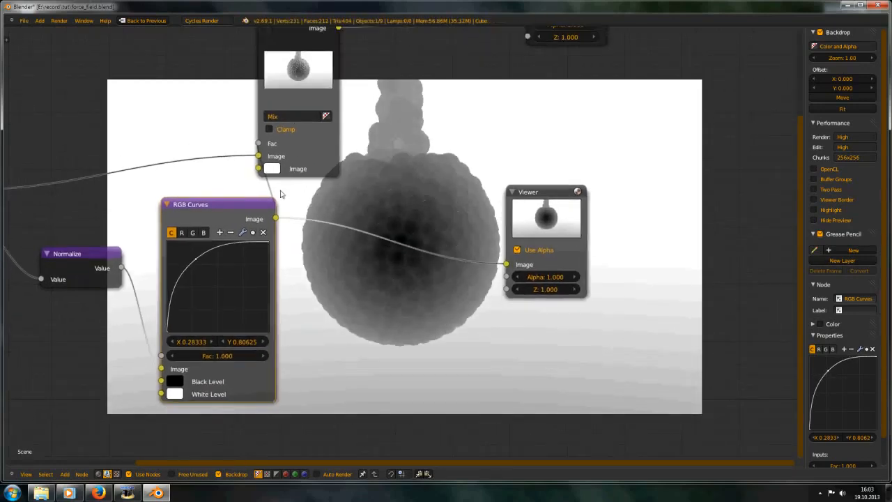
Step: Preview the Mix node's result in the Viewer and restore the layout with all editors
left_click(311, 83, "ctrl+shift")
scroll(369, 237, "down", 2)
scroll(399, 291, "up", 1)
middle_click_drag(399, 290, 427, 279)
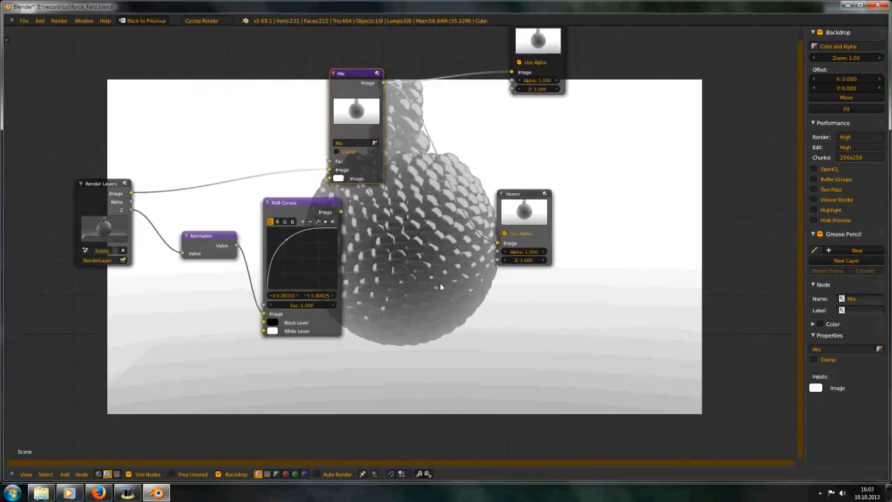
key("ctrl+Up")
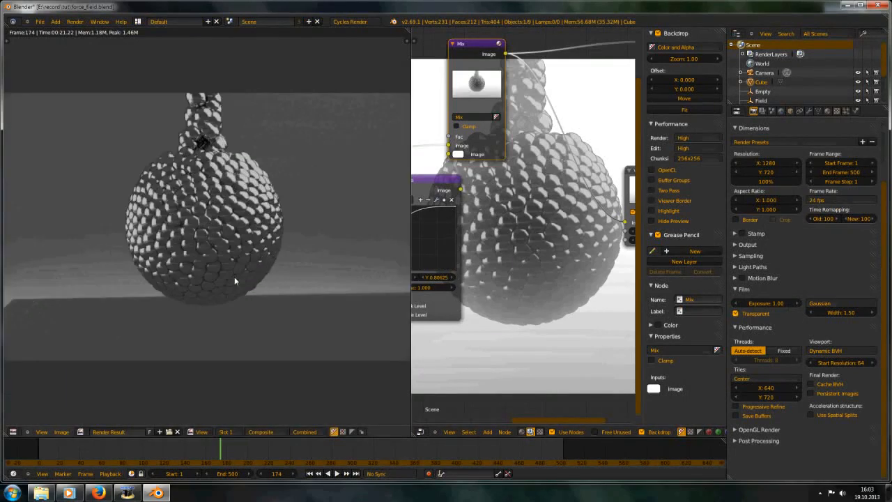
Step: Close the old render result, go to frame 468 and render it
key("Escape")
scroll(235, 280, "down", 2)
scroll(235, 280, "up", 2)
left_click_drag(292, 450, 528, 435)
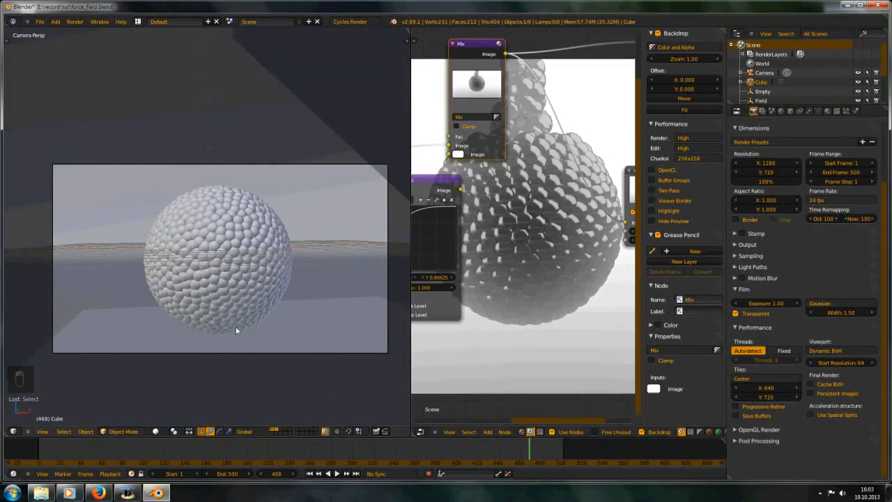
key("F12")
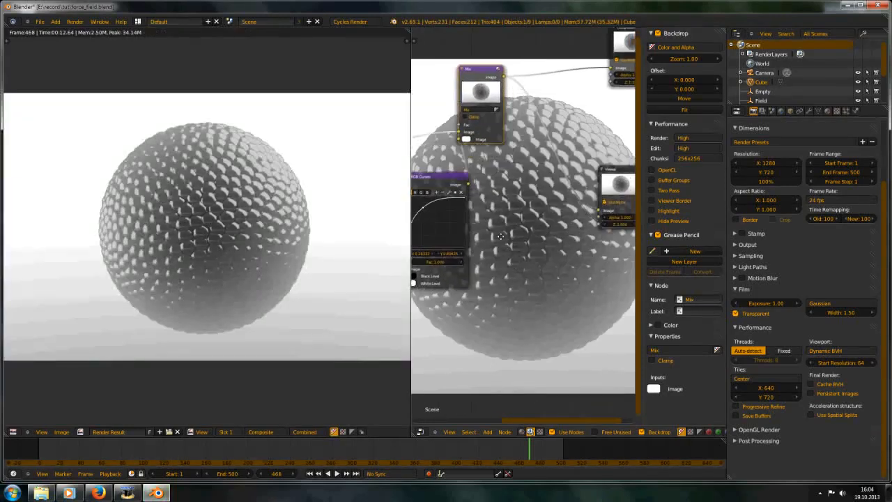
Step: Examine the rendered frame 468 alongside the compositing nodes and return to the camera view
middle_click_drag(516, 251, 462, 248)
scroll(213, 252, "down", 1)
middle_click_drag(213, 252, 184, 253)
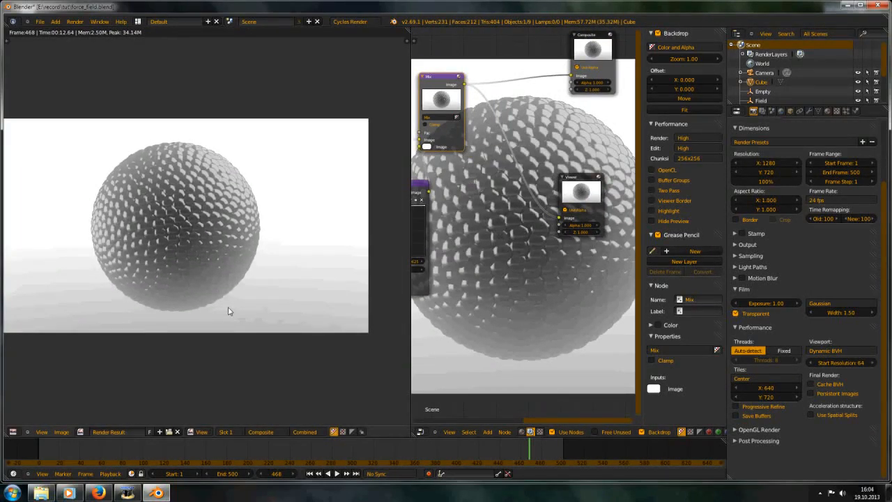
key("Escape")
scroll(216, 243, "up", 2)
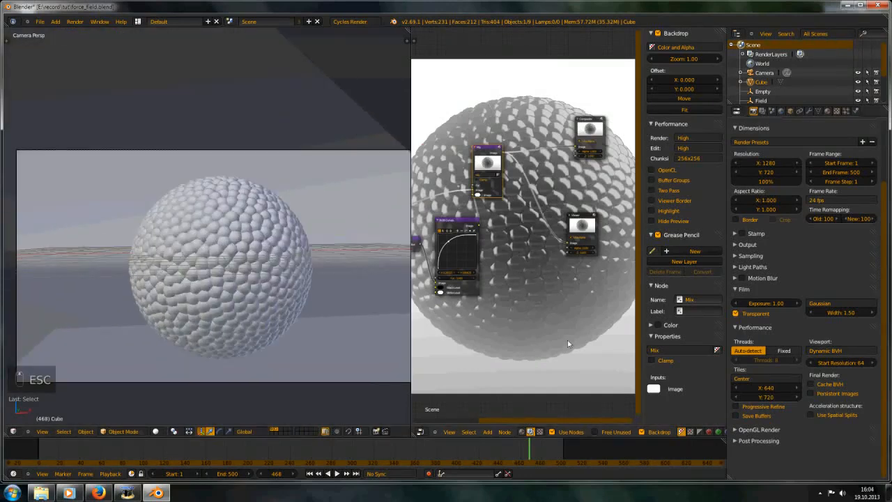
scroll(240, 268, "down", 1)
scroll(240, 269, "up", 1)
scroll(295, 315, "down", 1)
scroll(295, 316, "up", 1)
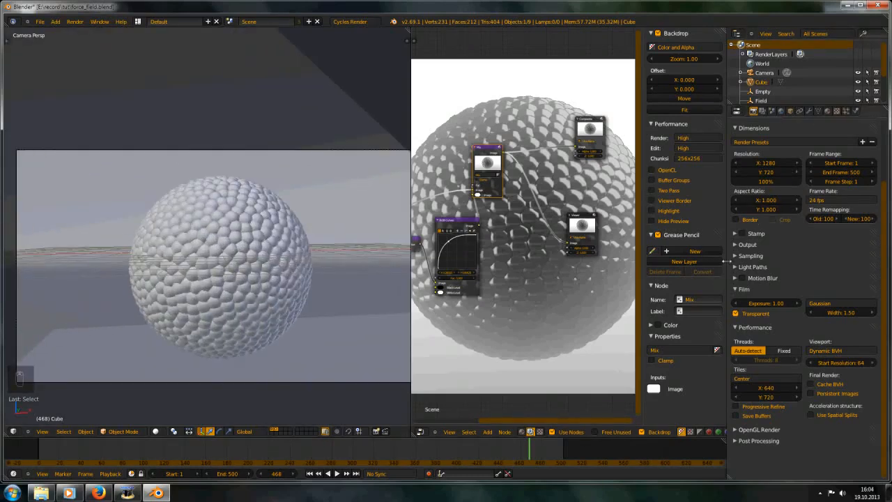
Step: Review the render sampling settings and collapse the Sampling, Film and Performance settings
left_click(751, 255)
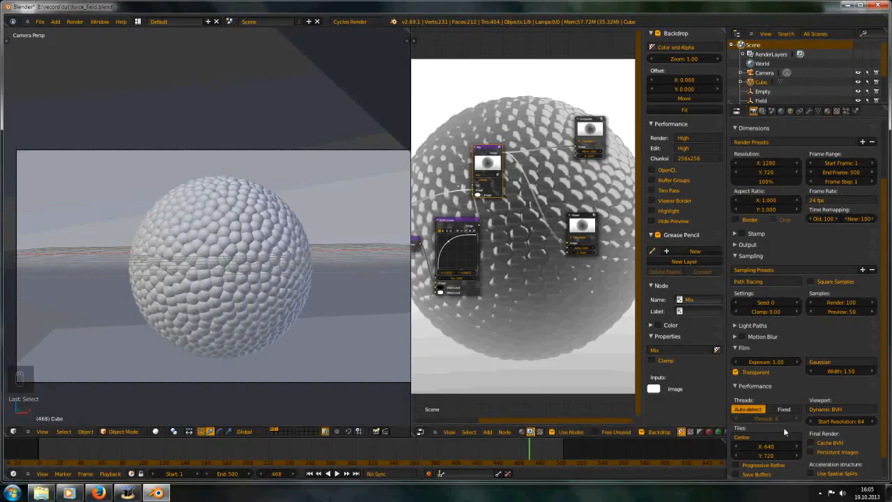
left_click(748, 257)
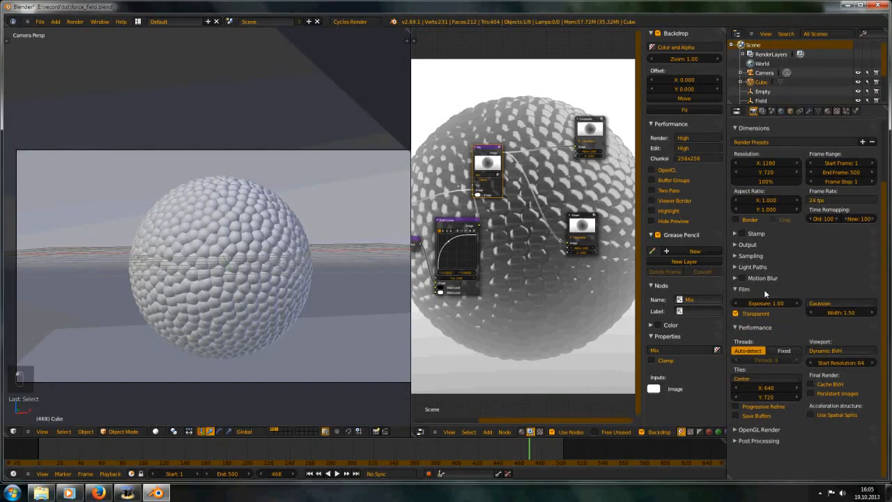
left_click(751, 290)
left_click(751, 299)
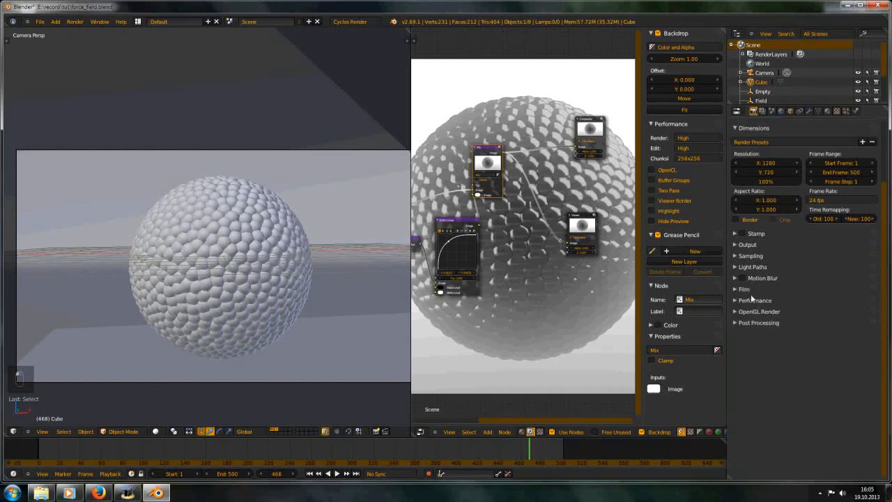
Step: Browse for the render output location and create a new directory named tutorial inside E:\record\tut
left_click(748, 245)
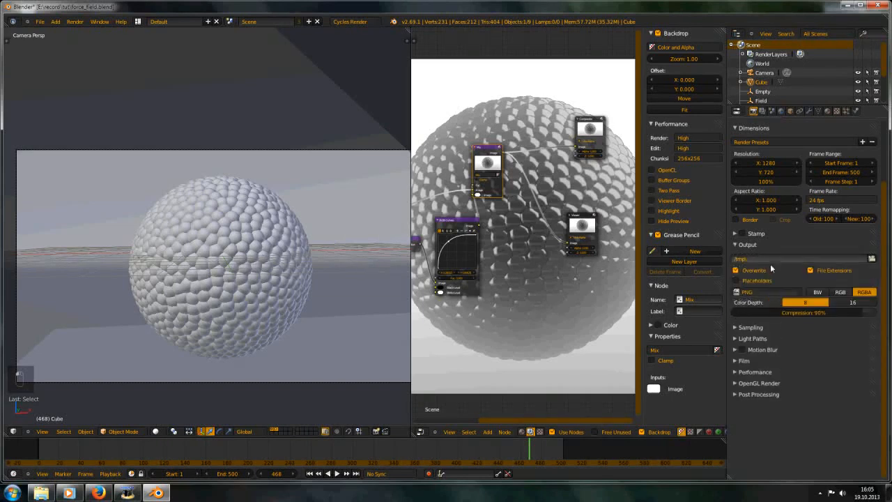
left_click(871, 259)
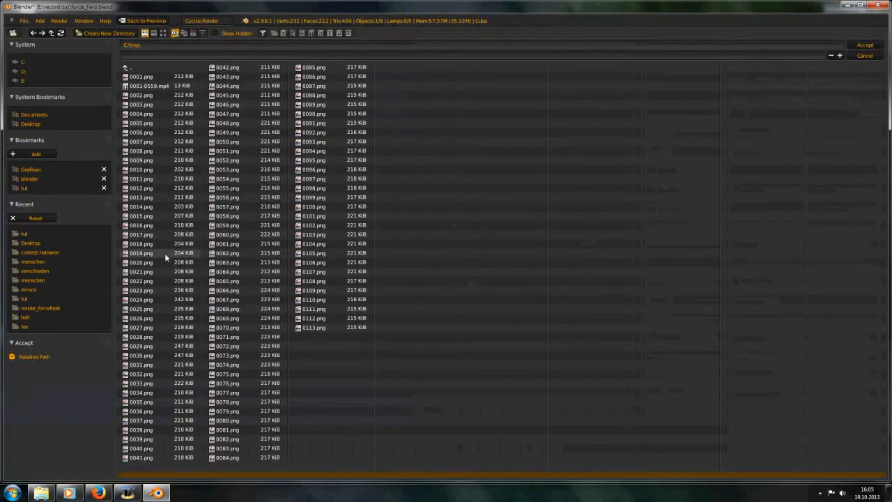
left_click(35, 187)
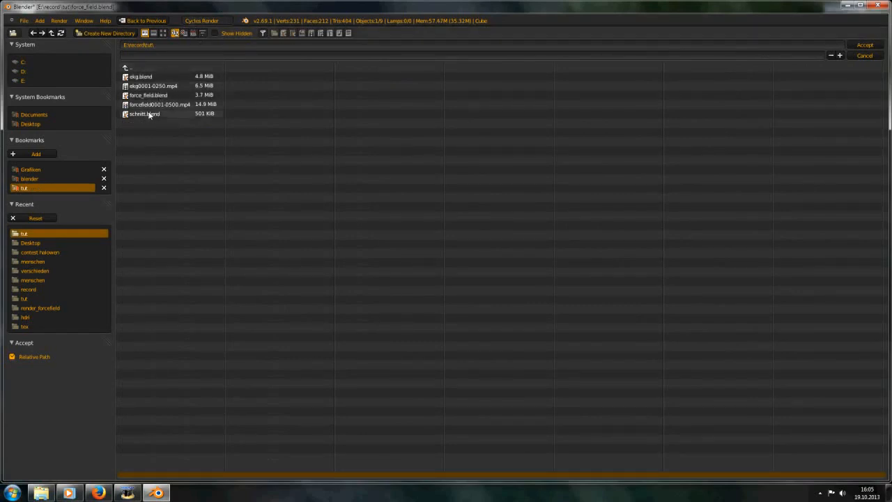
left_click(115, 32)
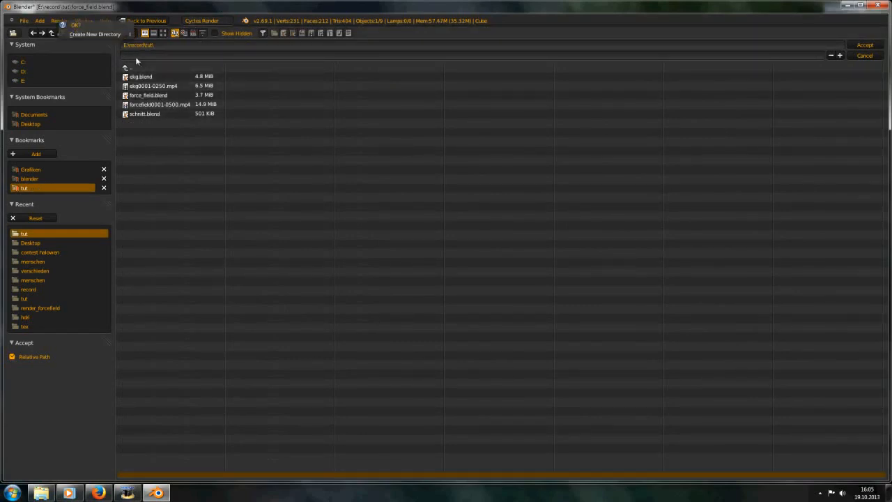
left_click(95, 34)
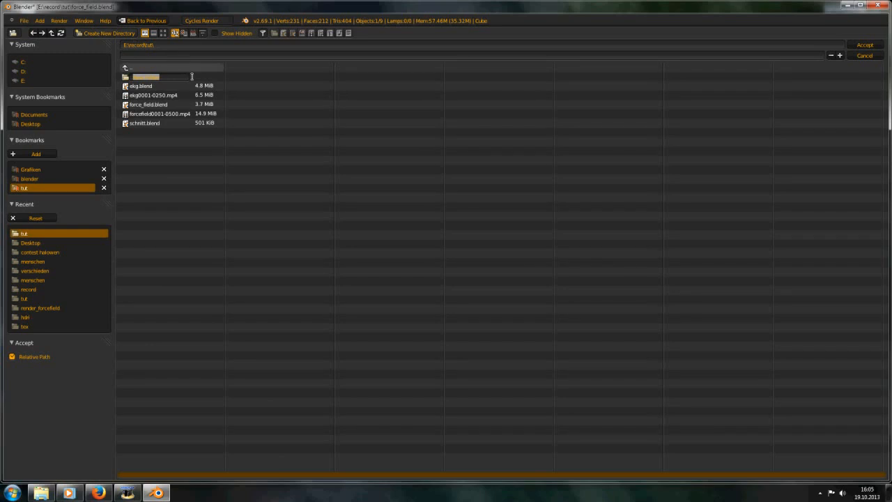
type("ial")
key("Return")
Step: Open the new tutorial directory and enter force field_ as the render output file name
left_click(193, 77)
left_click(151, 55)
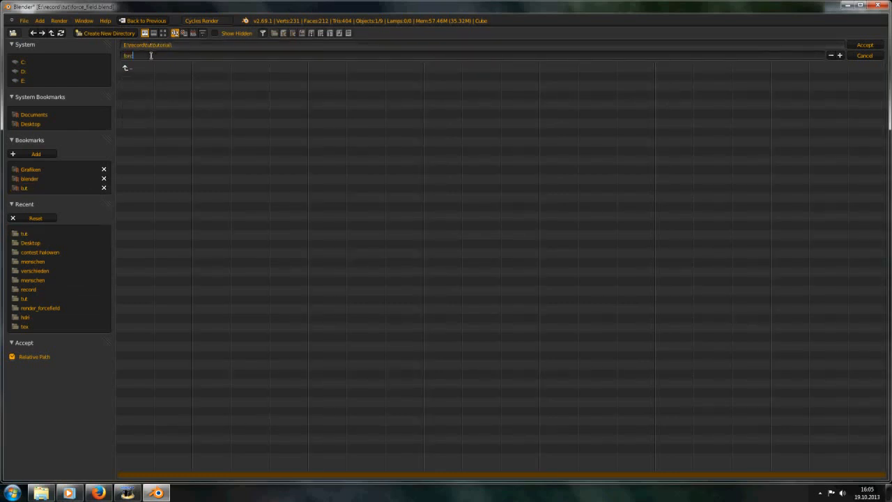
type("force field_")
key("Return")
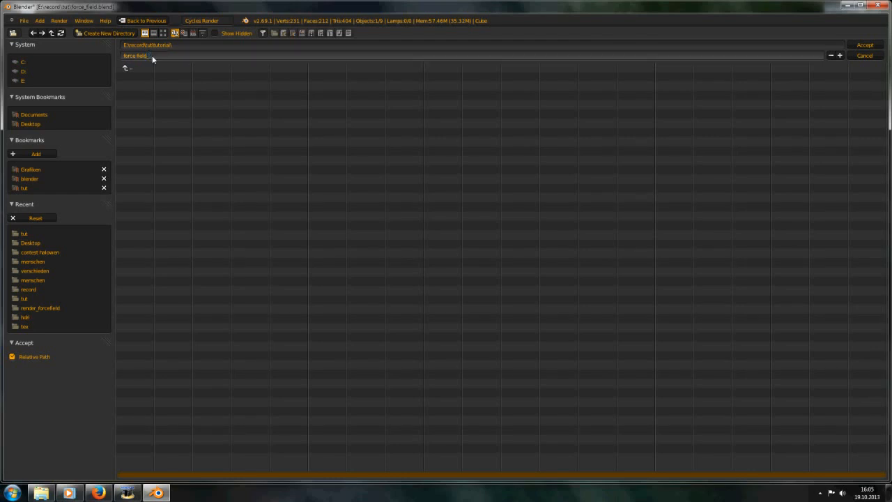
Step: Accept the render output path and link the Render Layers image directly to the Composite node
left_click(856, 46)
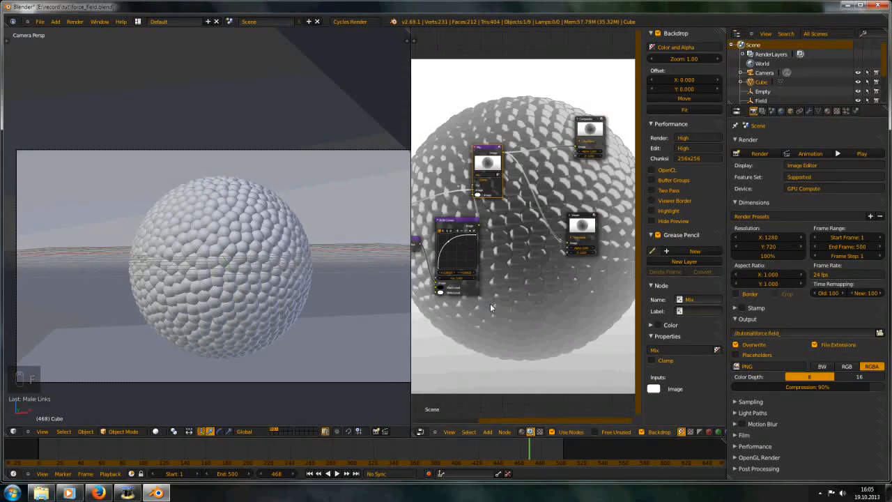
middle_click_drag(525, 297, 488, 349)
key("ctrl+Up")
scroll(377, 292, "up", 5)
left_click_drag(314, 202, 495, 177)
scroll(474, 230, "down", 4)
scroll(462, 223, "up", 2)
scroll(155, 290, "down", 3)
middle_click_drag(99, 279, 109, 268)
left_click_drag(133, 291, 486, 181)
left_click_drag(396, 206, 414, 239)
key("shift+space")
Step: Render frame 468 and connect the Mix node's image output to the Composite node
key("F12")
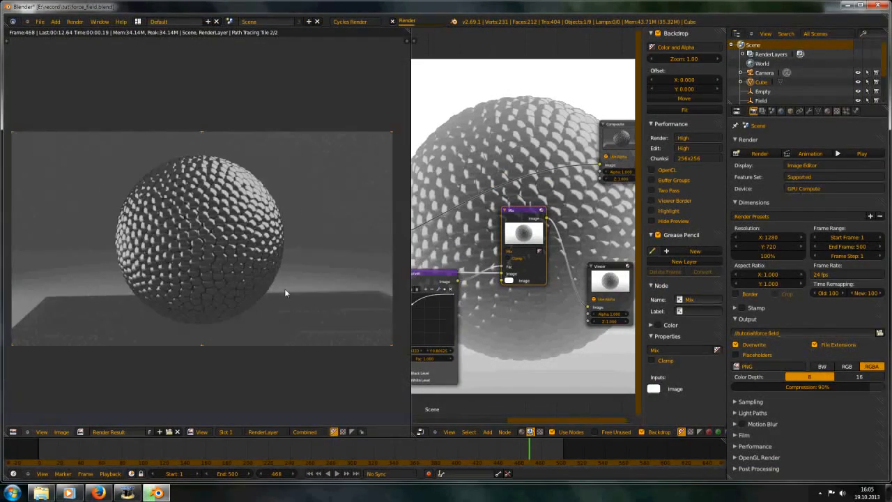
scroll(542, 264, "down", 1)
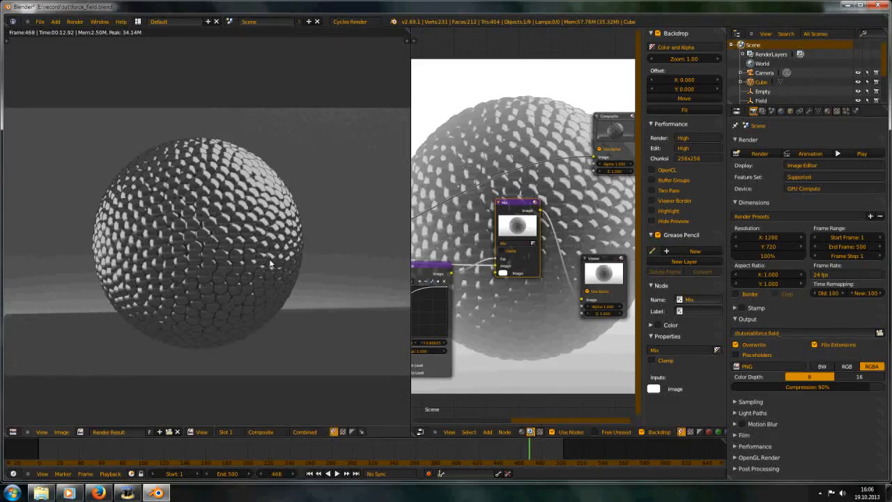
left_click_drag(540, 209, 597, 158)
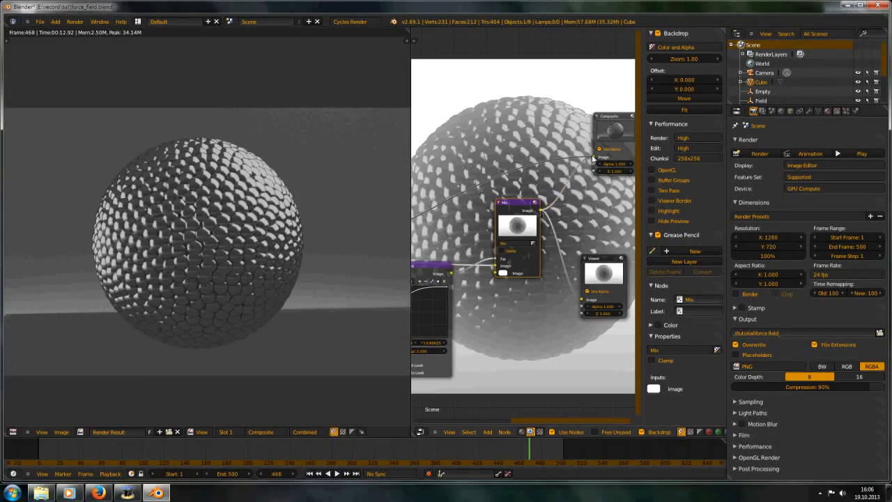
scroll(561, 157, "up", 3)
middle_click_drag(561, 155, 494, 171)
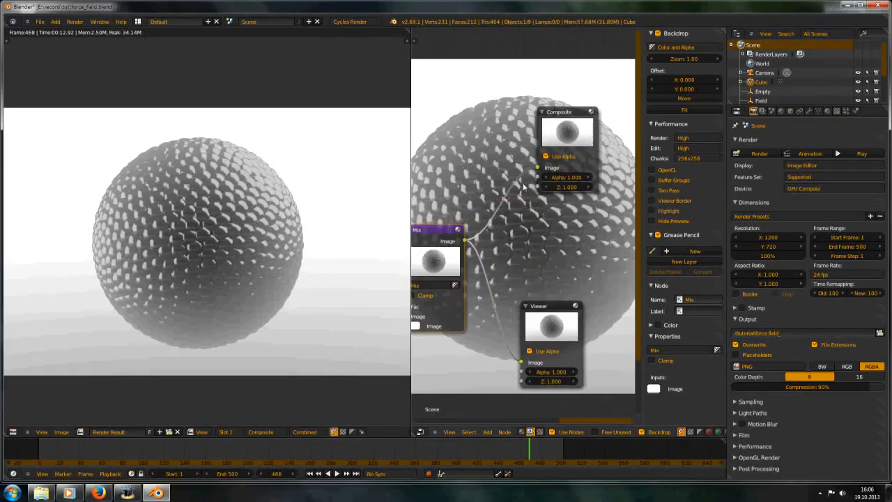
middle_click_drag(494, 247, 535, 203)
scroll(535, 204, "down", 5)
middle_click_drag(511, 266, 569, 221)
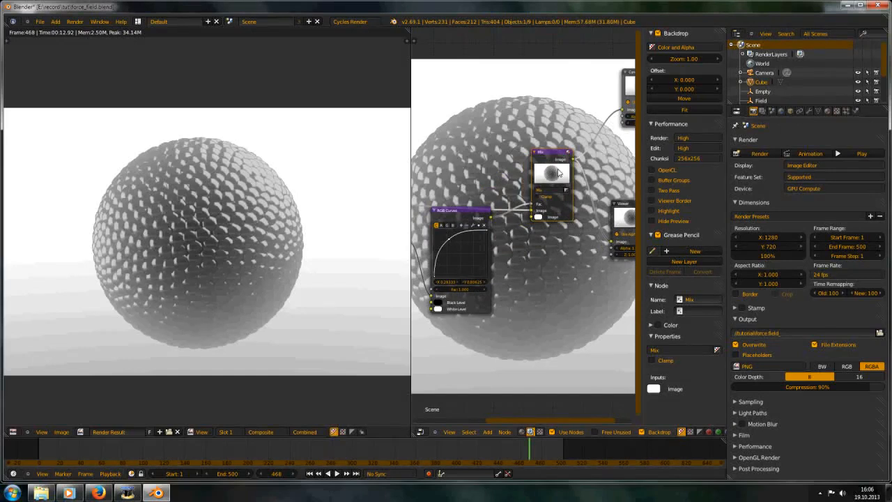
left_click_drag(556, 162, 547, 160)
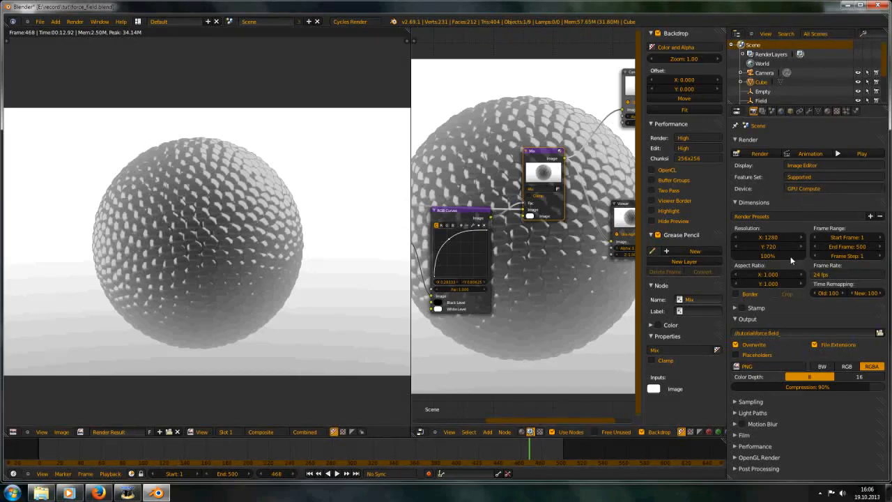
Step: Leave the render result and select the camera in the 3D view
key("Escape")
middle_click_drag(247, 288, 263, 299)
right_click(332, 353)
middle_click_drag(323, 348, 294, 246)
scroll(319, 354, "down", 3)
middle_click_drag(302, 326, 237, 279)
scroll(237, 279, "up", 4)
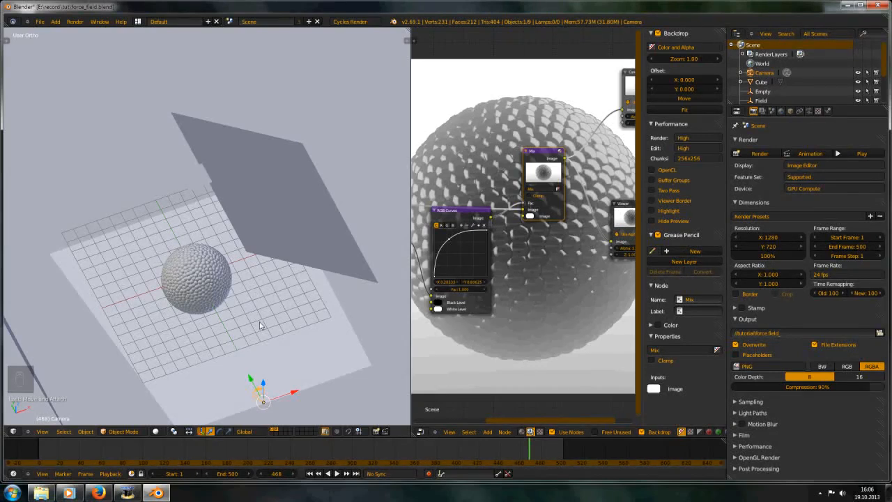
Step: Jump to frame 1 and show only the first scene layer
key("shift+Left")
middle_click_drag(136, 290, 210, 269)
scroll(194, 202, "up", 4)
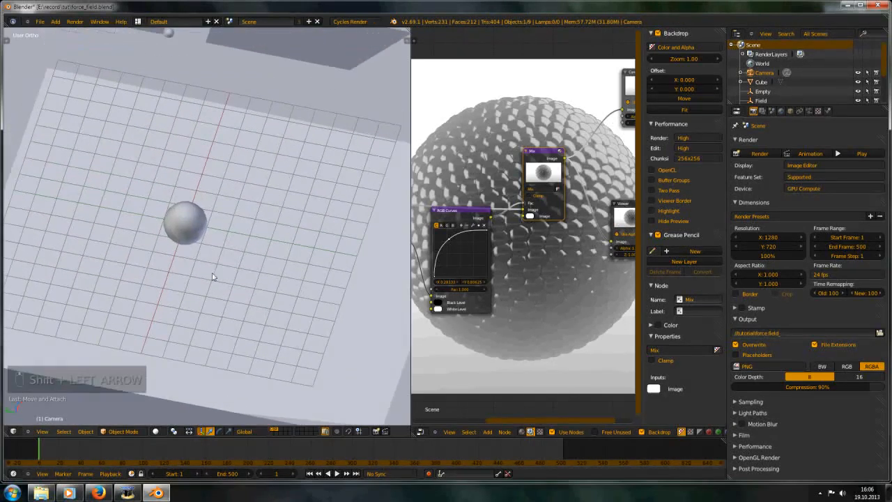
left_click(272, 428)
middle_click_drag(173, 223, 146, 155, "shift")
scroll(145, 157, "down", 5)
middle_click_drag(188, 178, 242, 230)
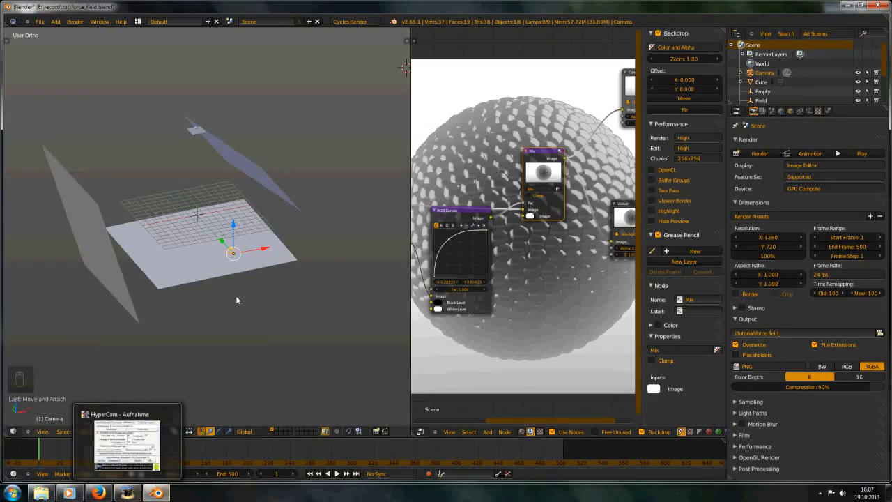
middle_click_drag(282, 227, 290, 261, "shift")
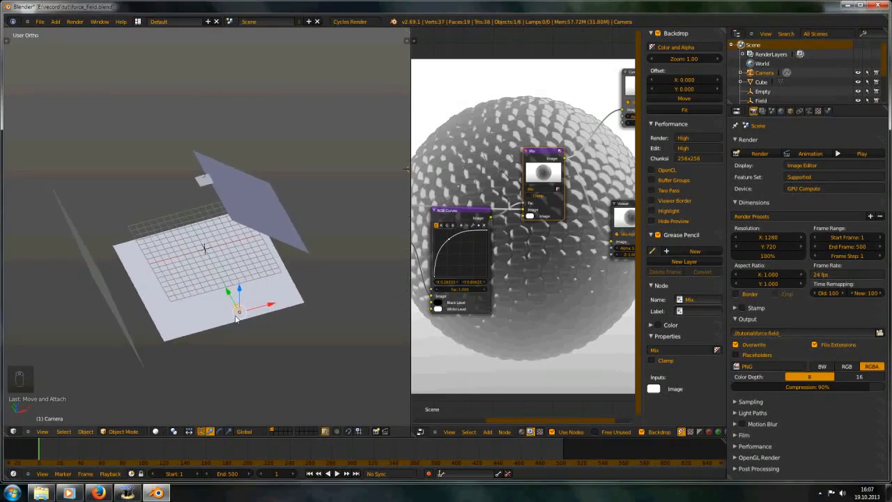
Step: View the scene from the top and turn the widened node editor area into a solid-shaded 3D camera view
left_click_drag(411, 317, 371, 322)
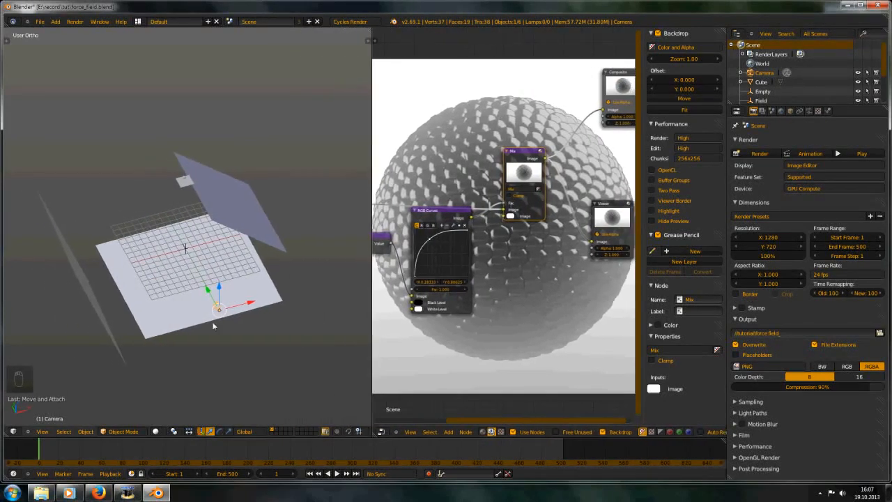
scroll(234, 312, "up", 3)
key("KP_7")
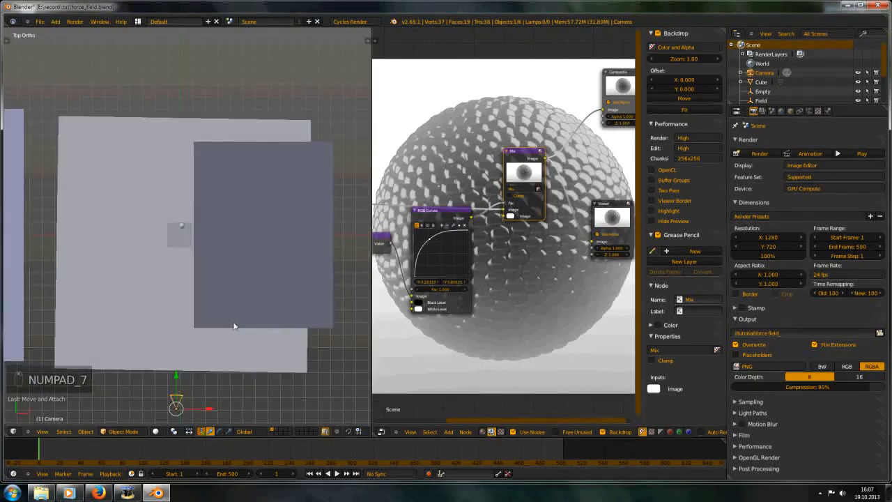
scroll(480, 303, "down", 3)
key("Escape")
left_click(381, 432)
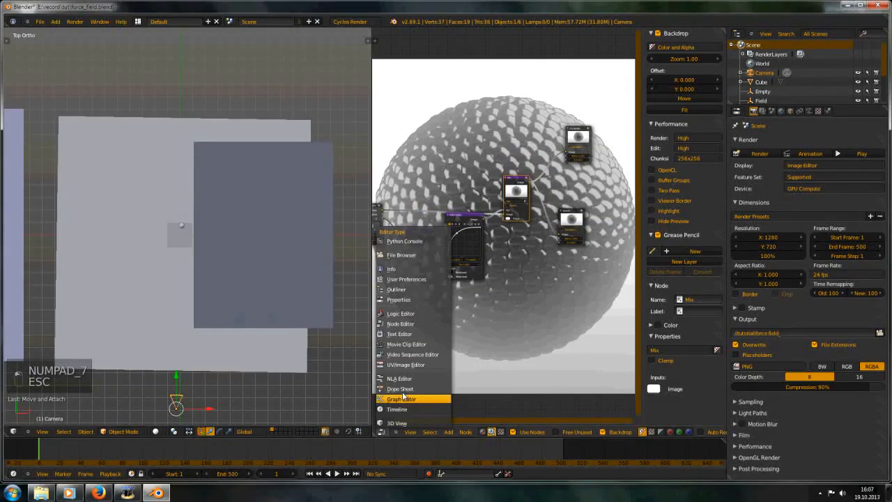
left_click(444, 385)
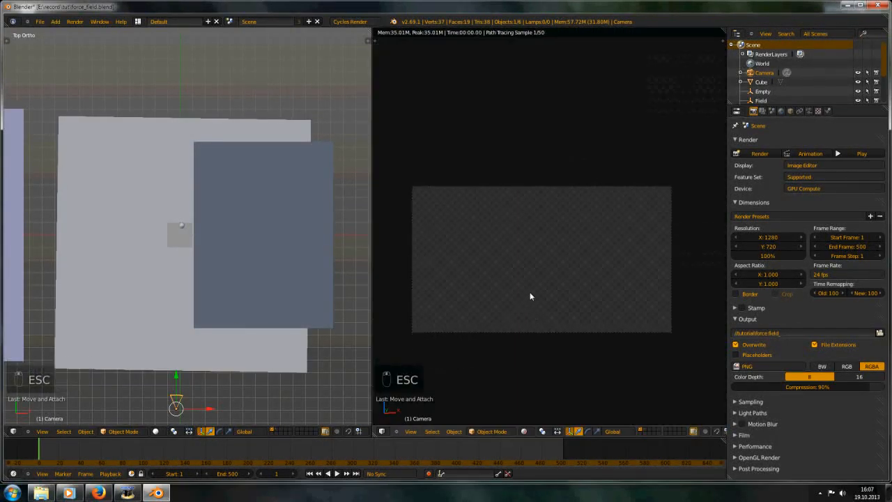
left_click(524, 432)
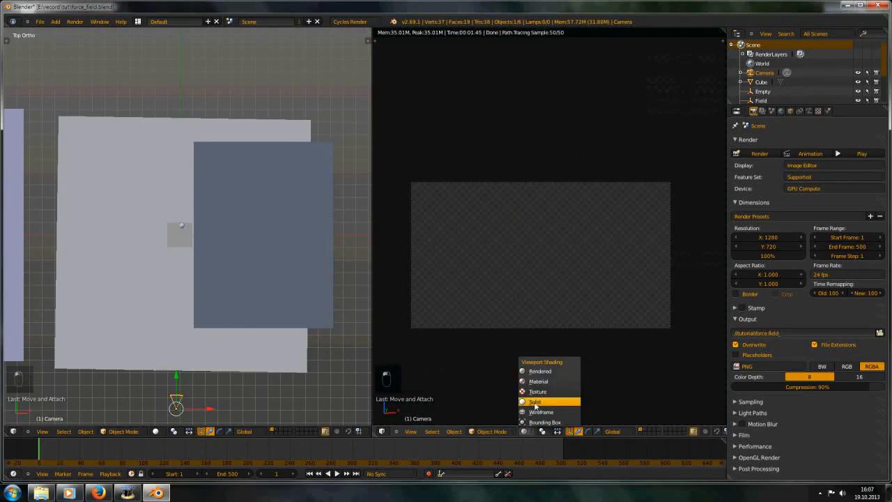
left_click(537, 401)
scroll(568, 301, "down", 3)
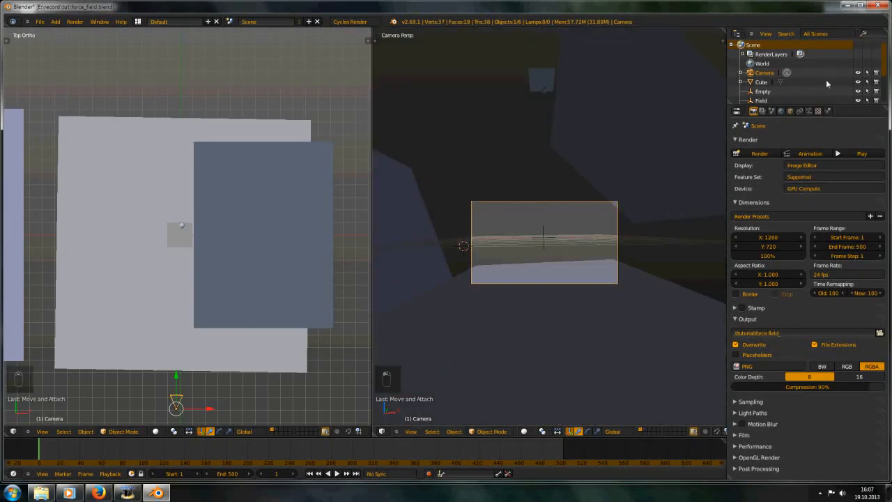
Step: Set the camera's passepartout alpha to 1.000
left_click(810, 111)
left_click_drag(847, 327, 880, 327)
scroll(395, 260, "up", 3)
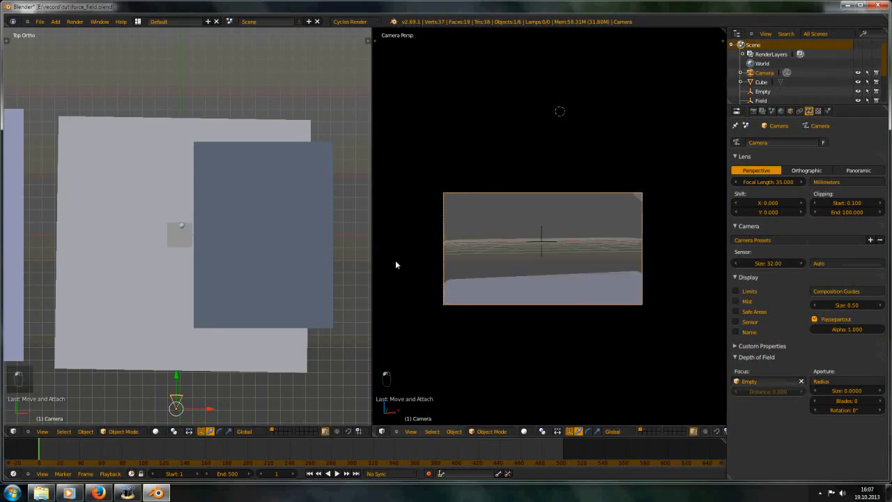
Step: Move the camera about 3.5 units toward the scene centre in top view at frame 1
key("shift+Left")
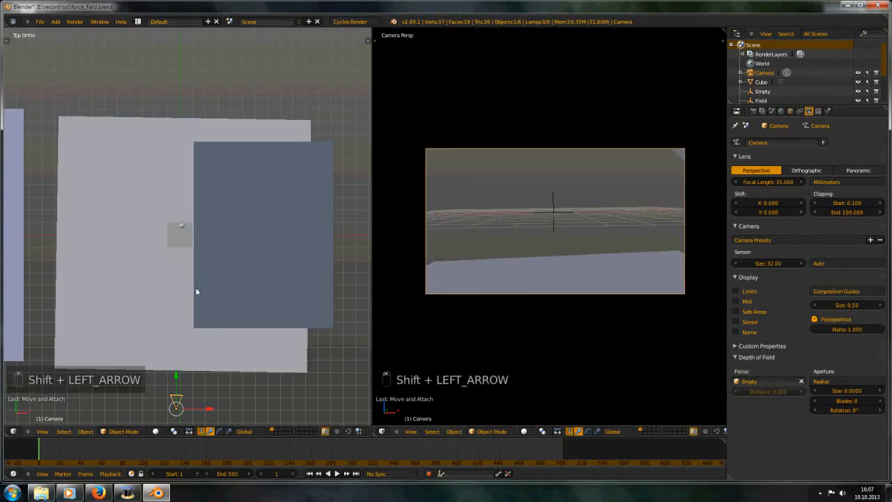
scroll(215, 207, "up", 2)
scroll(227, 257, "up", 1, "shift")
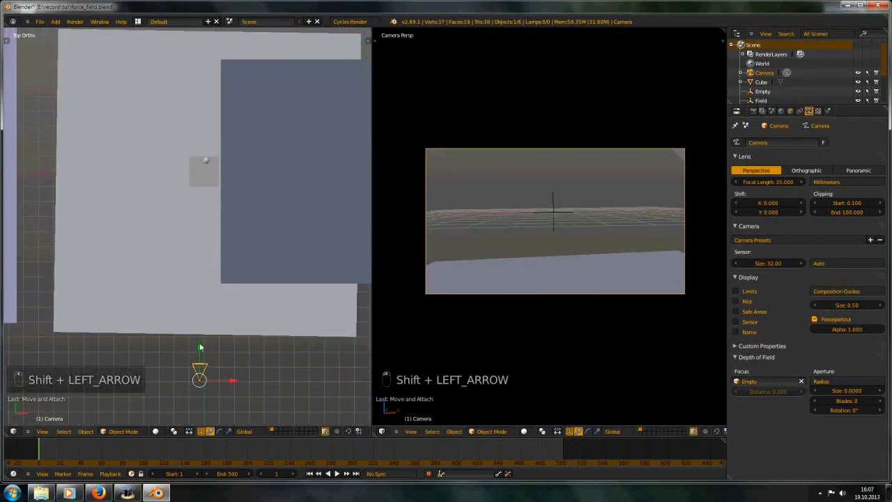
key("g")
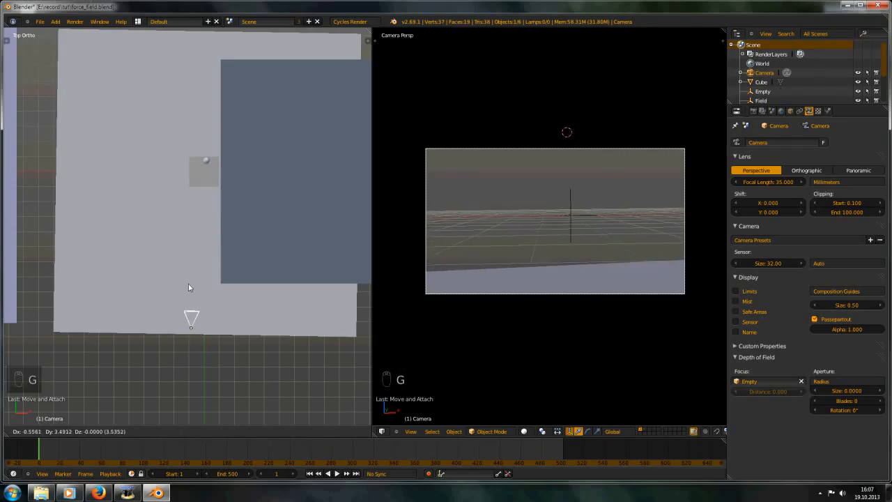
left_click(189, 284)
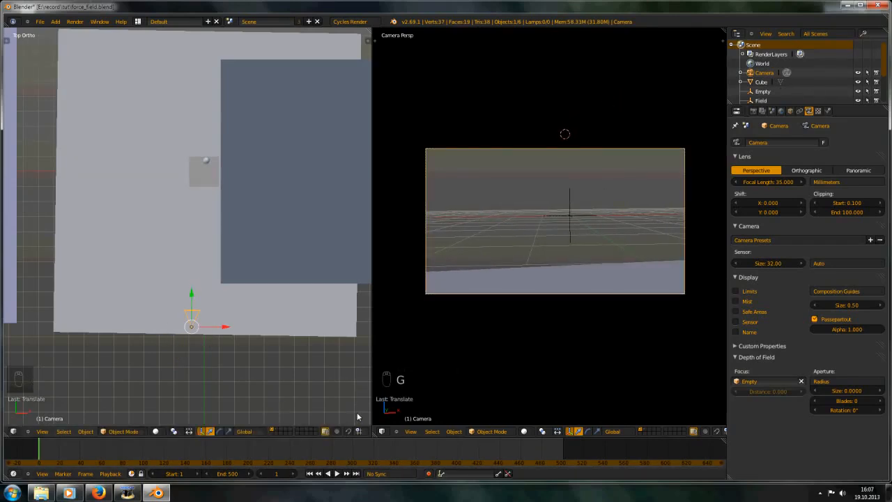
Step: Enable automatic keyframing with the LocRot keying set
left_click(429, 474)
left_click(469, 474)
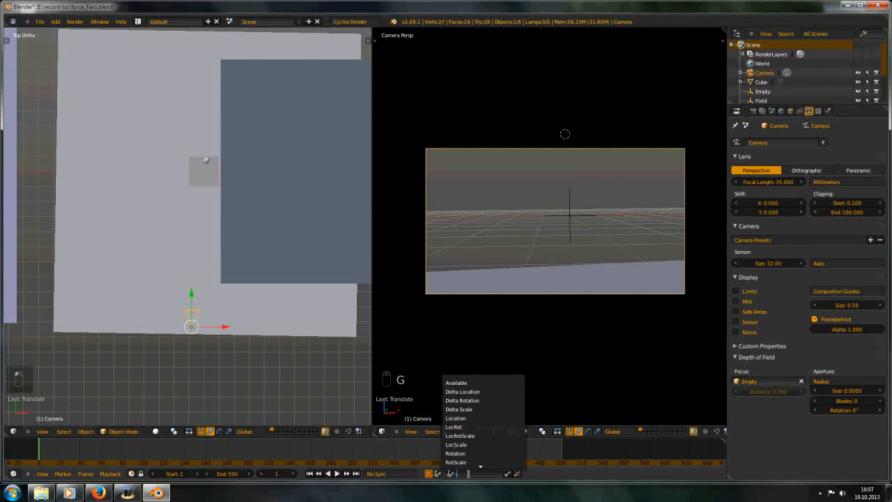
left_click(477, 444)
left_click(467, 474)
left_click(477, 440)
left_click(467, 474)
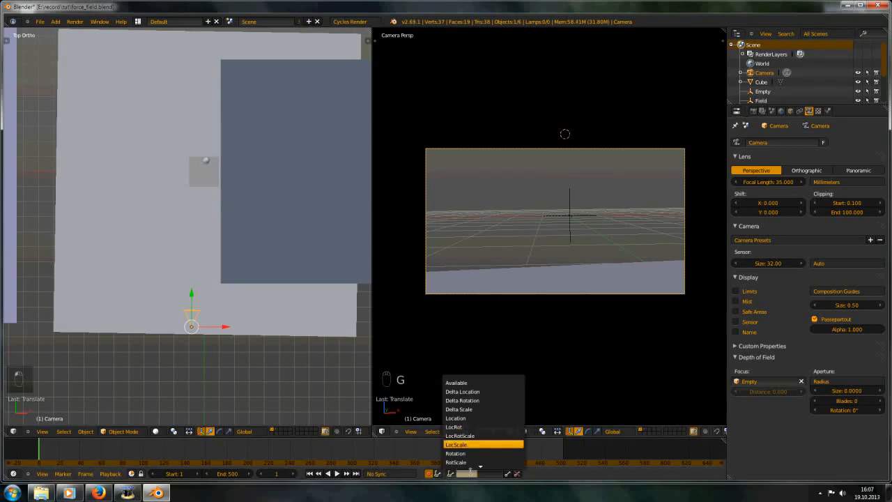
left_click(477, 427)
Step: Duplicate the Field empty at the scene centre, keeping the copy in place
mouse_move(189, 304)
middle_mouse_down("shift")
mouse_move(200, 344)
mouse_move(205, 300)
middle_mouse_up("shift")
scroll(205, 170, "up", 3)
middle_click_drag(178, 202, 128, 340, "shift")
middle_click_drag(128, 340, 213, 277)
right_click(218, 251)
key("shift+d")
right_click(237, 292)
scroll(265, 322, "down", 2)
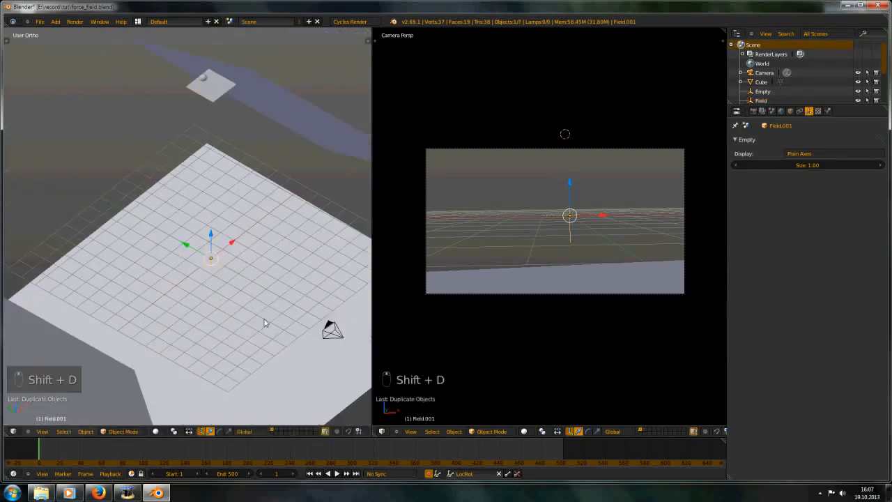
Step: Add the camera to the selection with the duplicated empty and apply a Track To constraint
scroll(264, 323, "down", 2)
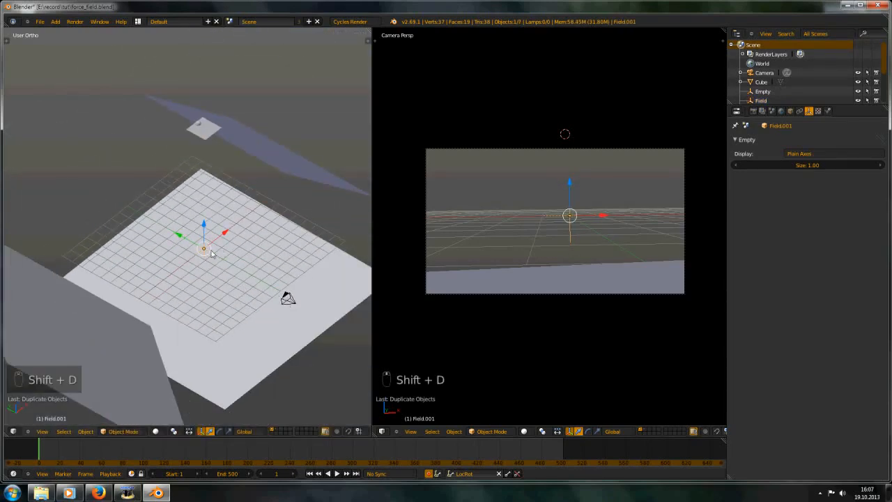
right_click(290, 302)
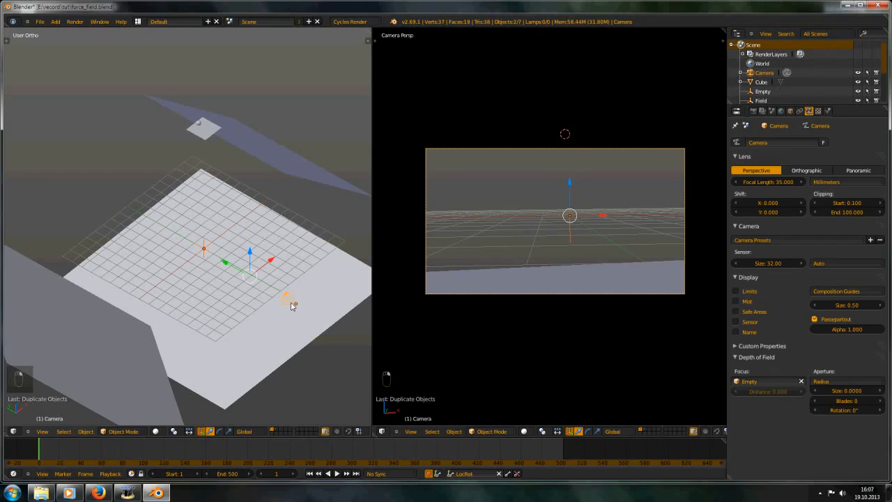
key("ctrl+t")
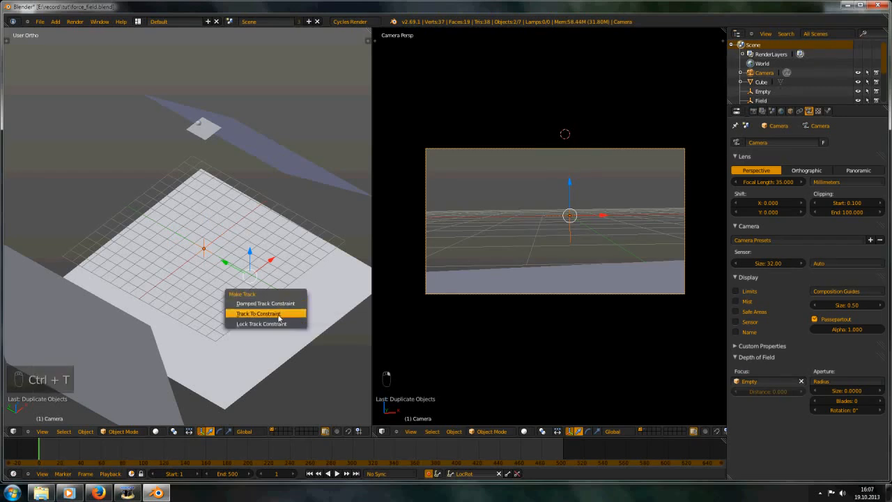
left_click(279, 314)
Step: Try moving the two overlapping empties in turn to find the one linked to the camera
right_click(205, 256)
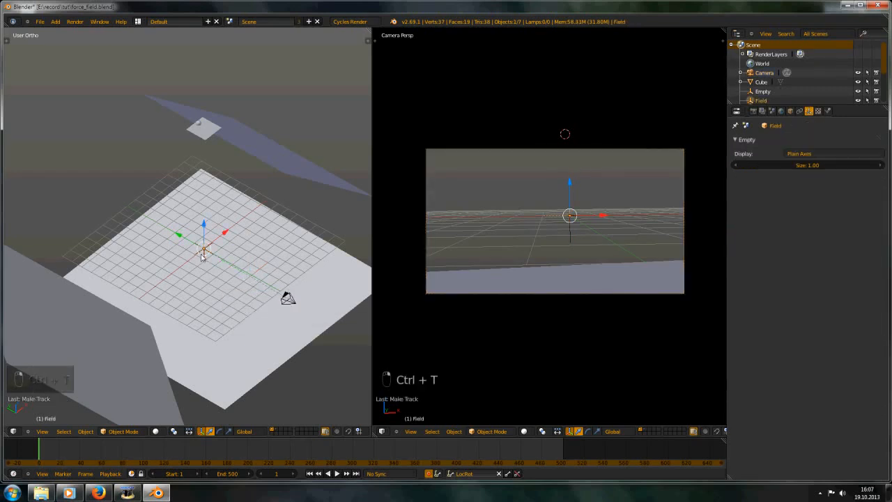
key("g")
right_click(214, 253)
key("g")
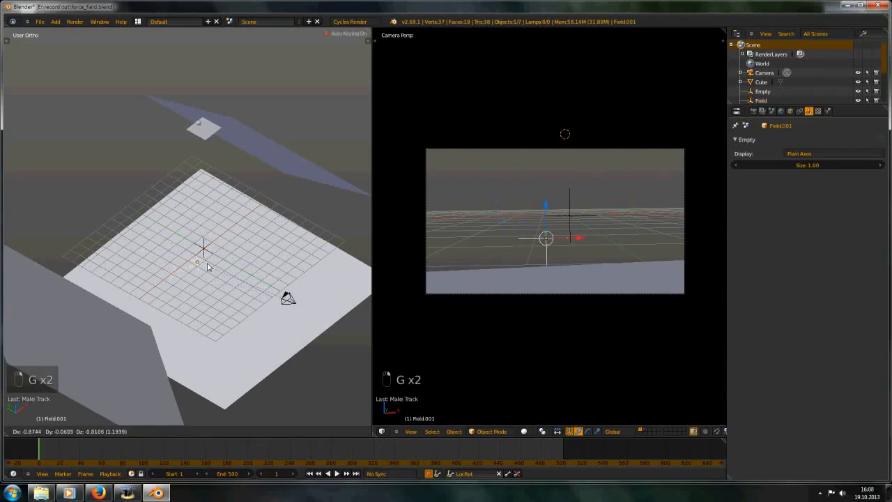
right_click(223, 249)
right_click(226, 248)
right_click(203, 253)
key("g")
right_click(204, 251)
right_click(285, 296)
right_click(208, 253)
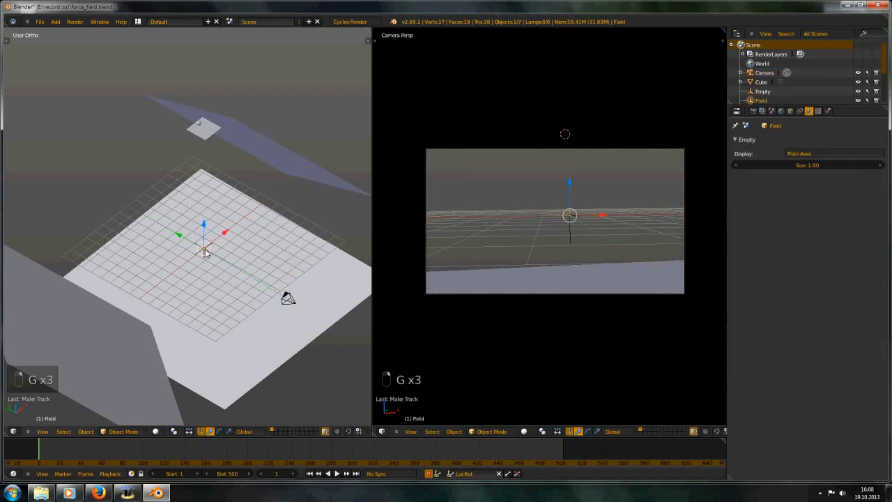
middle_click_drag(556, 264, 554, 266, "shift")
scroll(555, 265, "up", 5)
middle_click_drag(585, 217, 557, 240, "shift")
key("g")
right_click(590, 223)
Step: Delete the Track To constraint from the duplicated empty
left_click(799, 111)
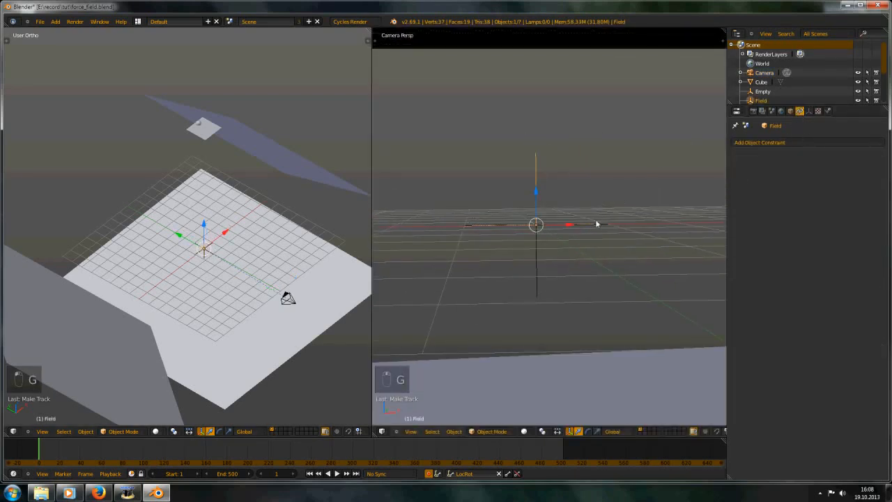
right_click(576, 230)
left_click(878, 158)
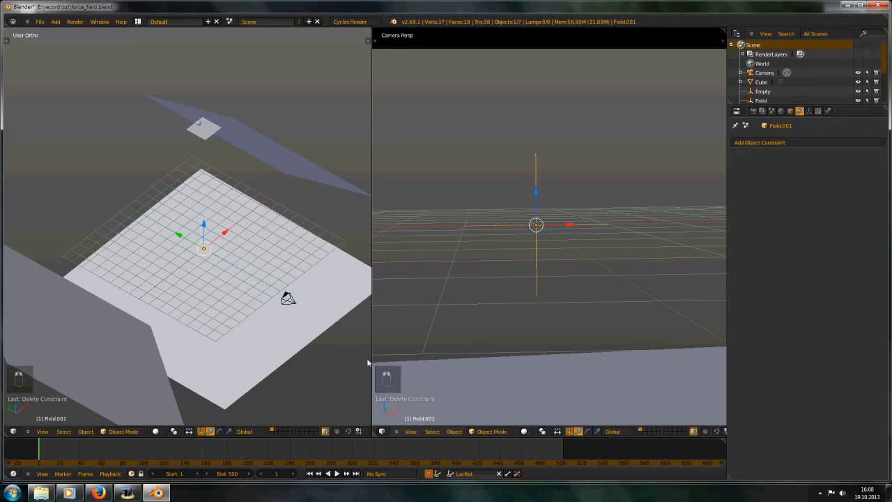
Step: Move the duplicated empty slightly in the negative X direction, away from the original Field empty
right_click(281, 303)
right_click(563, 227)
key("g")
right_click(577, 210)
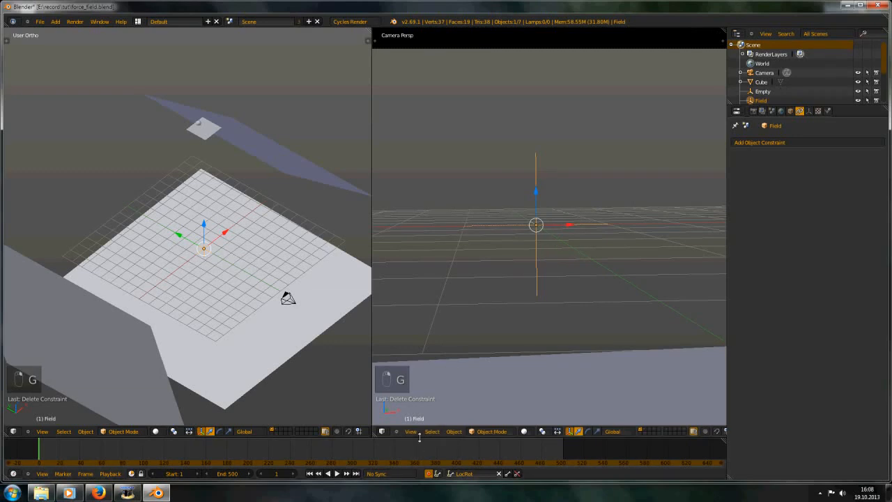
right_click(545, 227)
key("g")
right_click(572, 221)
left_click_drag(563, 228, 535, 229)
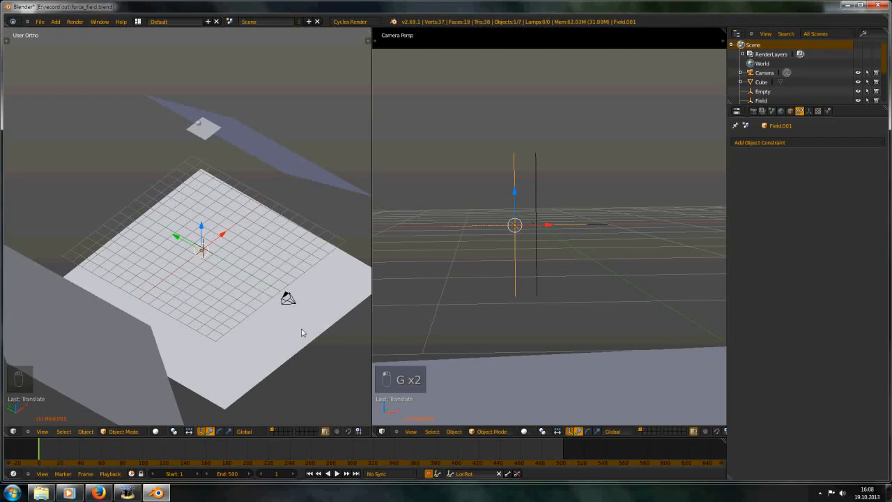
Step: Delete the duplicated empty's keyframe at frame 1 and turn off automatic keyframing
key("alt+o")
key("alt+i")
left_click(491, 248)
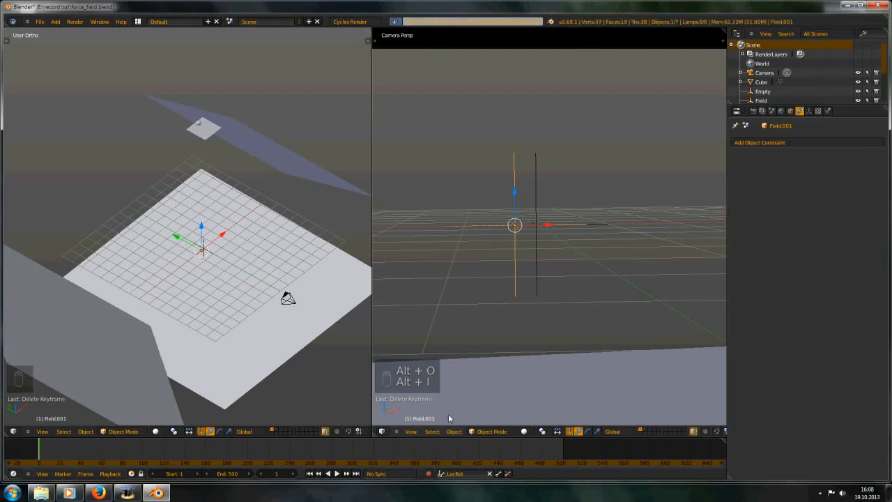
middle_click_drag(495, 246, 498, 260, "shift")
Step: Select the camera together with the duplicated empty as the active object and apply a Track To constraint
right_click(297, 303)
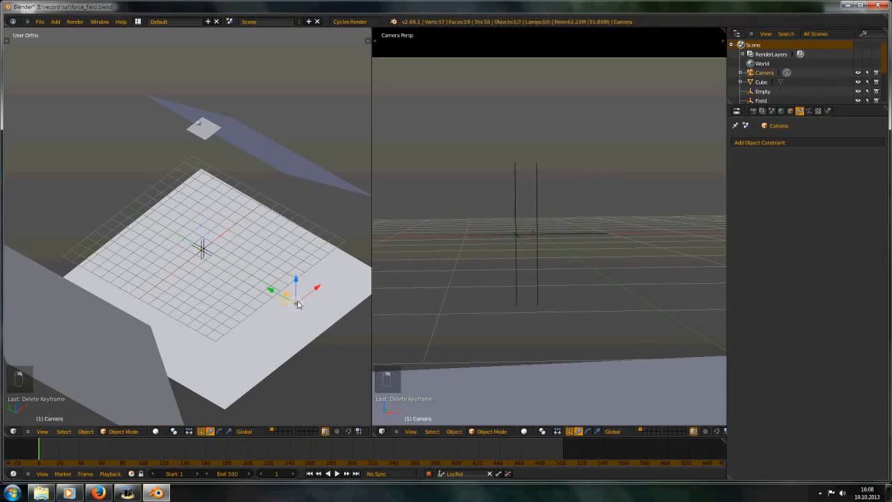
right_click(499, 239)
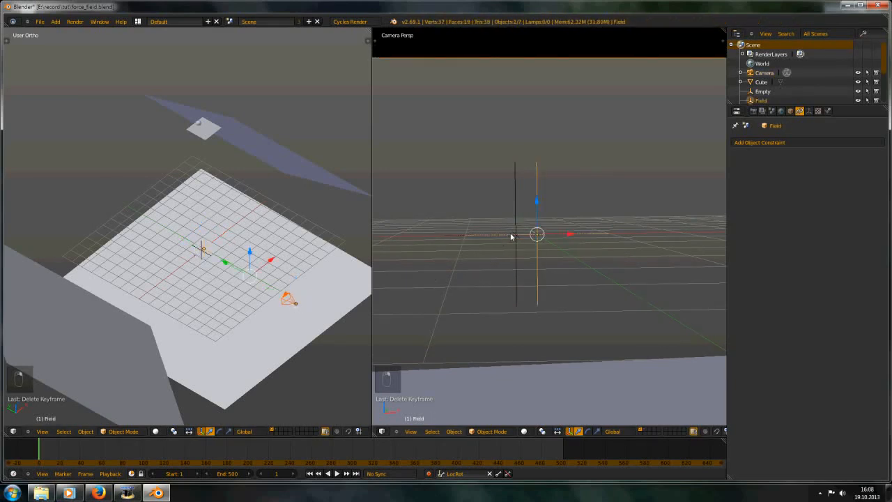
right_click(295, 293)
right_click(515, 291)
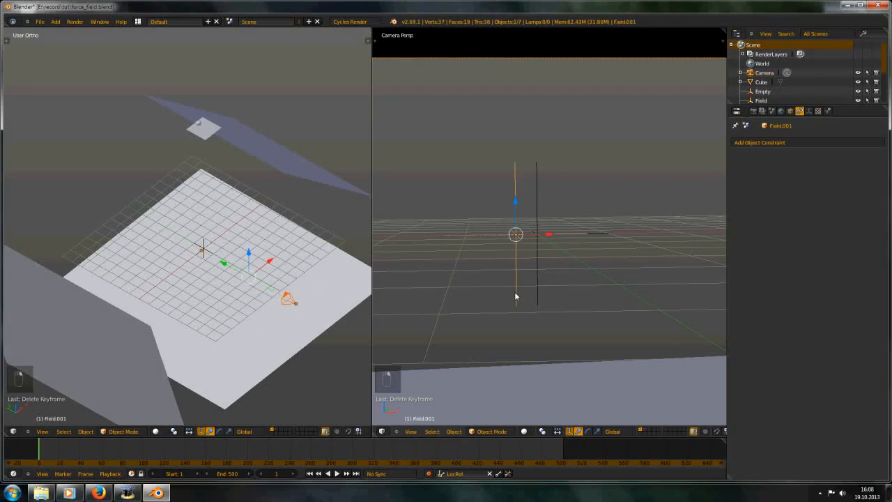
key("ctrl+t")
left_click(383, 282)
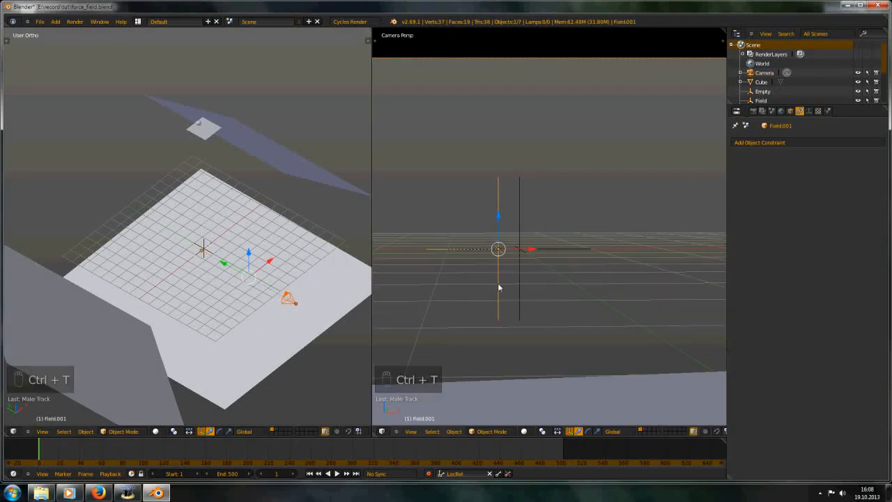
Step: Try moving the duplicated empty around to check that the camera follows it
key("g")
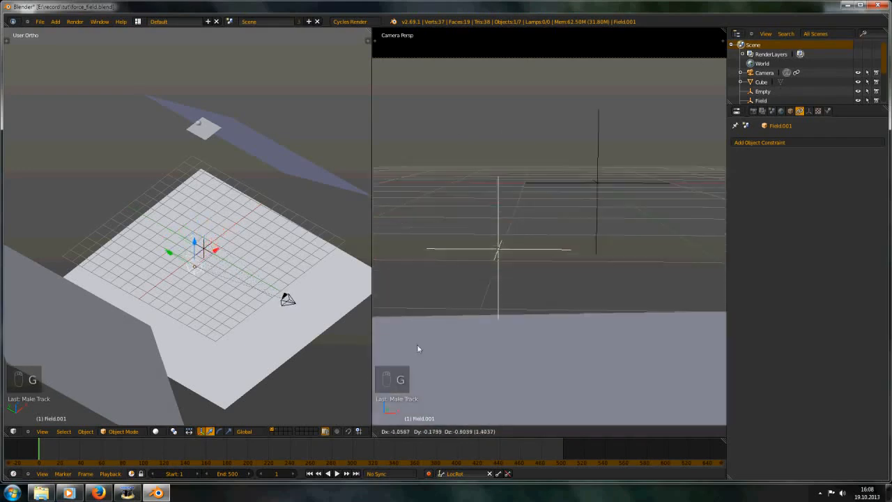
left_click(544, 258)
scroll(502, 270, "down", 4)
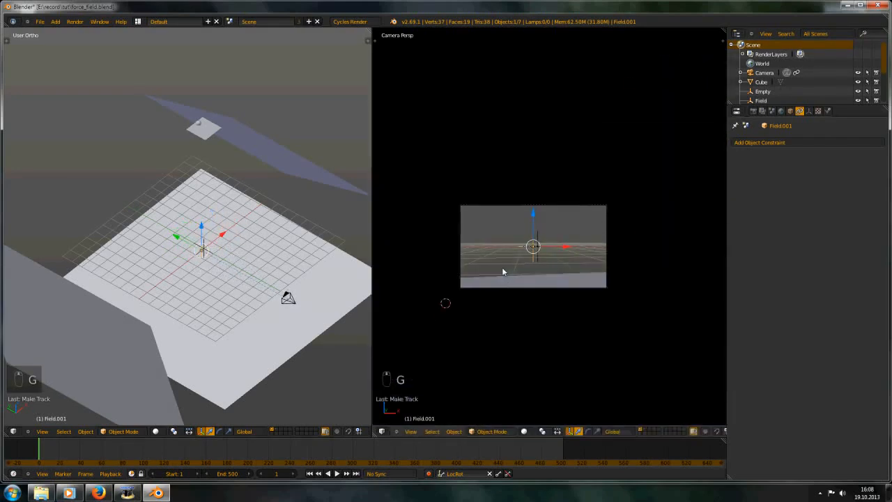
middle_click_drag(511, 260, 522, 247, "shift")
scroll(522, 244, "up", 5)
key("g")
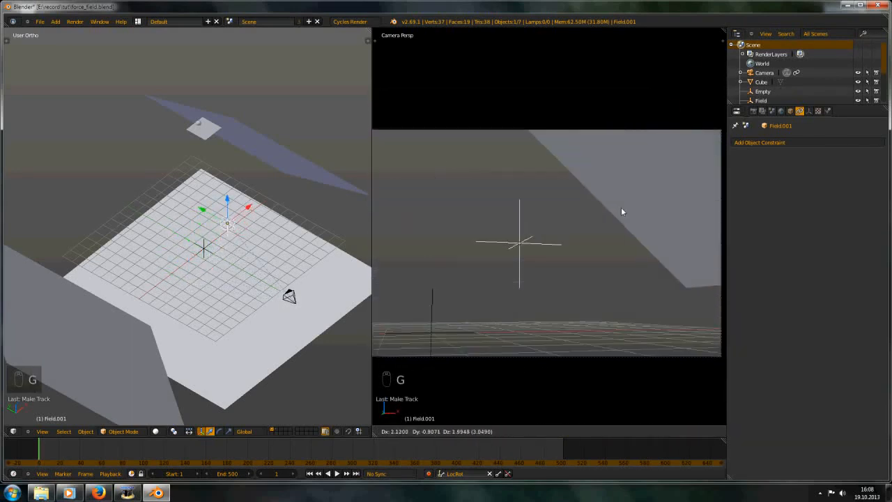
key("g")
left_click(392, 248)
Step: Enable automatic keyframing at the first frame and select the camera in top view
middle_click_drag(293, 283, 269, 284, "shift")
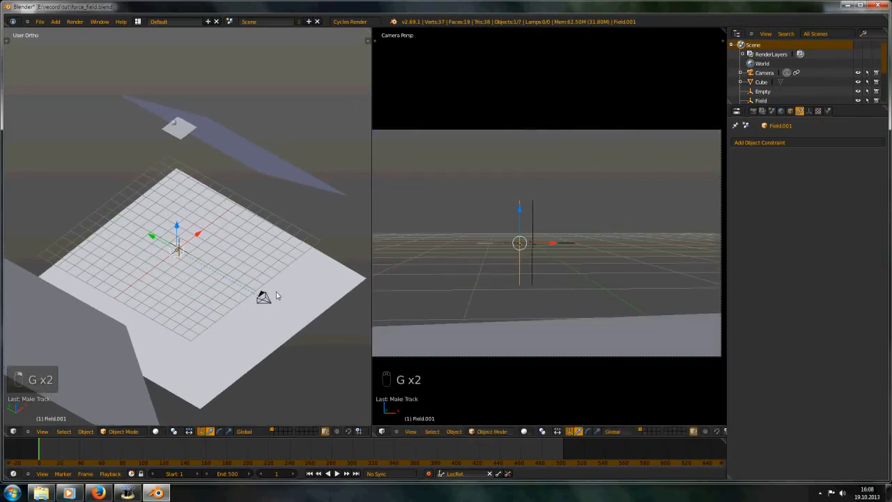
left_click(430, 474)
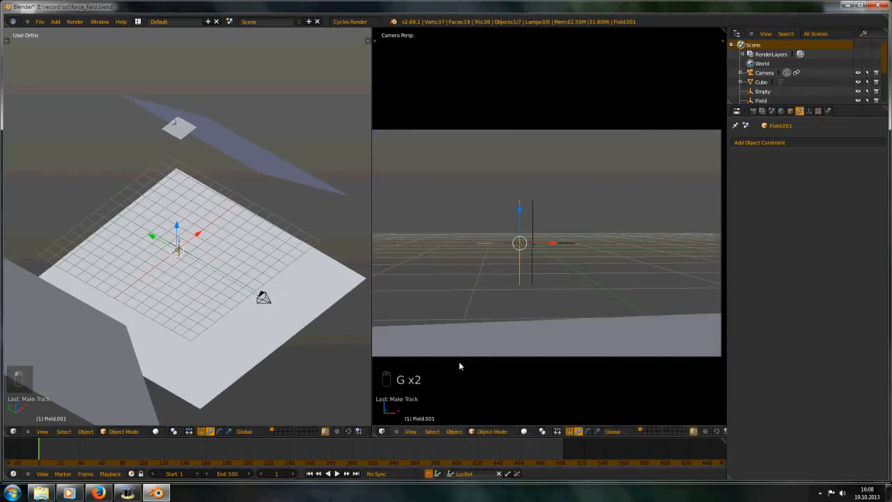
key("shift+Left")
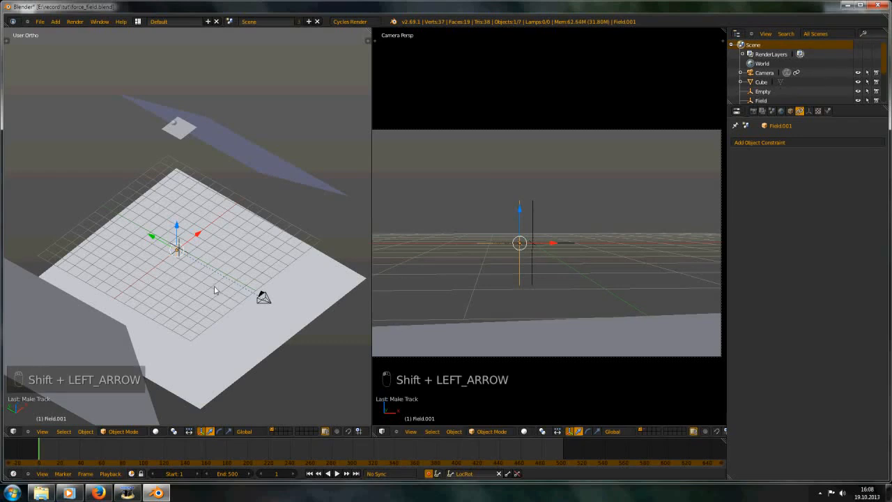
key("KP_7")
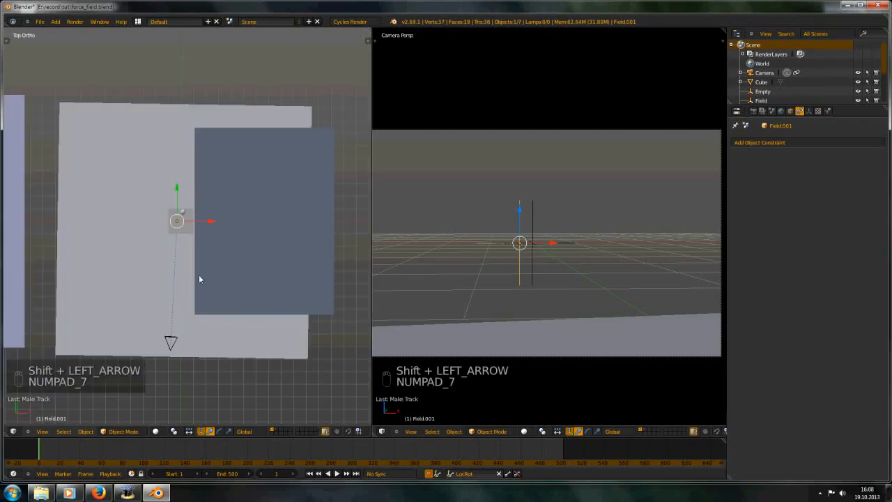
right_click(171, 345)
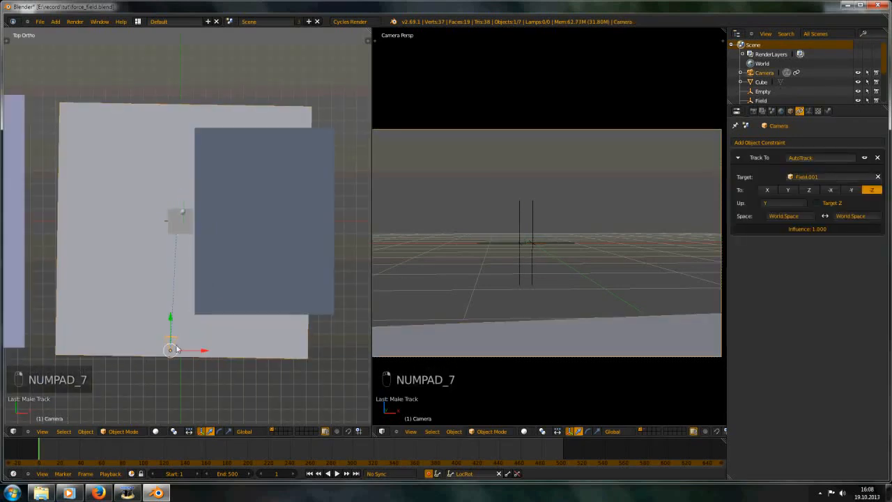
Step: Extend the properties area over the Outliner, switch it to the Dope Sheet and collapse its channel list
left_click_drag(885, 108, 882, 35)
left_click(737, 33)
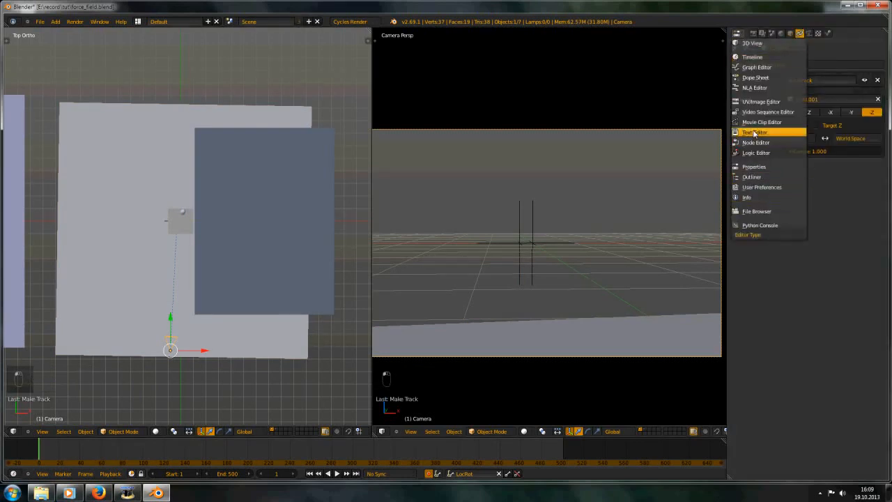
left_click(754, 77)
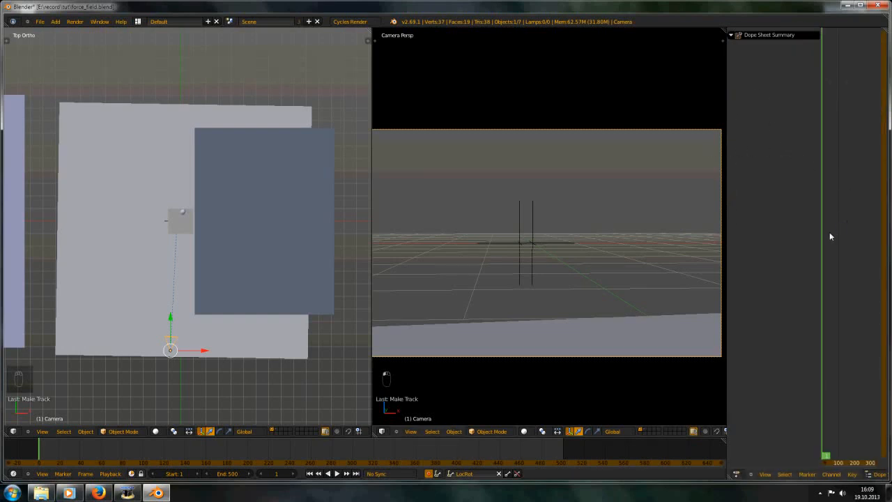
left_click_drag(818, 227, 696, 231)
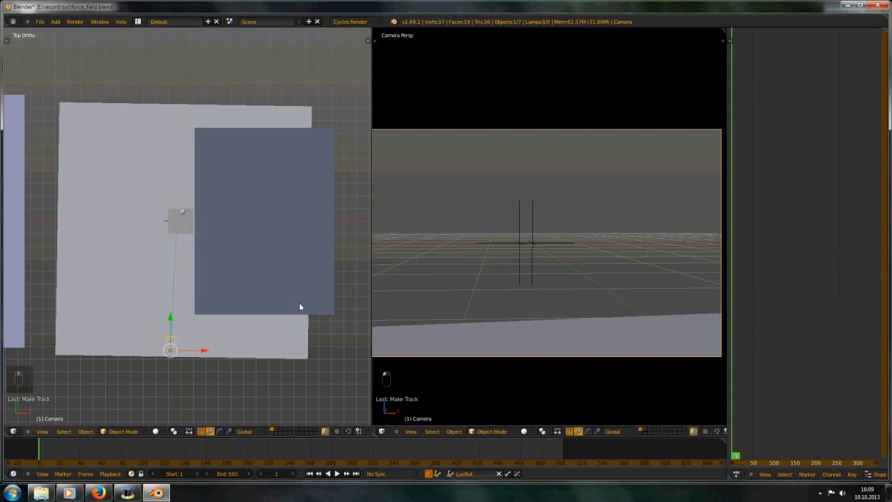
Step: Nudge the camera slightly in top view to record its starting keyframe at frame 1
middle_click_drag(300, 304, 301, 287, "shift")
key("g")
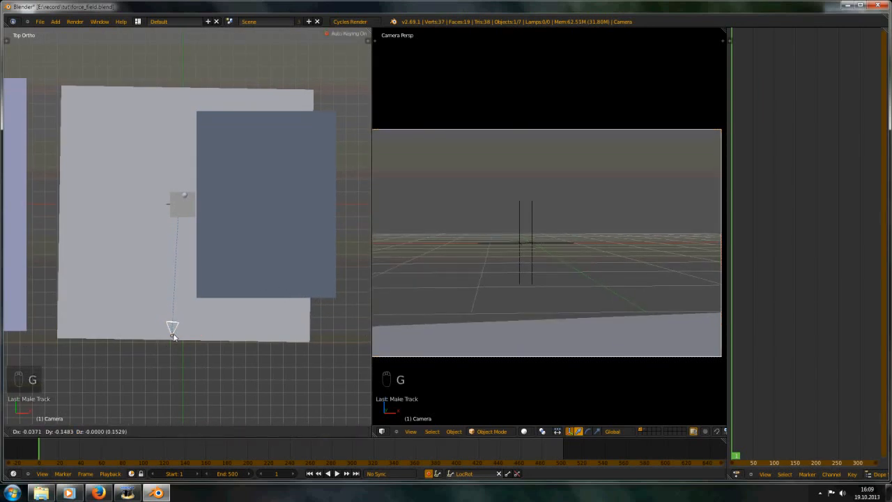
left_click(173, 336)
Step: Go to frame 120 and move the camera sideways in positive X and closer to the particle sphere
left_click_drag(49, 451, 165, 444)
scroll(474, 234, "down", 6)
middle_click_drag(168, 223, 127, 228)
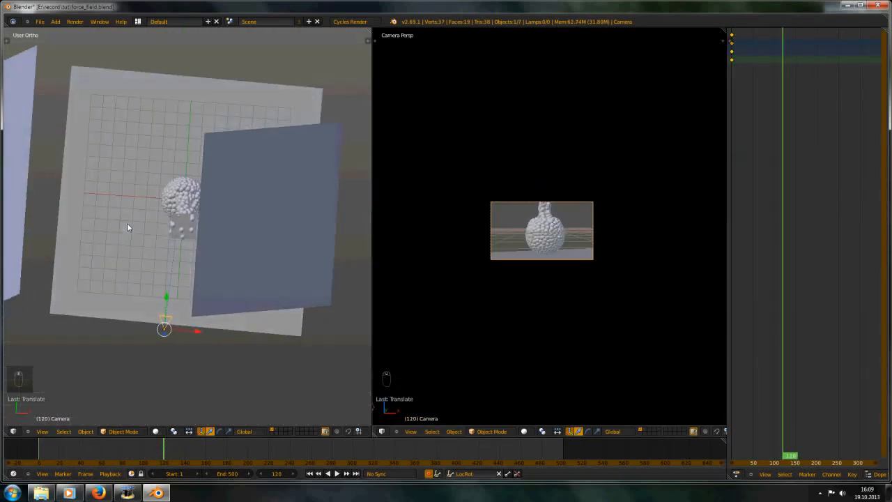
key("g")
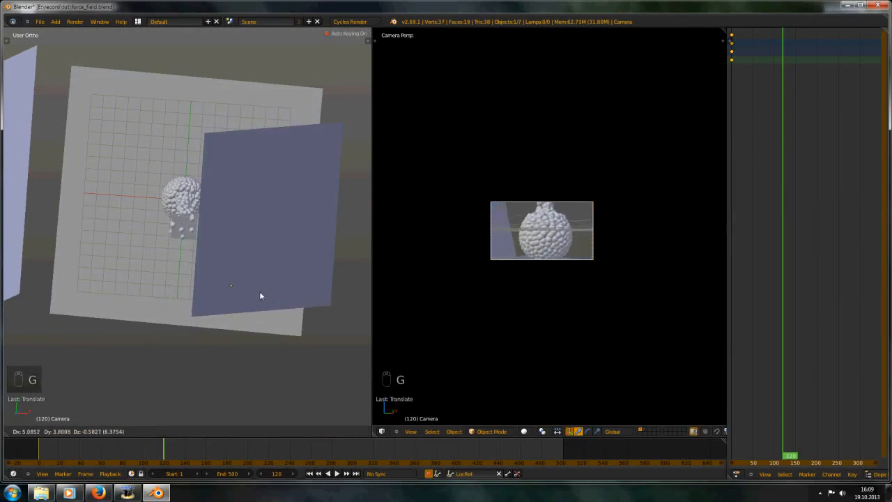
left_click(250, 281)
middle_click_drag(250, 281, 207, 221)
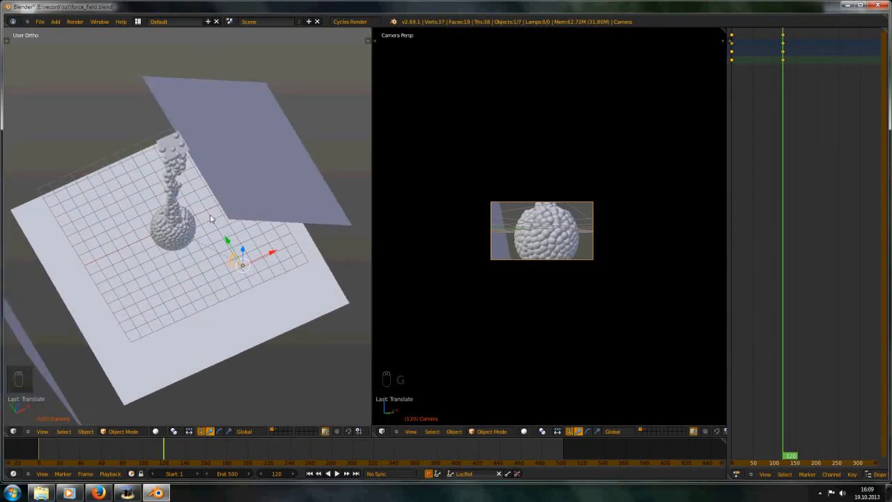
Step: Adjust the camera's height at frame 120 by moving it along the Z axis only
key("KP_7")
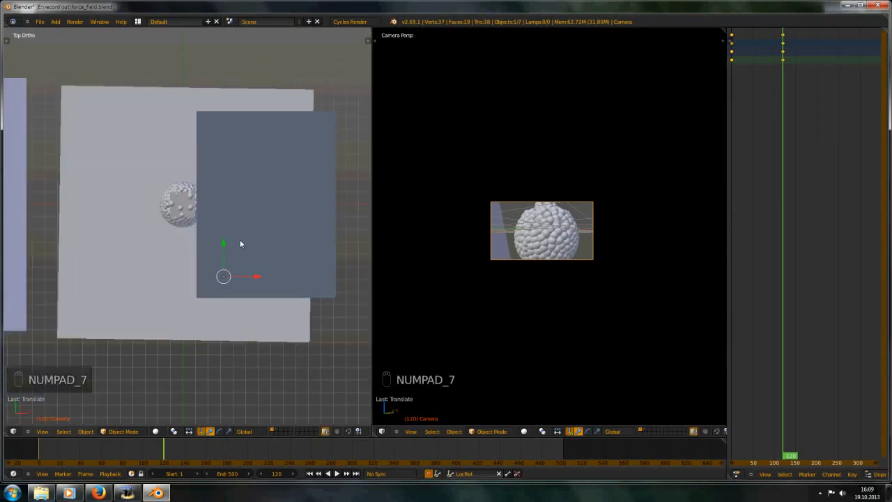
middle_click_drag(256, 273, 223, 199)
key("g")
key("z")
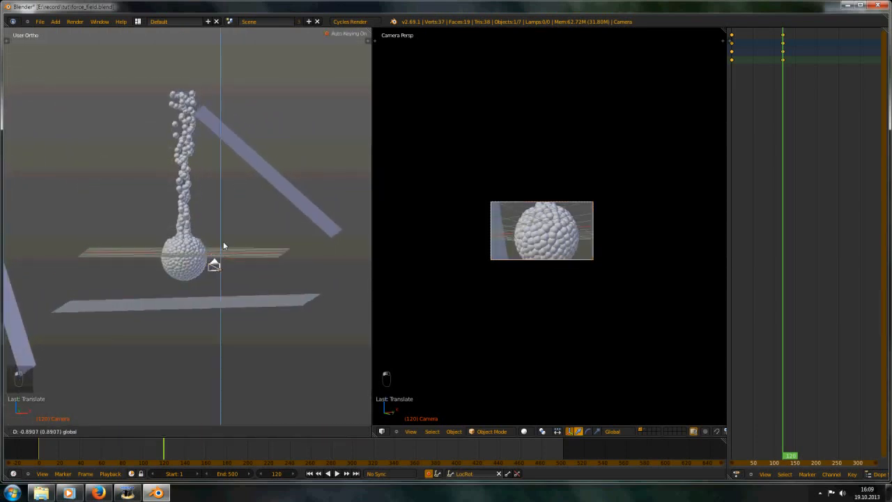
left_click(224, 240)
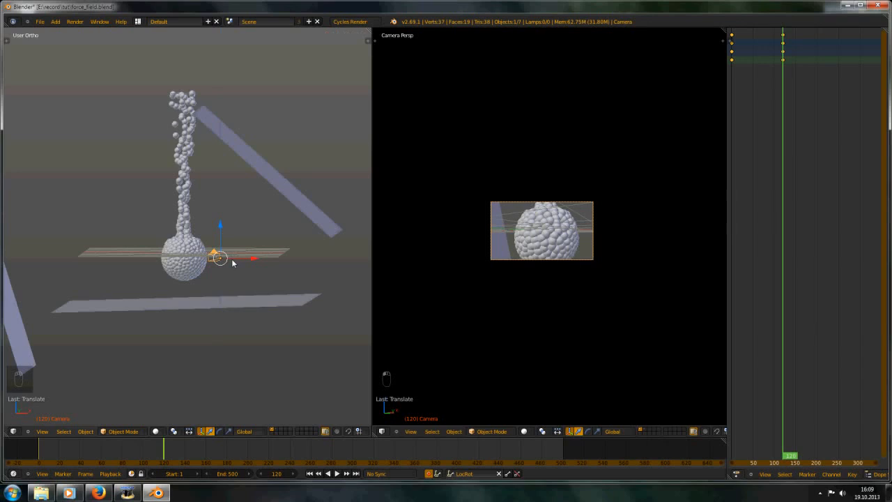
Step: Move the camera farther back from the particle sphere in top view at frame 120
key("KP_7")
key("g")
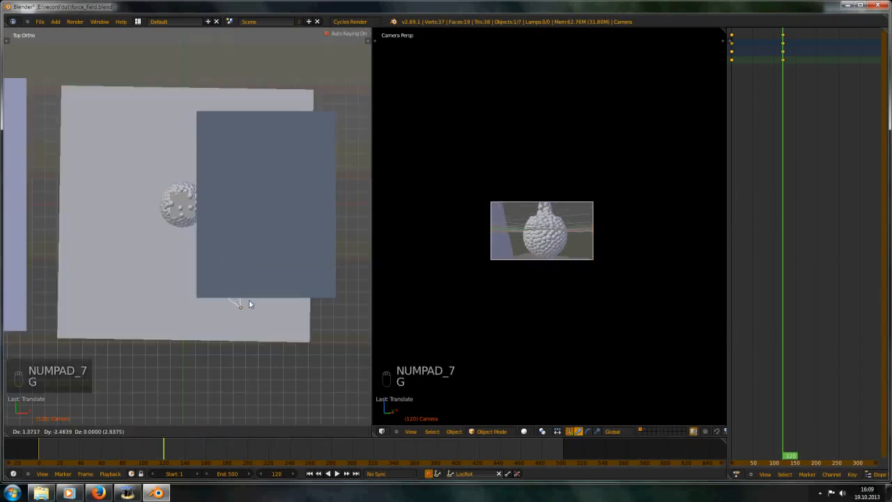
left_click(242, 318)
scroll(208, 293, "up", 3)
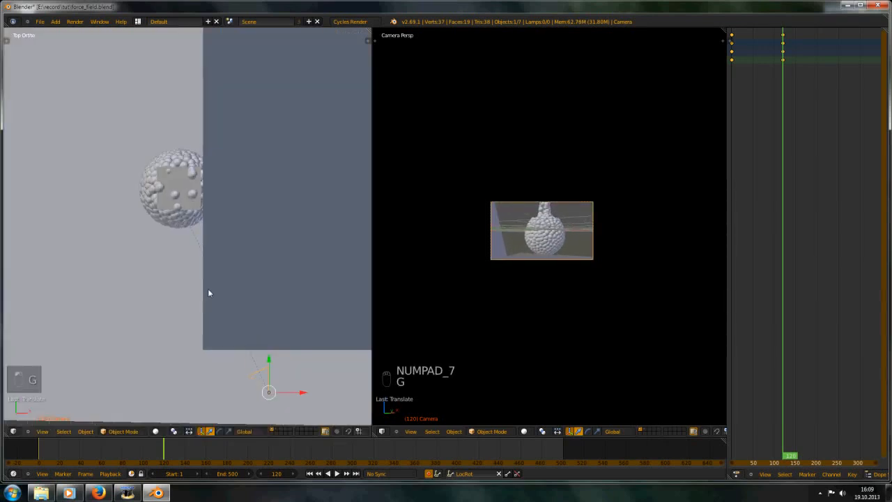
Step: Show the free view in wireframe and select the camera's target empty inside the sphere, testing both empties with trial moves
middle_click_drag(194, 311, 225, 239)
key("z")
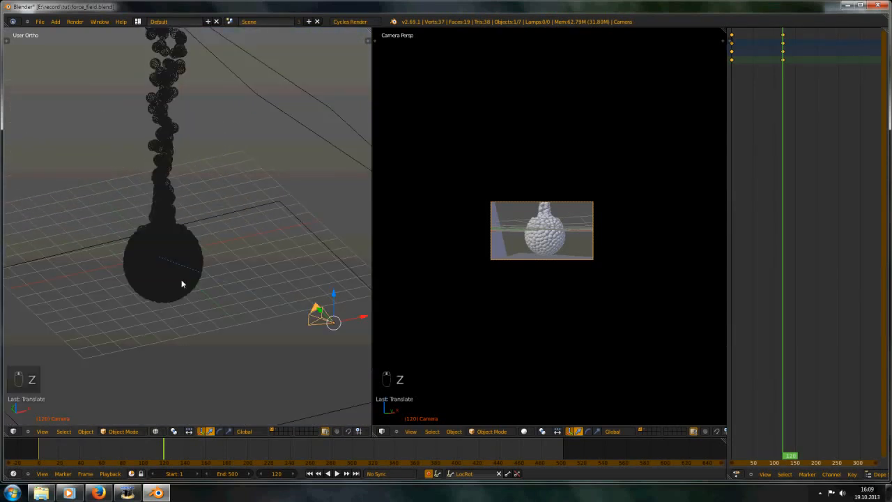
right_click(160, 254)
right_click(159, 254)
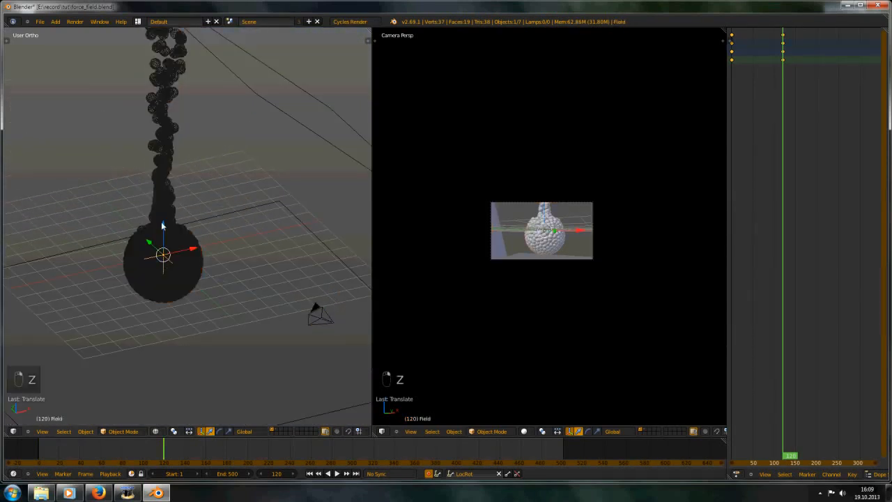
key("g")
right_click(172, 254)
right_click(159, 256)
key("g")
right_click(173, 248)
Step: Return the side area to the Properties editor and set the target empty's display type to Sphere
left_click(736, 474)
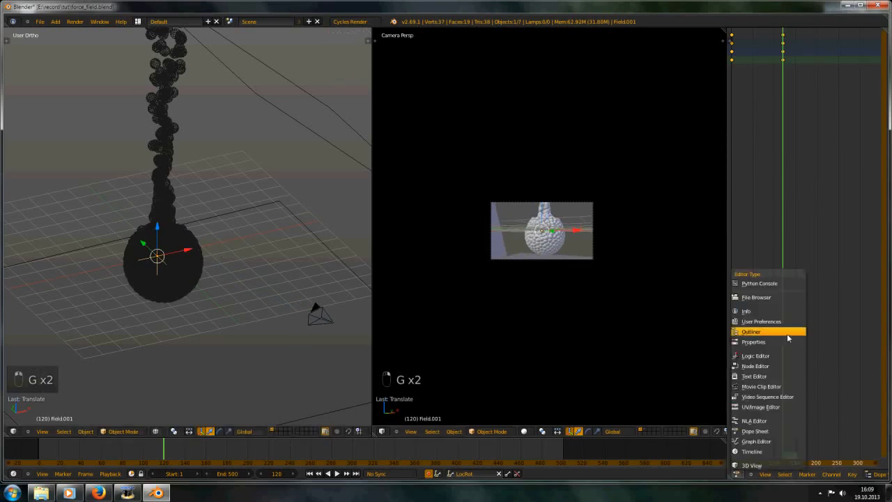
left_click(762, 341)
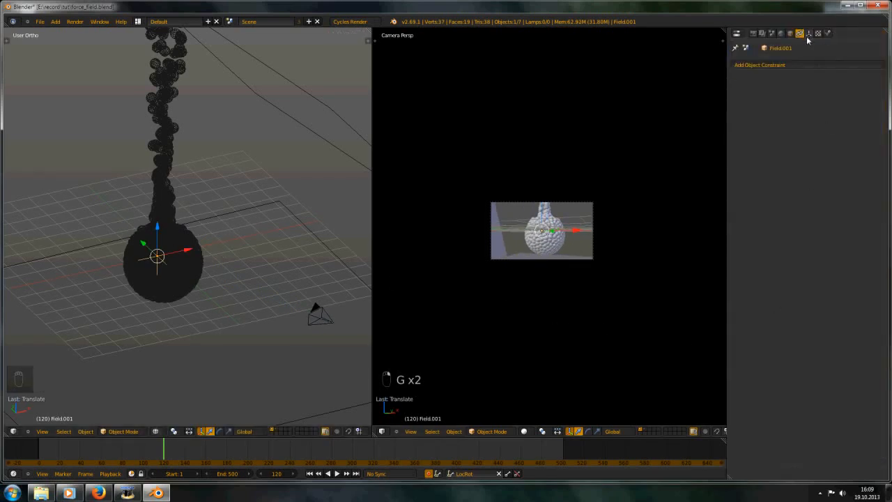
left_click(809, 33)
left_click(811, 75)
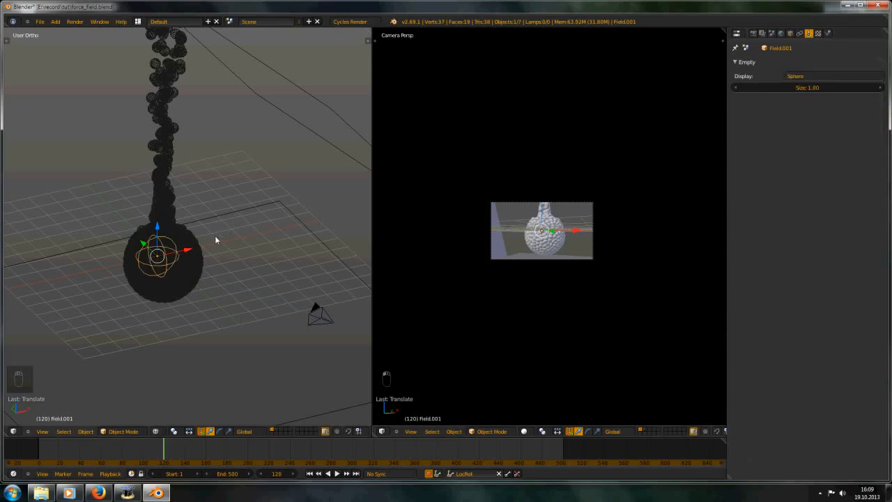
key("g")
right_click(183, 235)
Step: Play the animation from the first frame to review the camera move, and switch the properties area back to the Dope Sheet
scroll(566, 277, "up", 5)
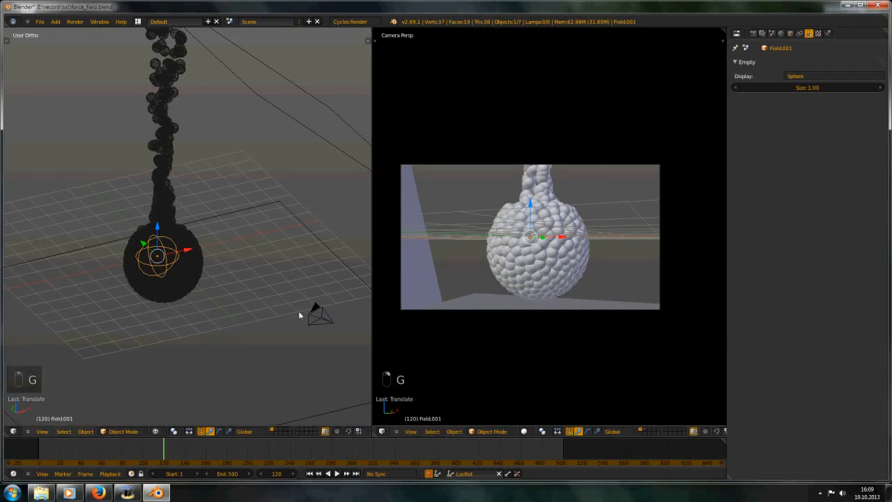
middle_click_drag(229, 296, 222, 259, "shift")
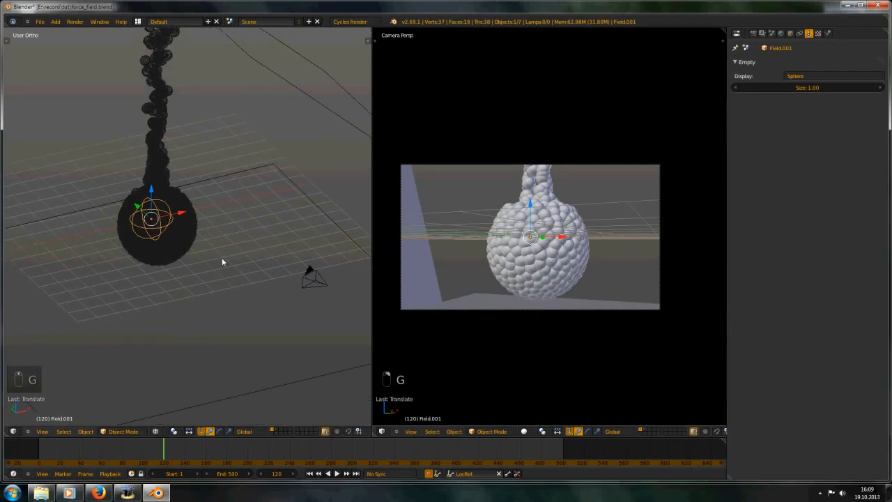
key("shift+Left")
key("alt+a")
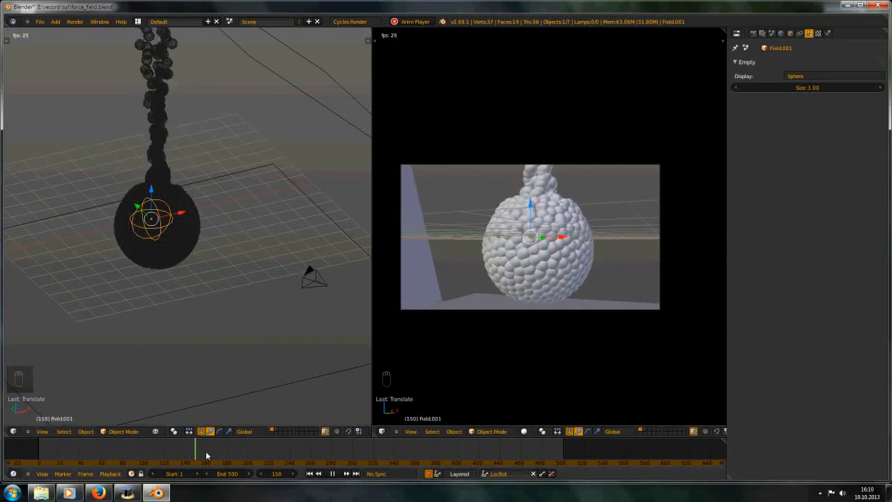
left_click(737, 33)
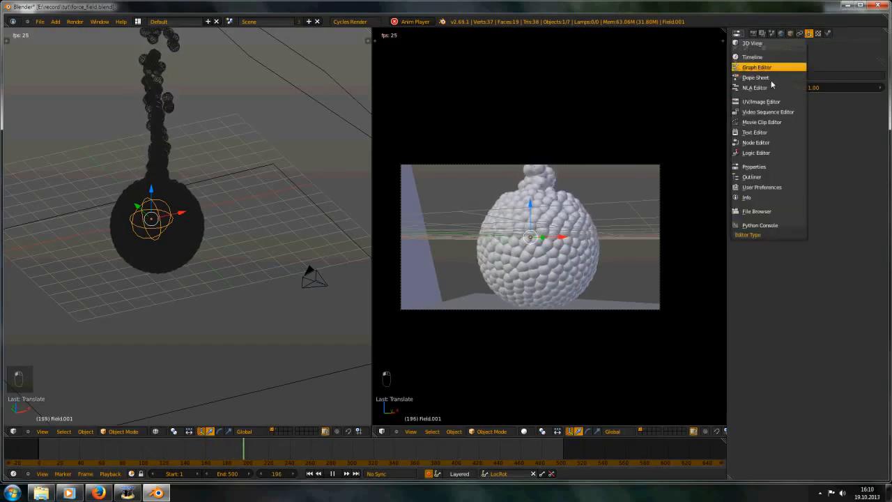
left_click(756, 78)
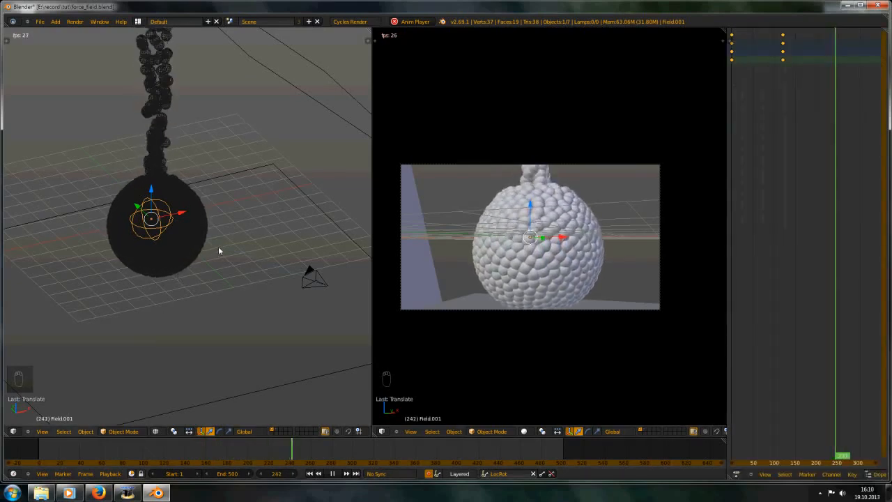
scroll(230, 250, "down", 3)
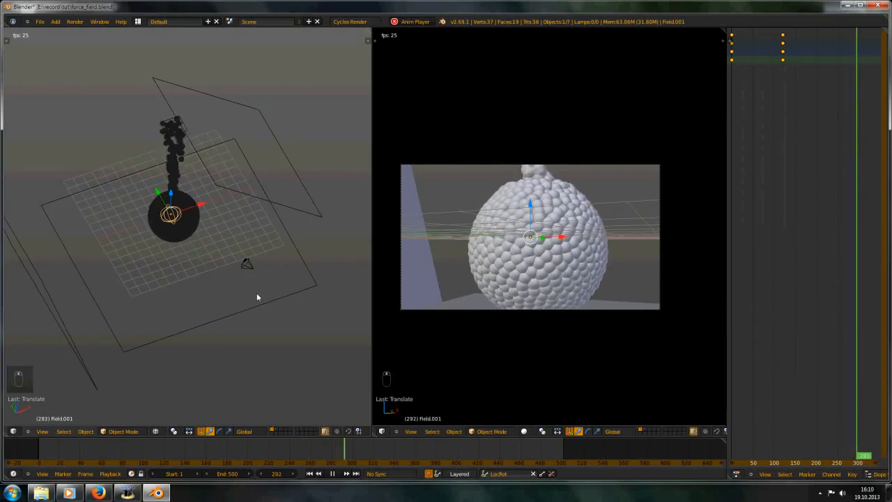
middle_click_drag(255, 260, 349, 322, "shift")
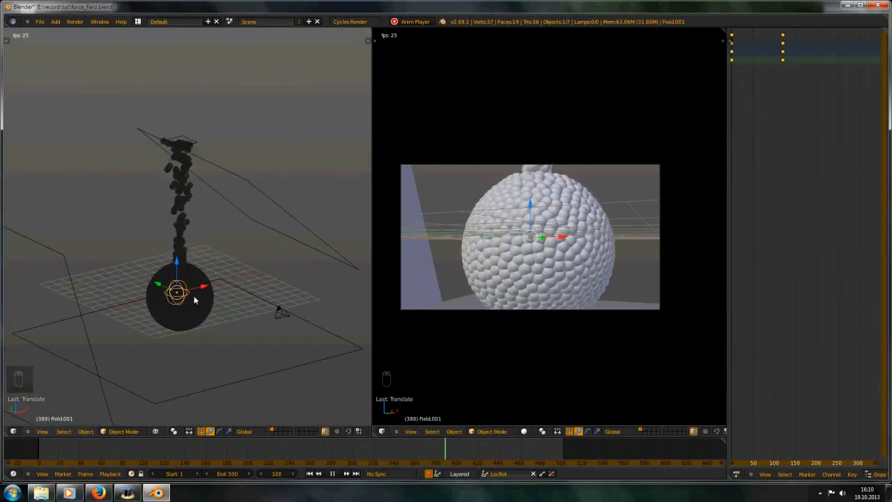
mouse_move(189, 297)
middle_mouse_down()
mouse_move(218, 258)
mouse_move(198, 306)
middle_mouse_up()
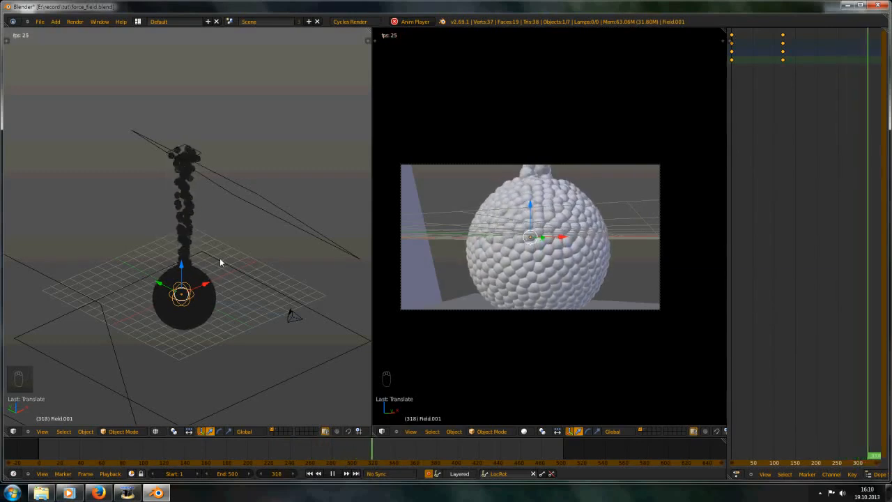
key("alt+a")
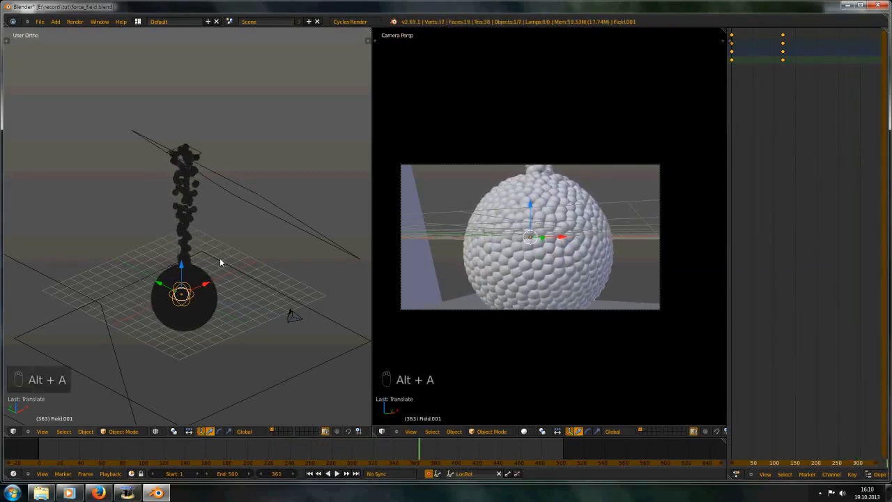